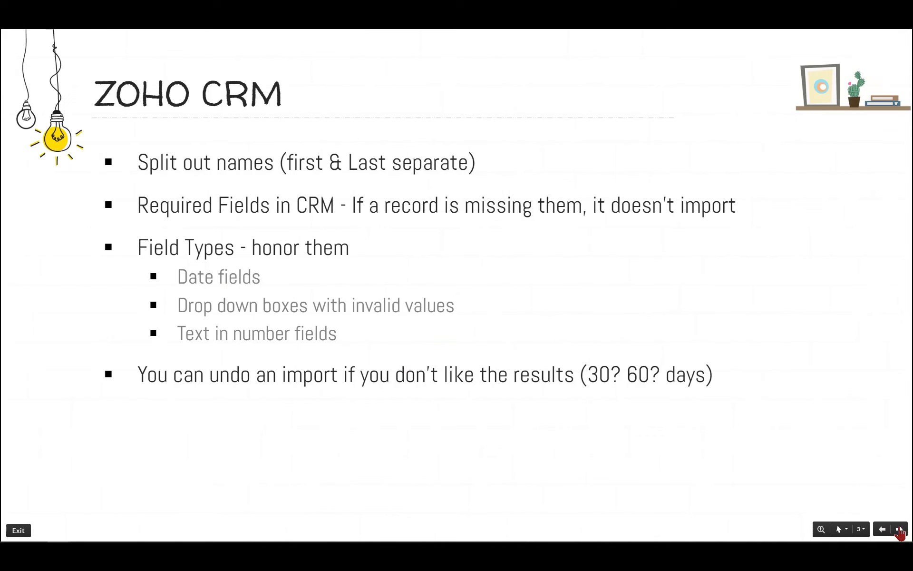
- Advance to slide 4, 'Basic Module Import', and exit full-screen presentation mode
{"action": "left_click", "coordinate": [900, 530]}
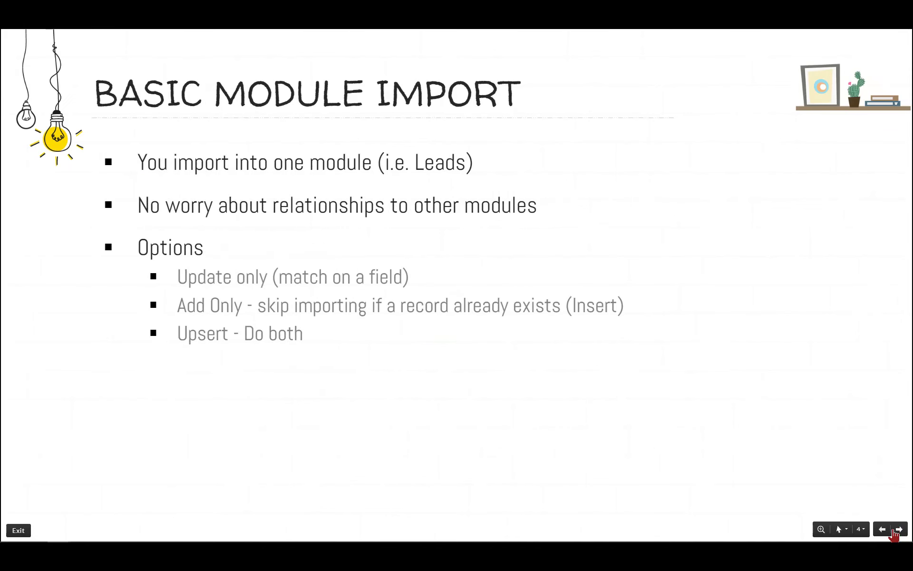
{"action": "mouse_move", "coordinate": [894, 541]}
{"action": "mouse_move", "coordinate": [526, 33]}
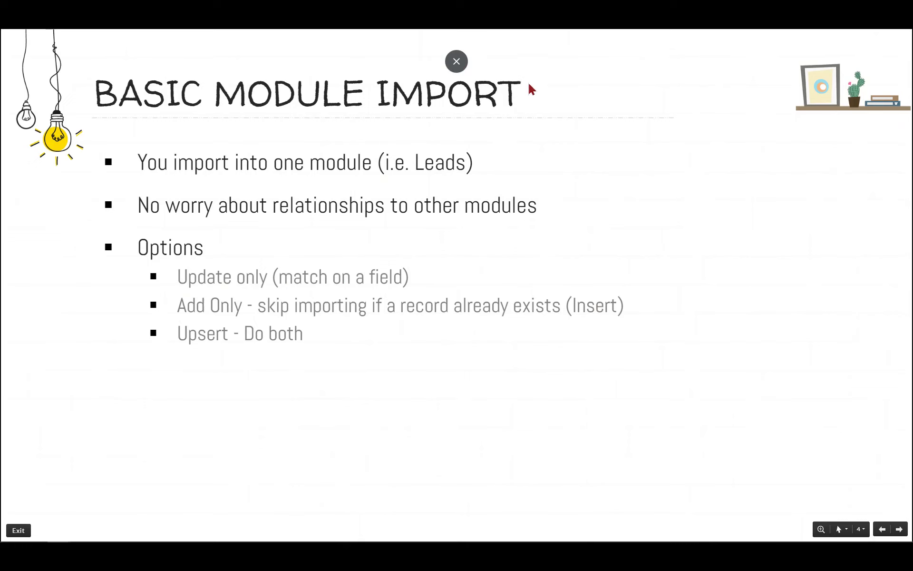
{"action": "key", "text": "Escape"}
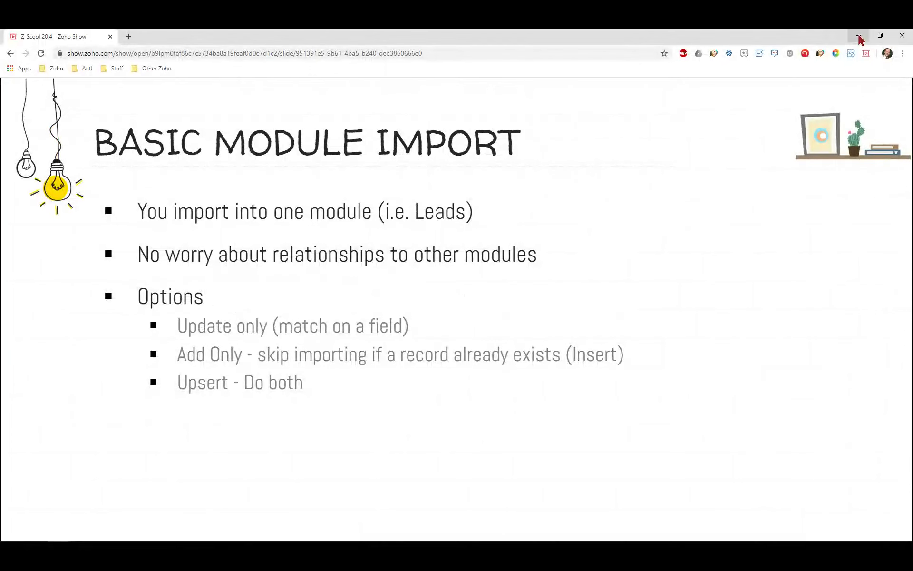
- Minimize the Zoho Show window and launch Zoho CRM from the Zoho One My Apps page
{"action": "left_click", "coordinate": [859, 35]}
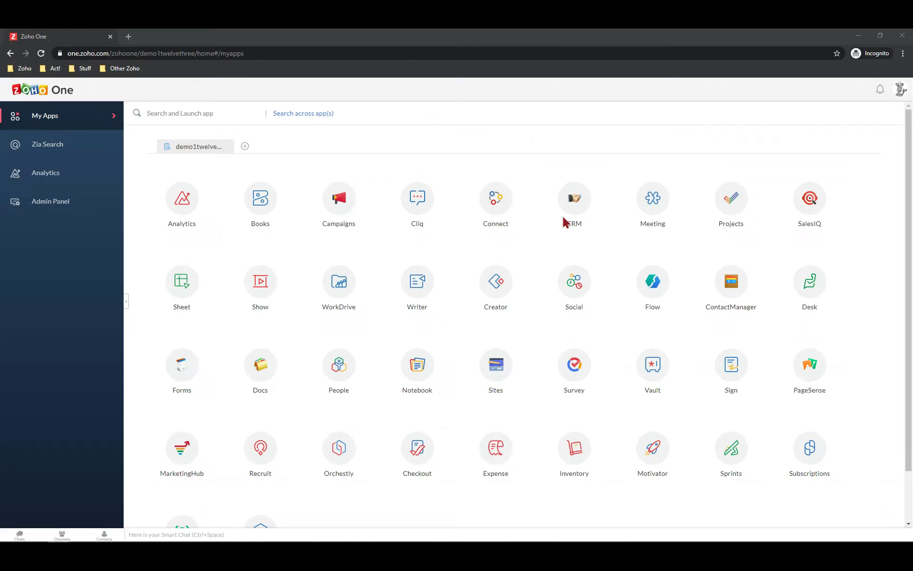
{"action": "left_click", "coordinate": [577, 199]}
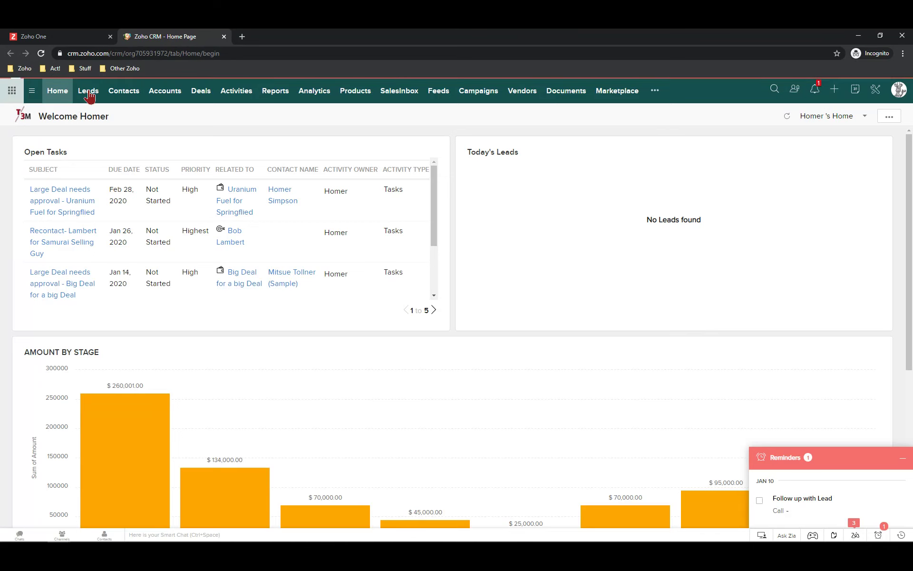
- Open the Leads list, glance at Products, then return to the 10 existing leads
{"action": "left_click", "coordinate": [88, 92]}
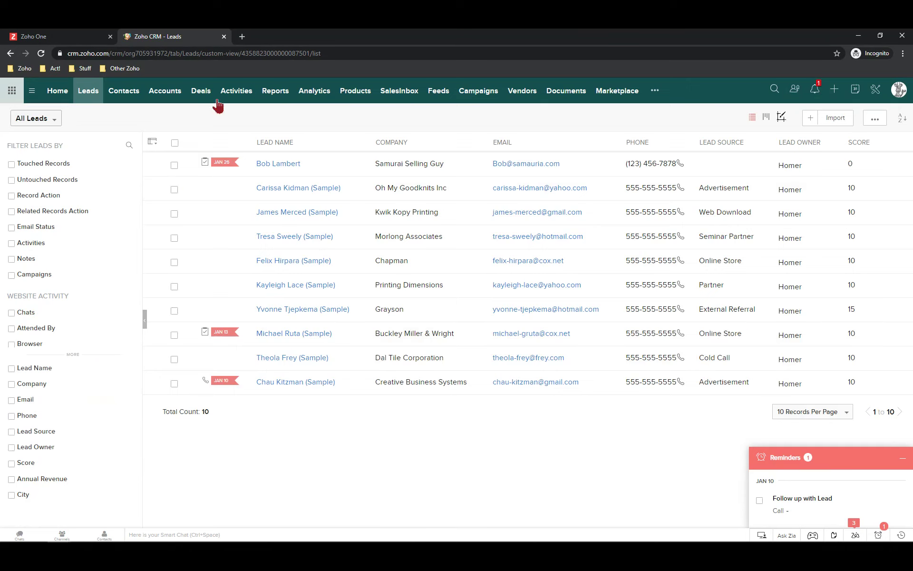
{"action": "left_click", "coordinate": [353, 96]}
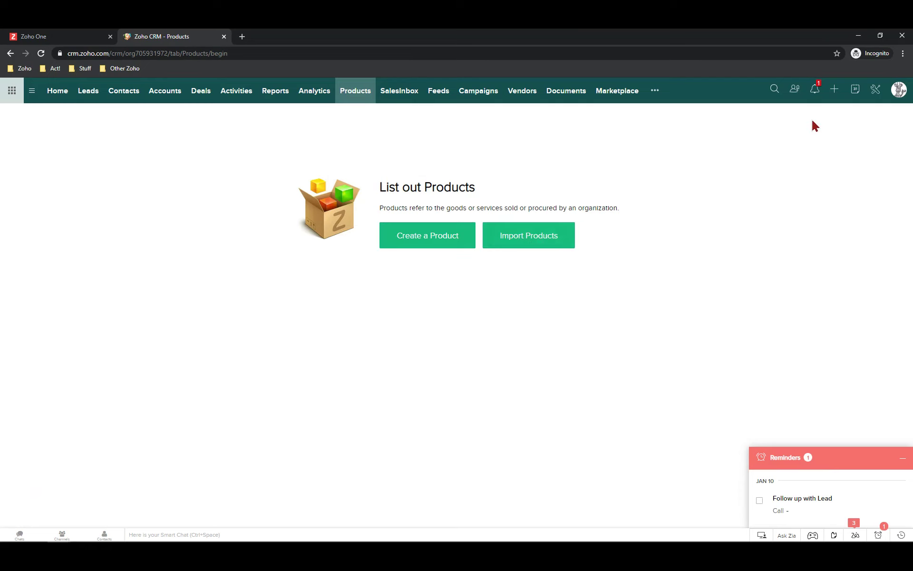
{"action": "left_click", "coordinate": [96, 95]}
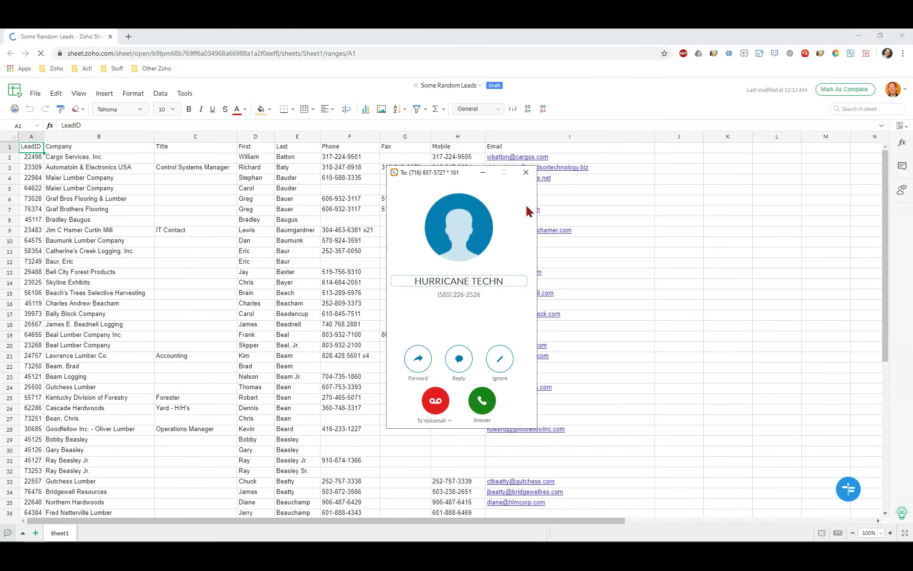
{"action": "left_click", "coordinate": [483, 173]}
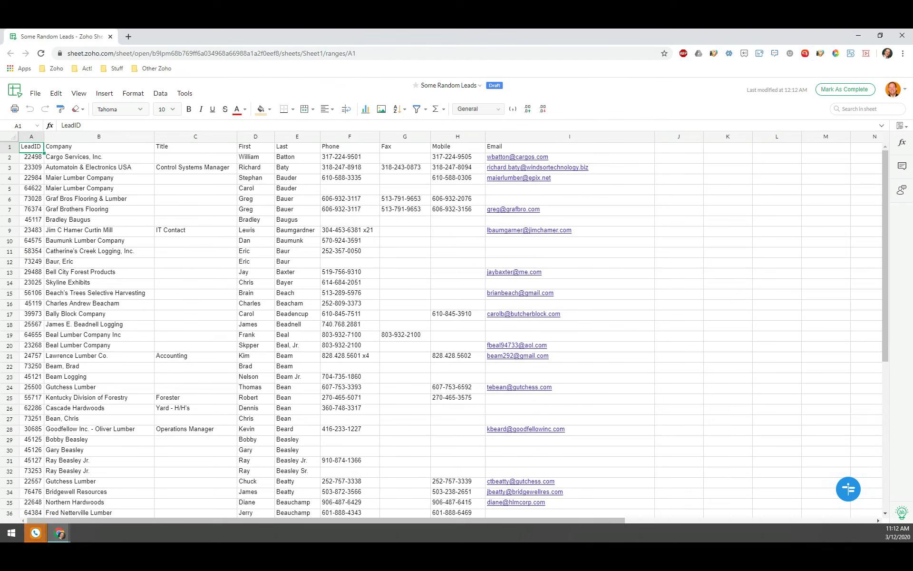
{"action": "mouse_move", "coordinate": [38, 537]}
{"action": "left_click", "coordinate": [76, 490]}
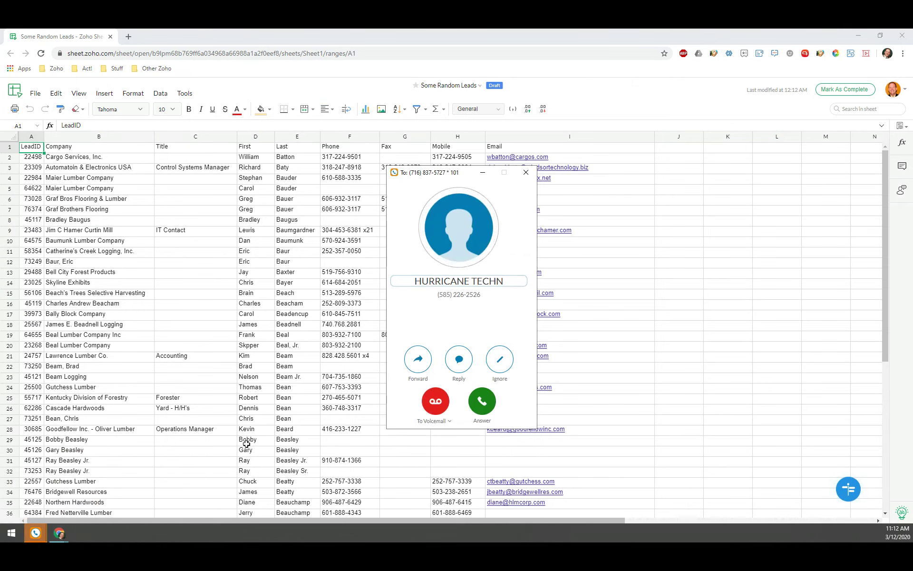
{"action": "left_click", "coordinate": [436, 401]}
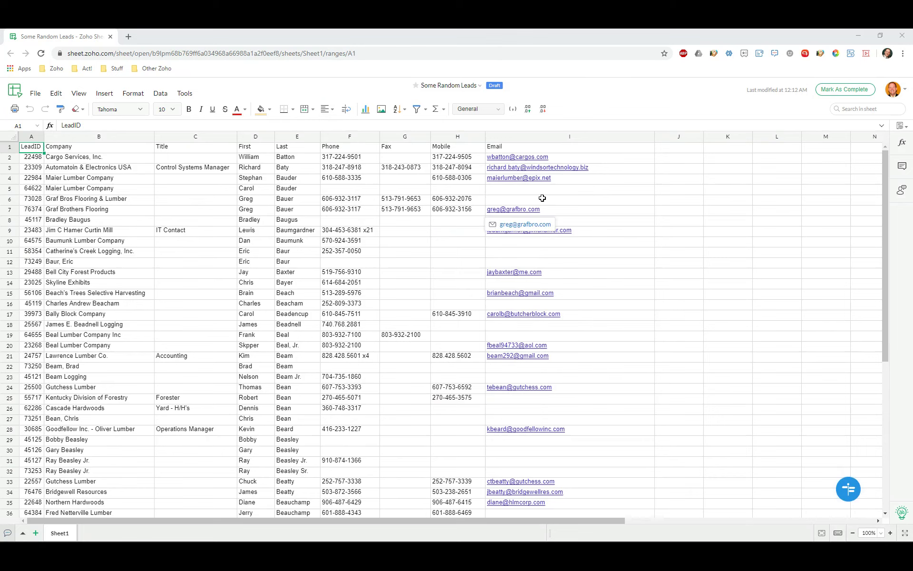
{"action": "left_click", "coordinate": [511, 189]}
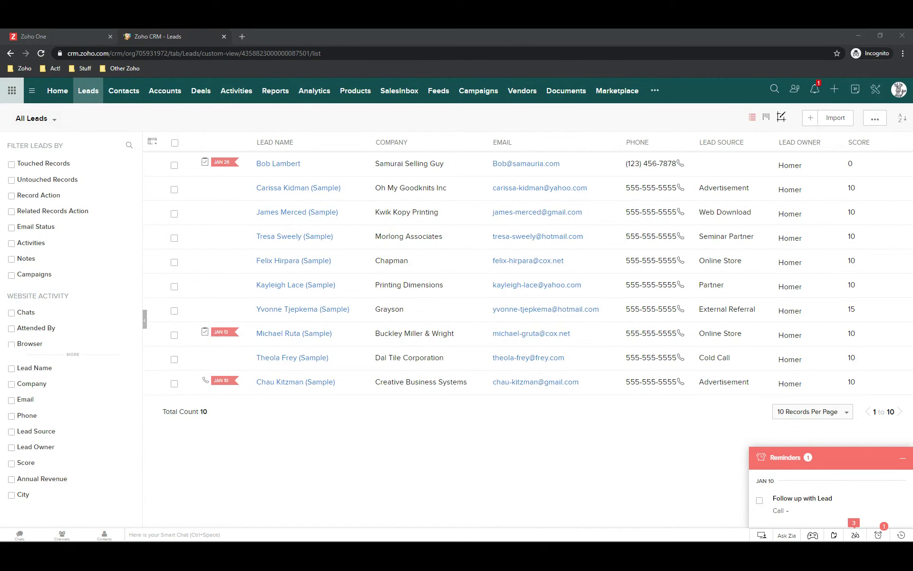
- Start a Leads import and upload Some Random Leads.xlsx from the Downloads folder
{"action": "left_click", "coordinate": [840, 120]}
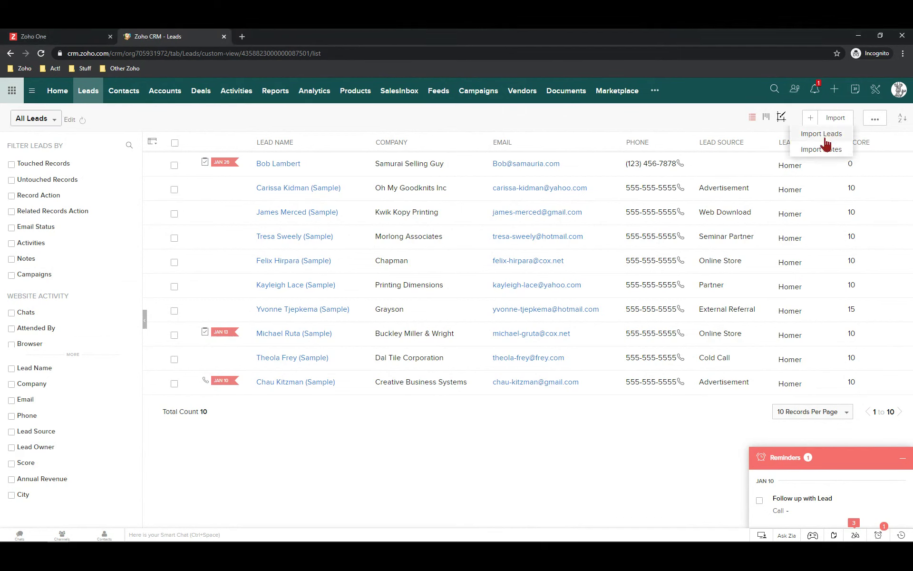
{"action": "left_click", "coordinate": [819, 135]}
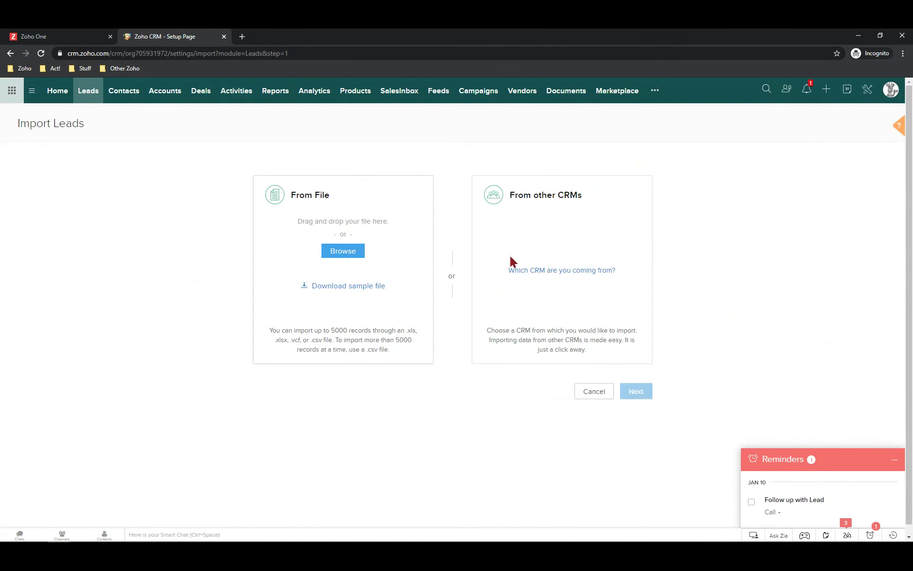
{"action": "left_click", "coordinate": [346, 254]}
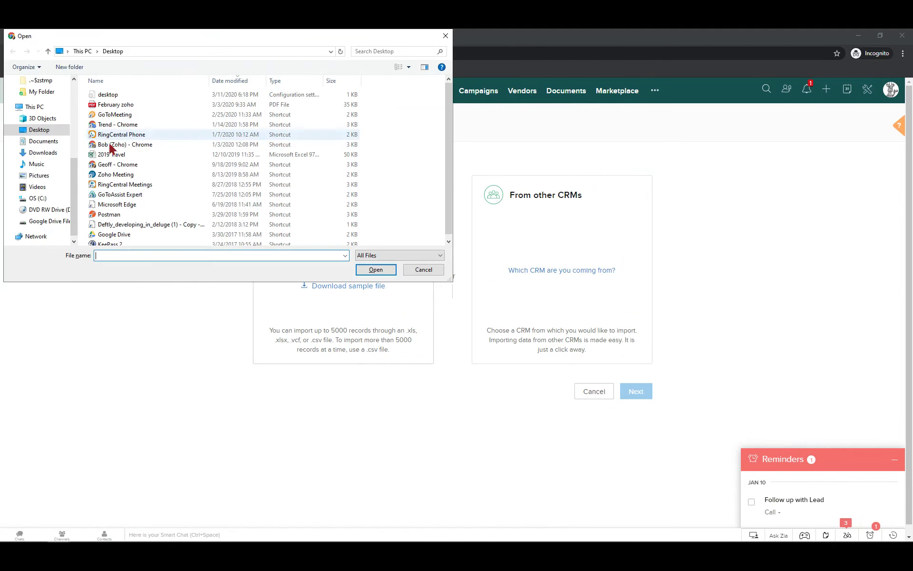
{"action": "left_click", "coordinate": [47, 152]}
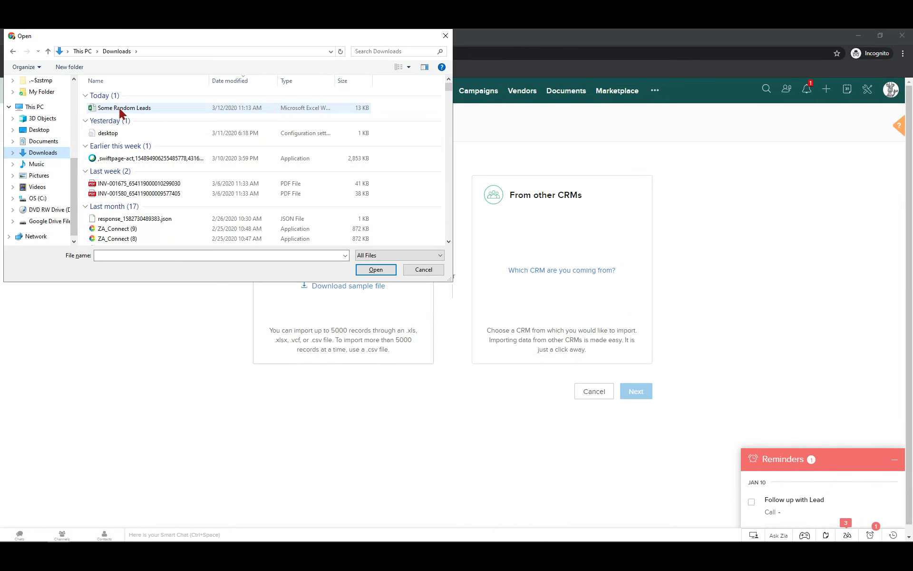
{"action": "left_click", "coordinate": [120, 111]}
{"action": "left_click", "coordinate": [383, 272]}
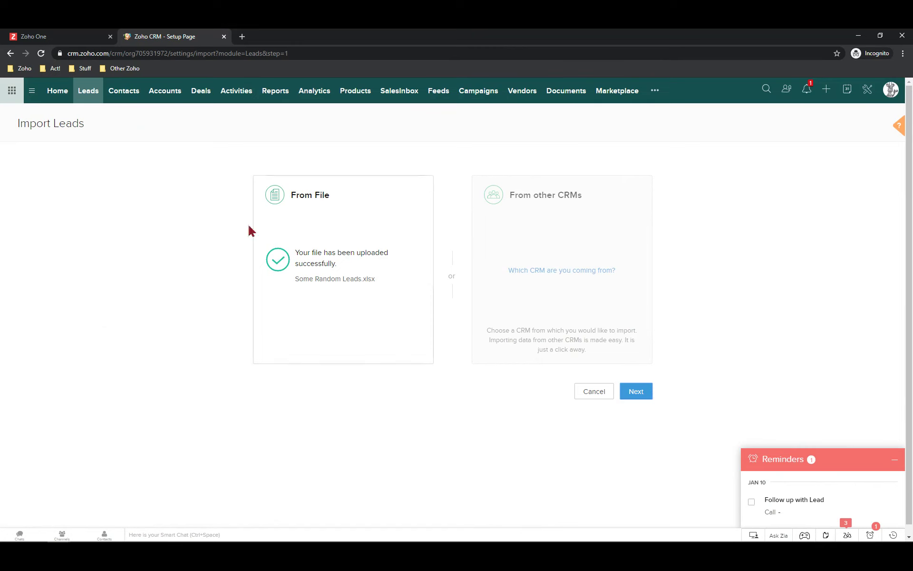
{"action": "left_click", "coordinate": [641, 395]}
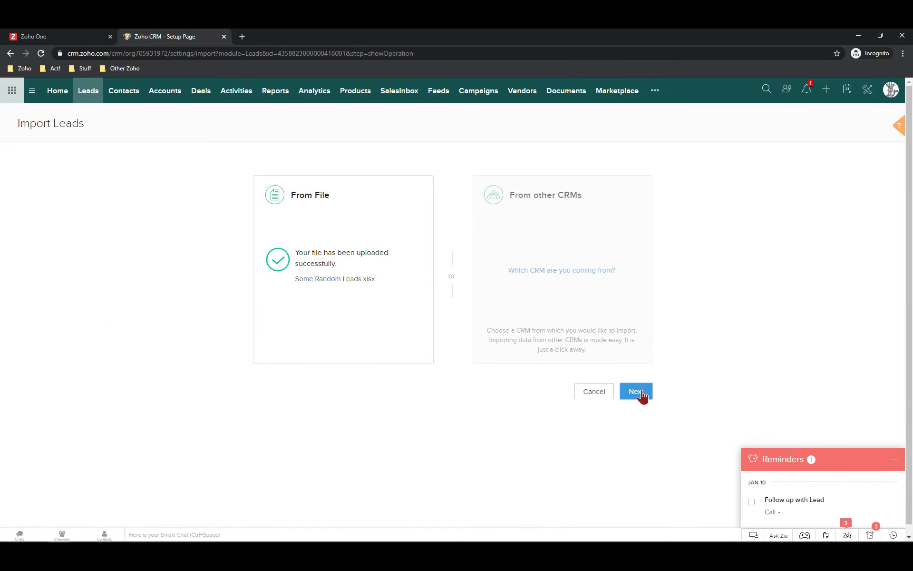
- Dismiss the reminders popup, keep 'Skip existing leads based on' at --None--, and continue
{"action": "left_click", "coordinate": [904, 464]}
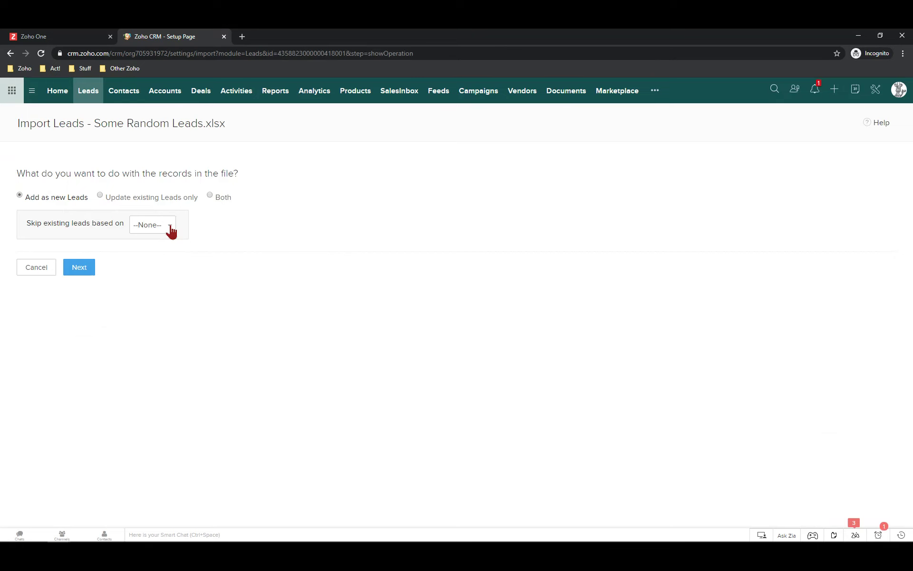
{"action": "left_click", "coordinate": [172, 232]}
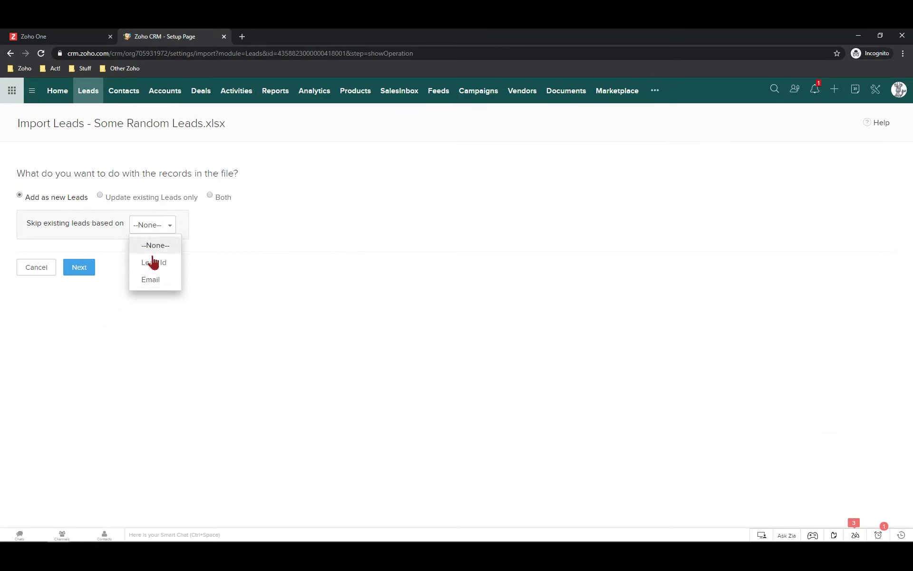
{"action": "left_click", "coordinate": [81, 222]}
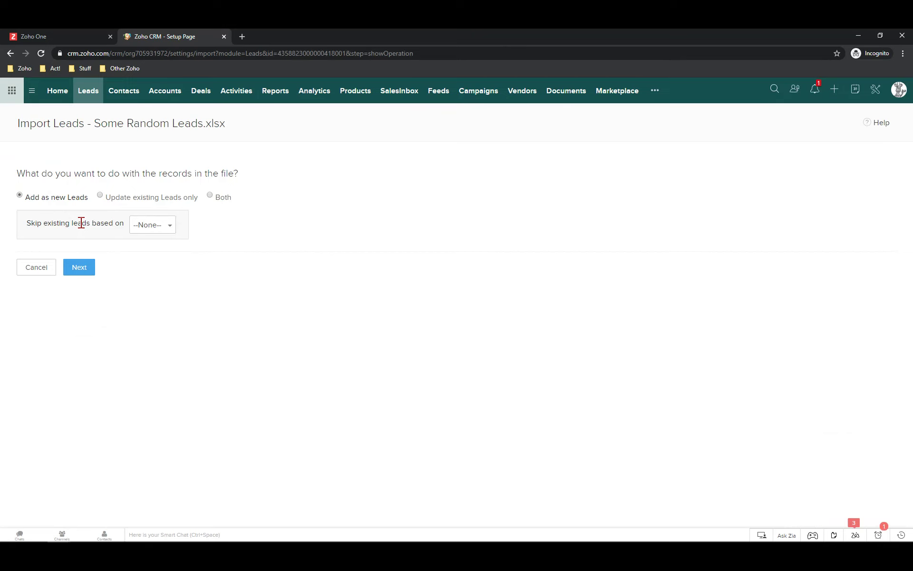
{"action": "left_click", "coordinate": [172, 232]}
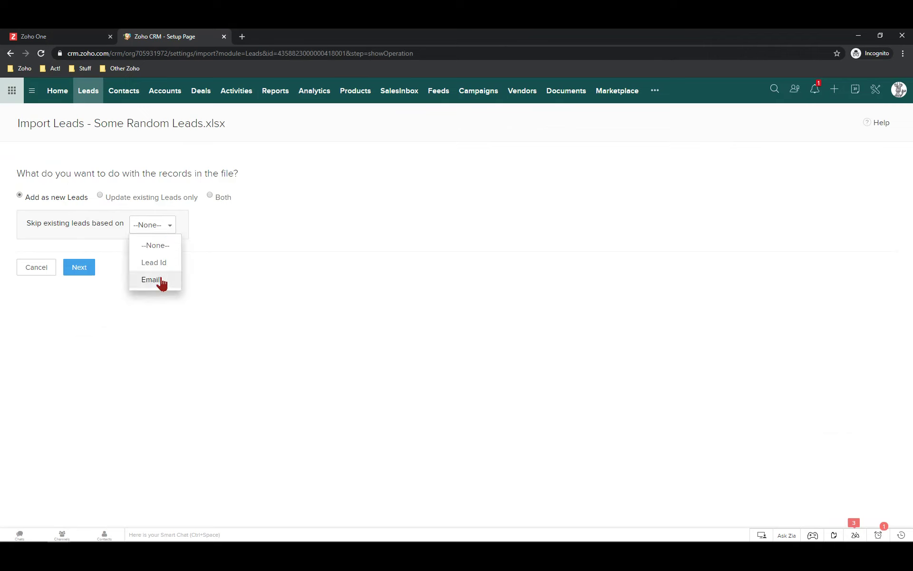
{"action": "left_click", "coordinate": [92, 217]}
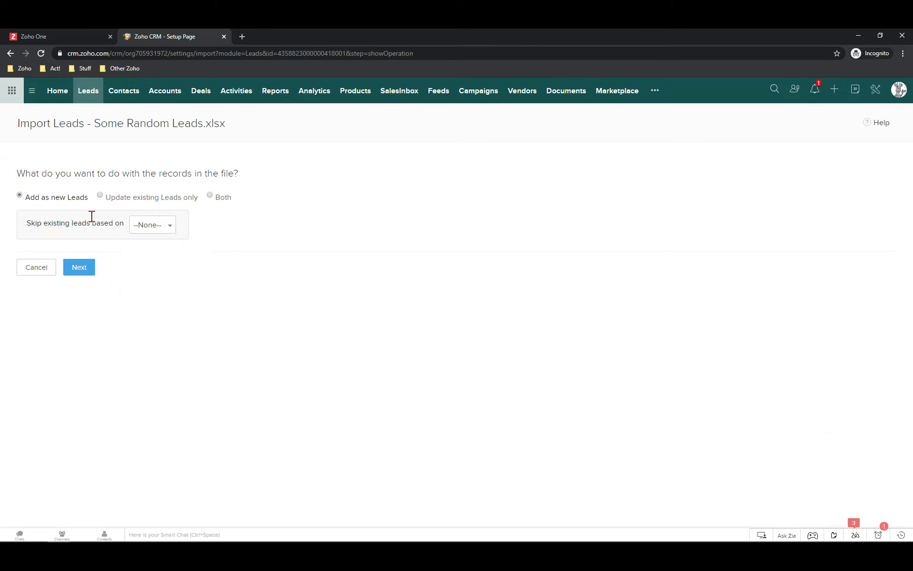
{"action": "left_click", "coordinate": [89, 273]}
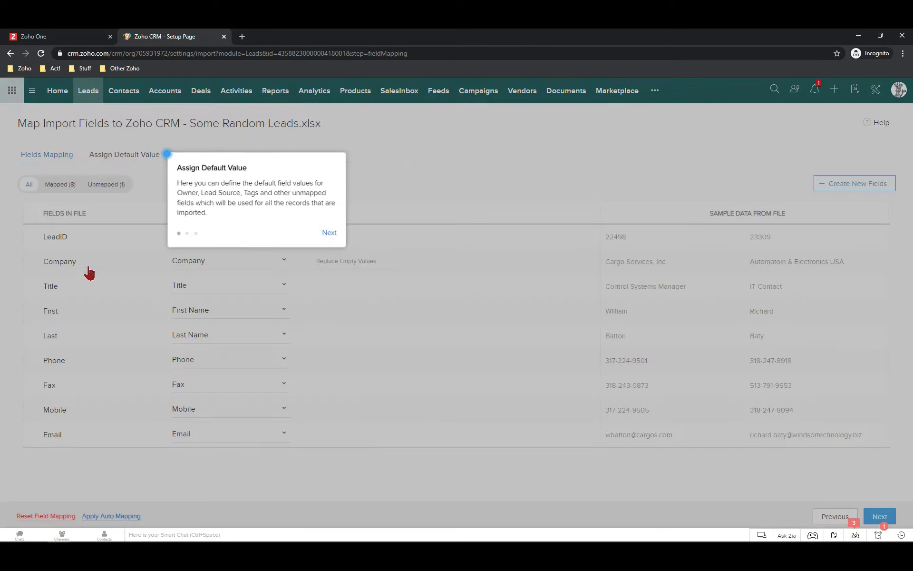
- Dismiss the guided tour and review the mappings: First, Last matched, LeadID unmapped
{"action": "left_click", "coordinate": [331, 234]}
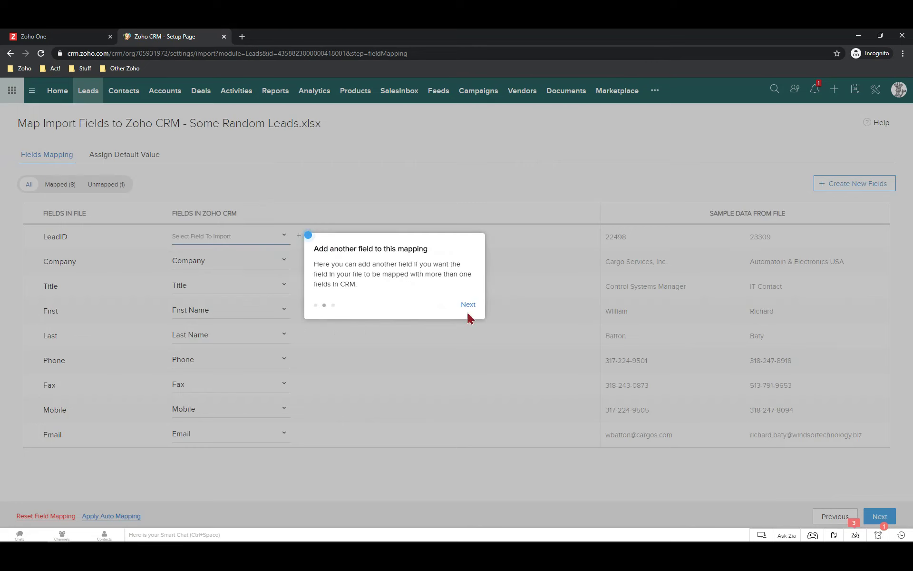
{"action": "left_click", "coordinate": [468, 306]}
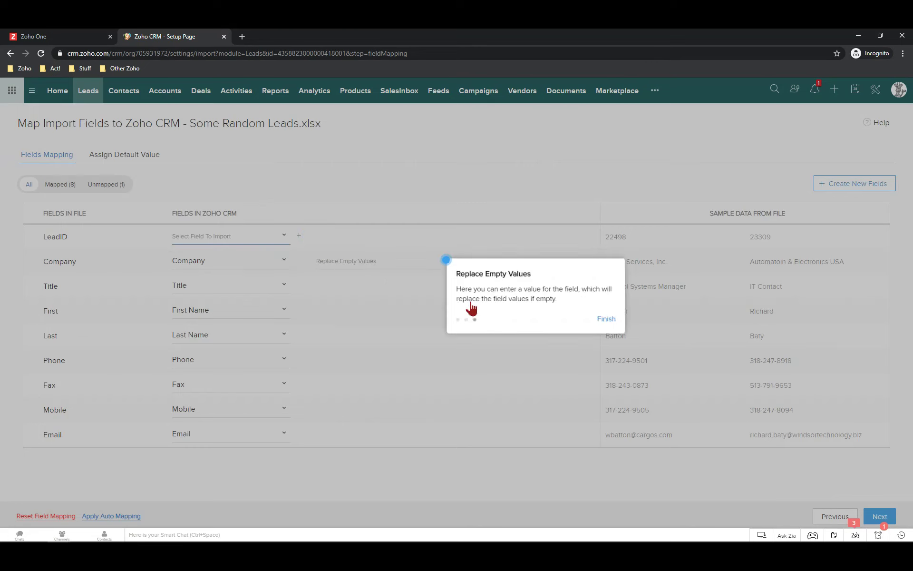
{"action": "left_click", "coordinate": [607, 319]}
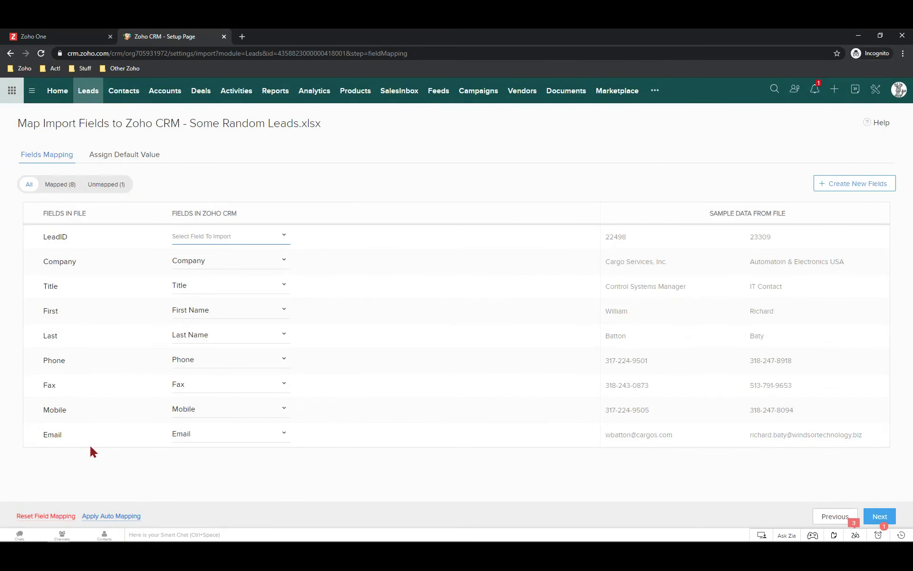
{"action": "mouse_move", "coordinate": [106, 290]}
{"action": "mouse_move", "coordinate": [47, 261]}
{"action": "mouse_move", "coordinate": [47, 309]}
- Keep the First column mapped to First Name and review the remaining column mappings
{"action": "left_click", "coordinate": [214, 311]}
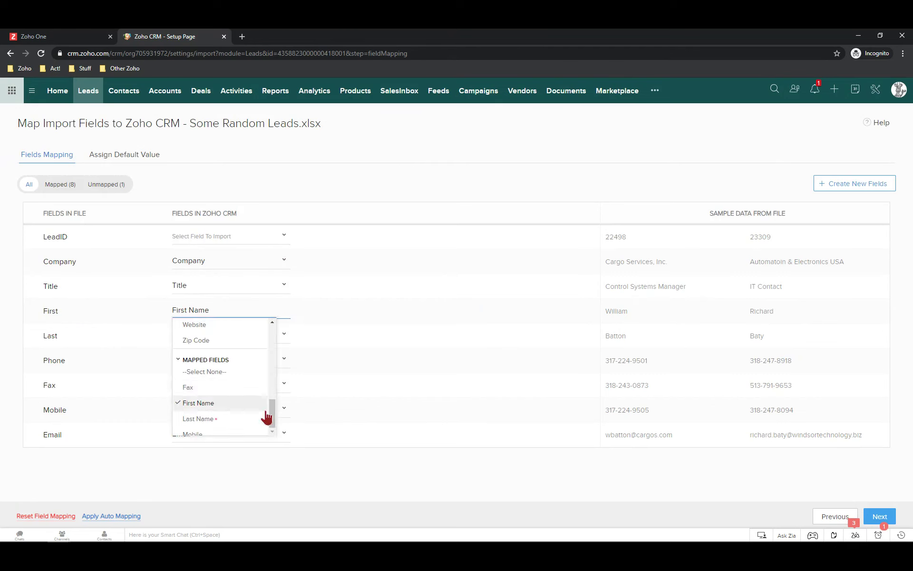
{"action": "left_click_drag", "start_coordinate": [274, 417], "coordinate": [272, 376]}
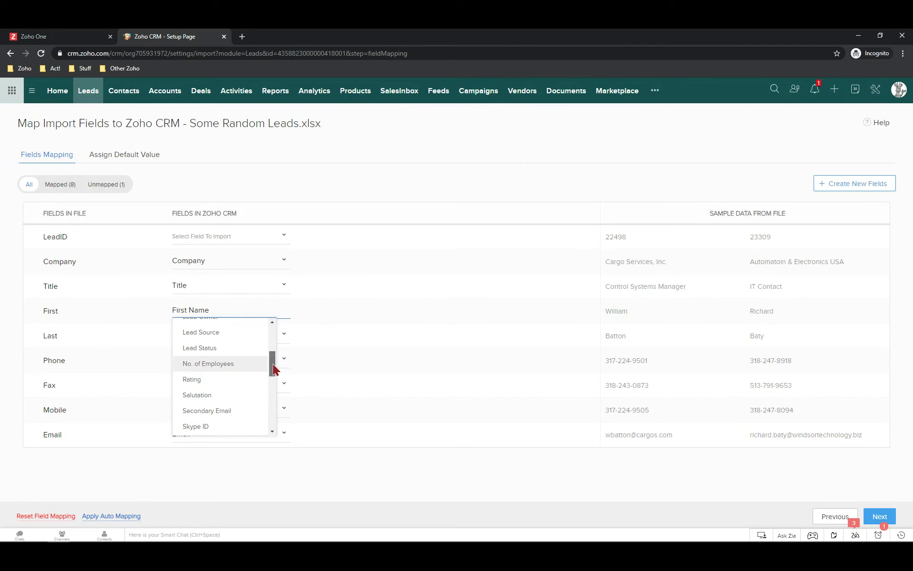
{"action": "left_click_drag", "start_coordinate": [272, 367], "coordinate": [272, 396]}
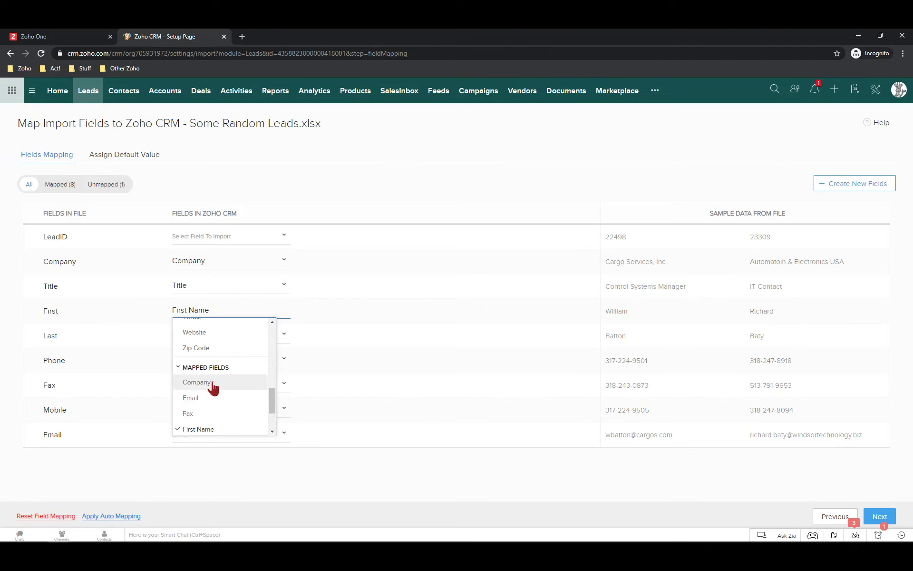
{"action": "scroll", "coordinate": [215, 380], "scroll_direction": "down", "scroll_amount": 2}
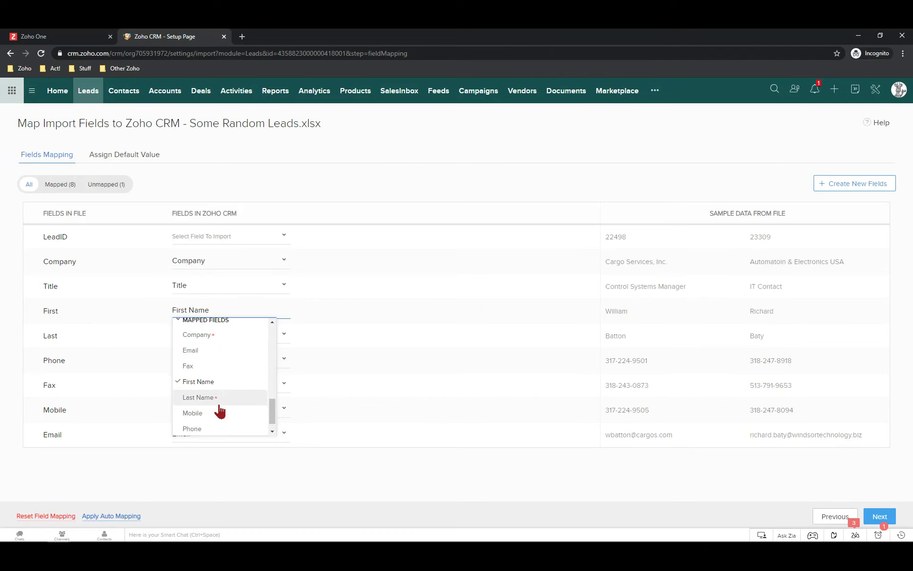
{"action": "scroll", "coordinate": [266, 412], "scroll_direction": "down", "scroll_amount": 1}
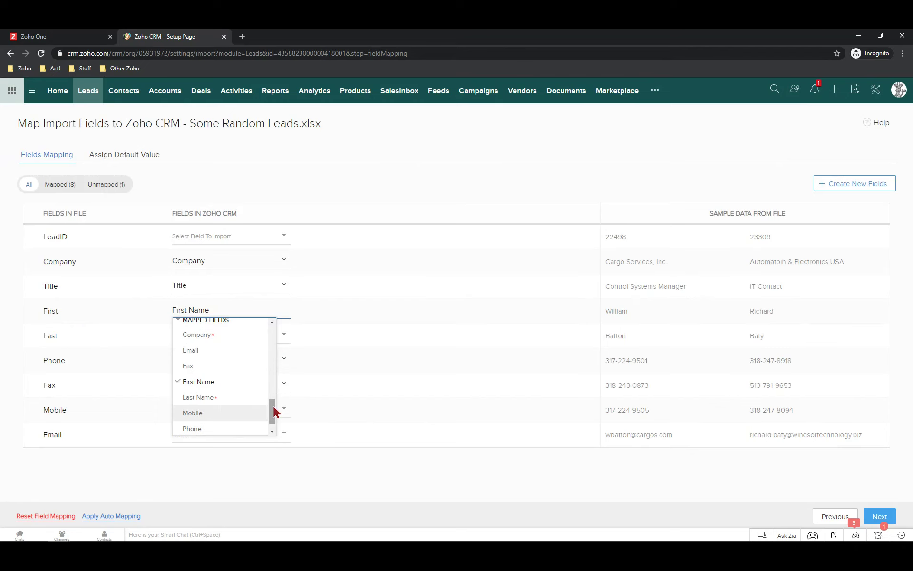
{"action": "scroll", "coordinate": [275, 415], "scroll_direction": "down", "scroll_amount": 1}
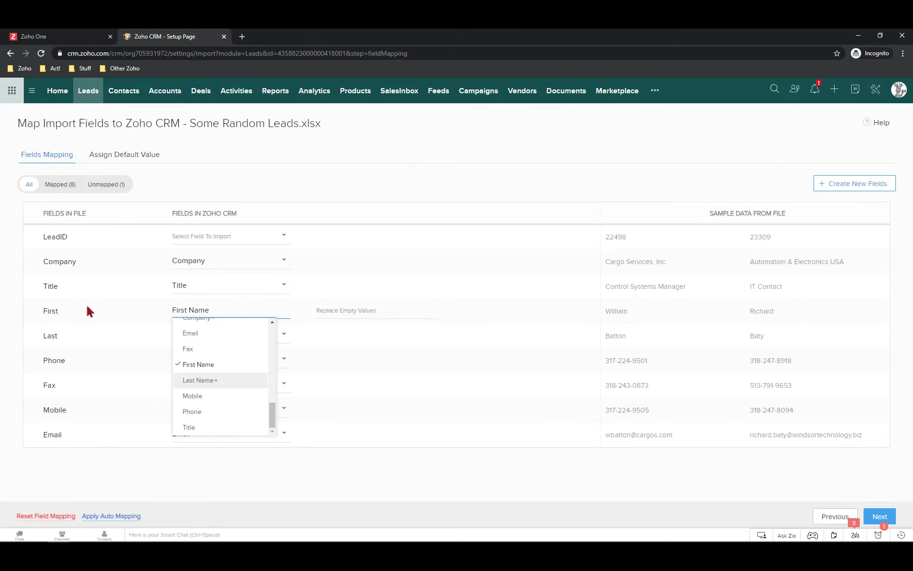
{"action": "left_click", "coordinate": [45, 267]}
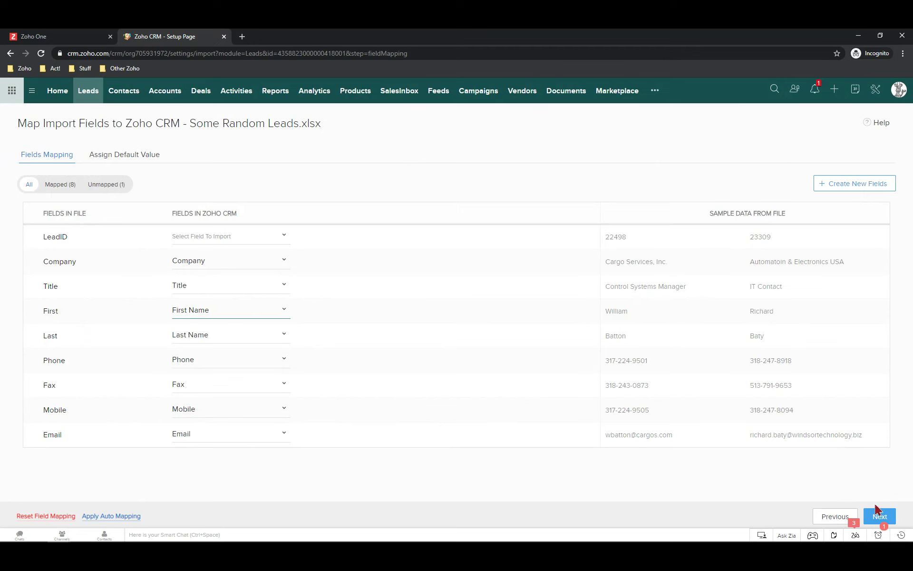
- Proceed past field mapping, confirming the import with LeadID left unmapped
{"action": "left_click", "coordinate": [875, 519]}
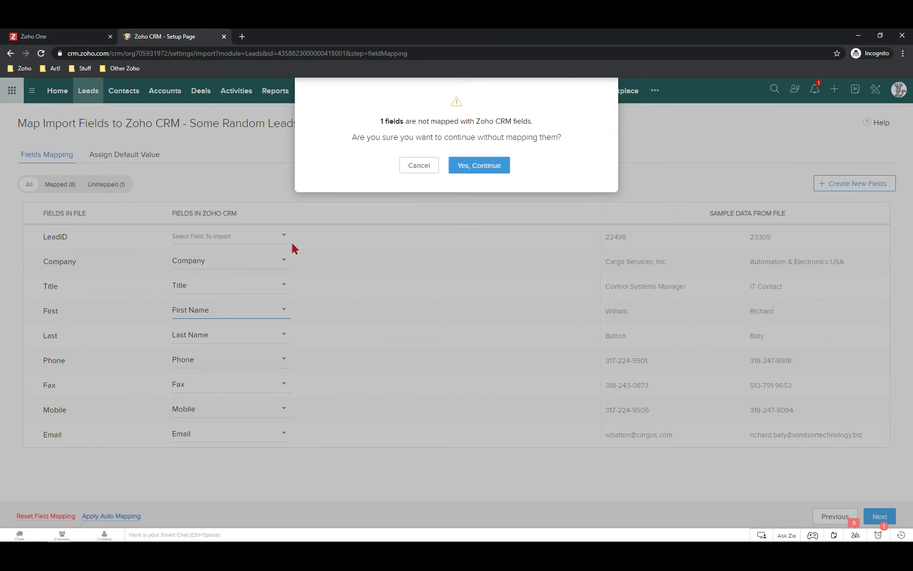
{"action": "left_click", "coordinate": [481, 166]}
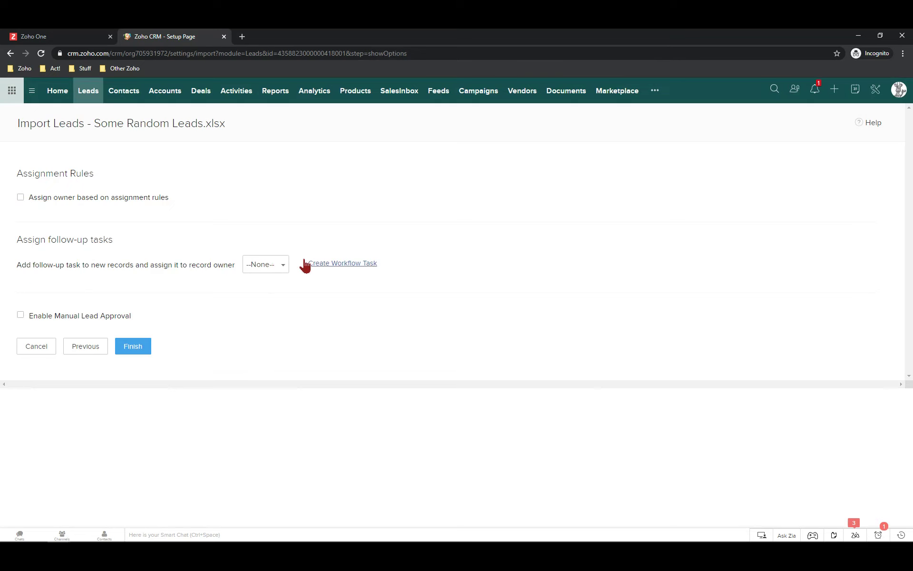
- Leave the follow-up task as --None--, finish the import, and acknowledge the scheduled-import notice
{"action": "left_click", "coordinate": [272, 271]}
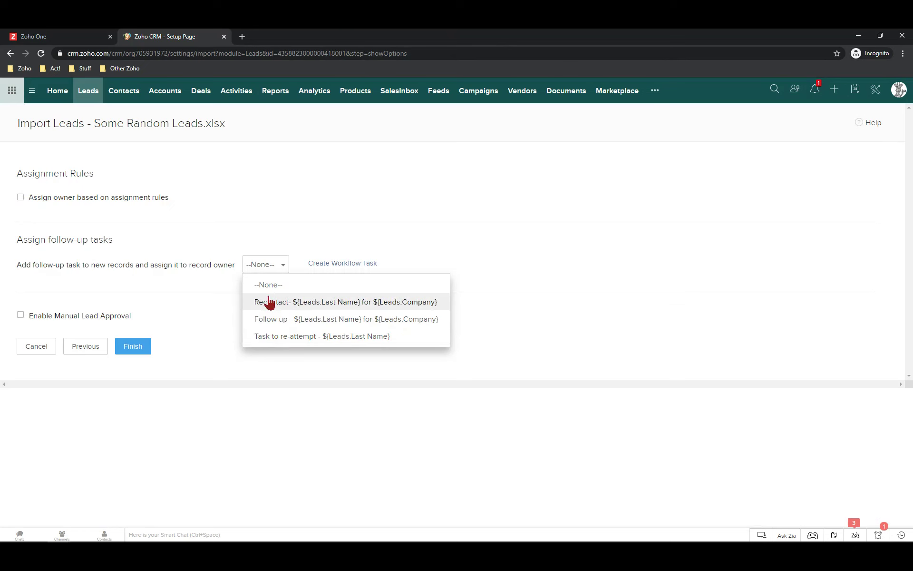
{"action": "left_click", "coordinate": [91, 298]}
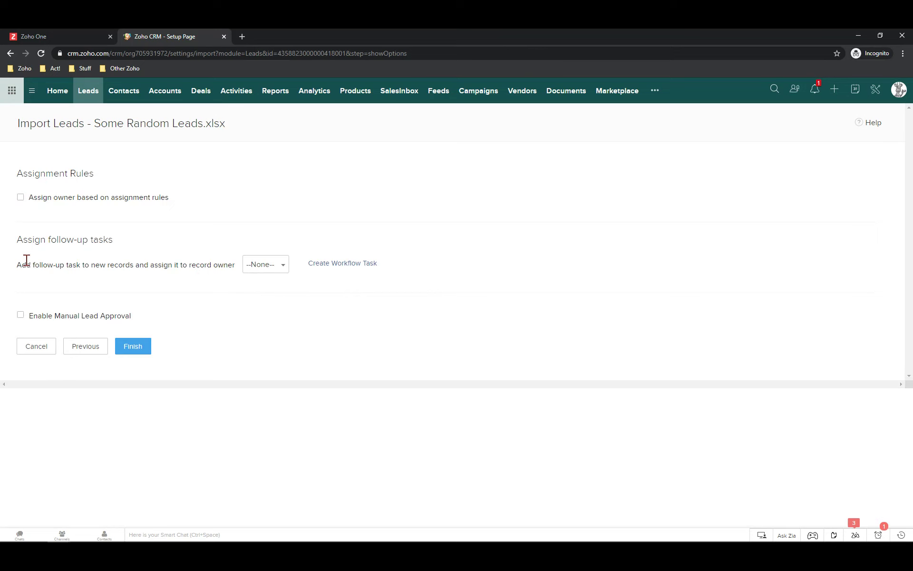
{"action": "left_click", "coordinate": [129, 350]}
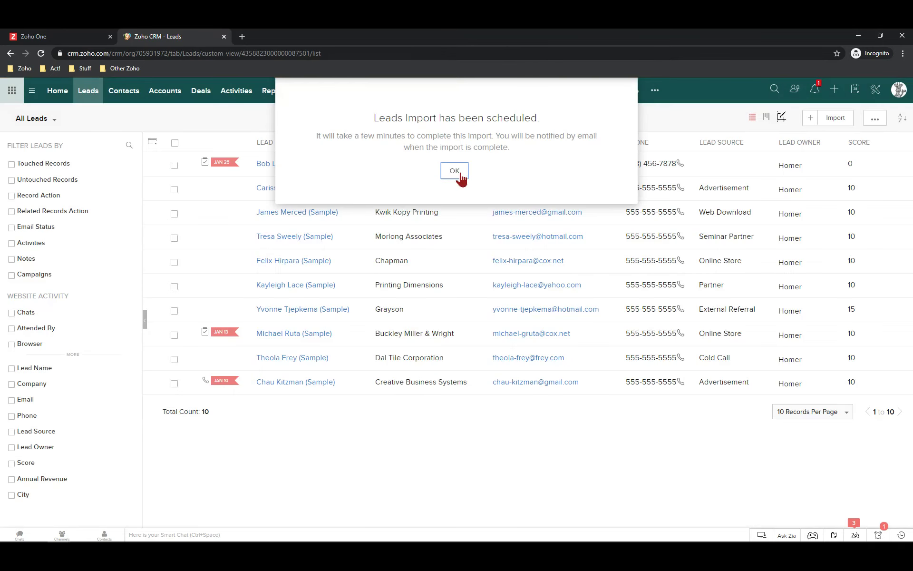
{"action": "left_click", "coordinate": [455, 171]}
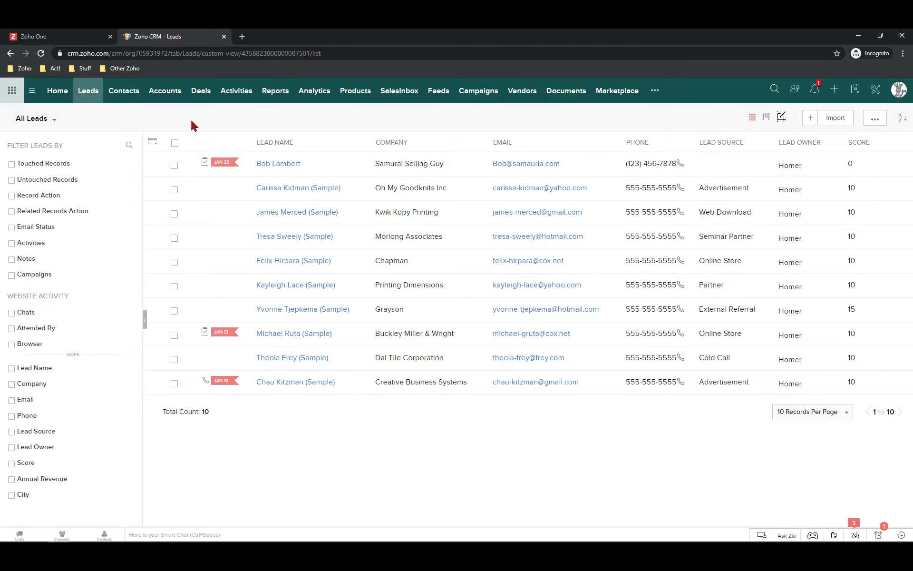
- Show 100 leads per page to see all 70 leads, then open a G.L. Beaumont Lumber Co. lead
{"action": "mouse_move", "coordinate": [63, 119]}
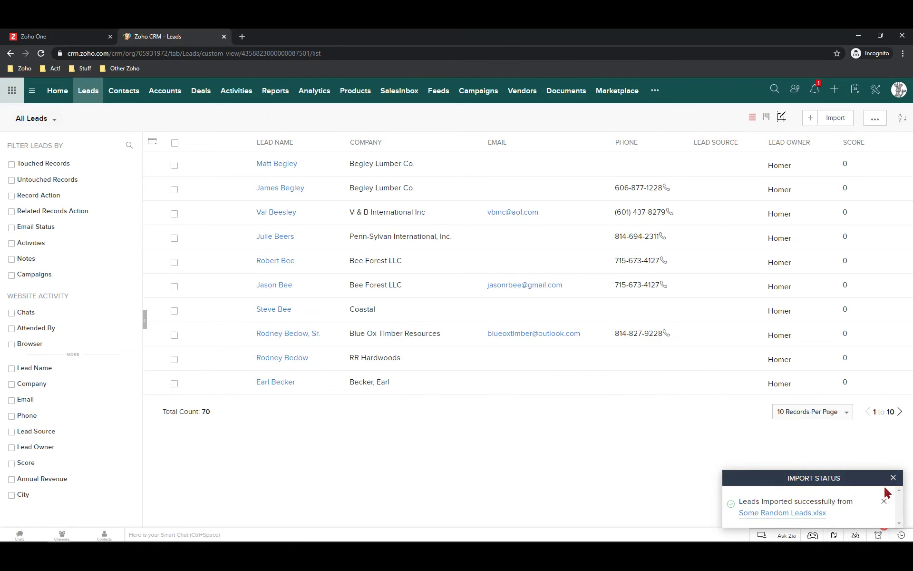
{"action": "left_click", "coordinate": [831, 414]}
{"action": "left_click", "coordinate": [802, 475]}
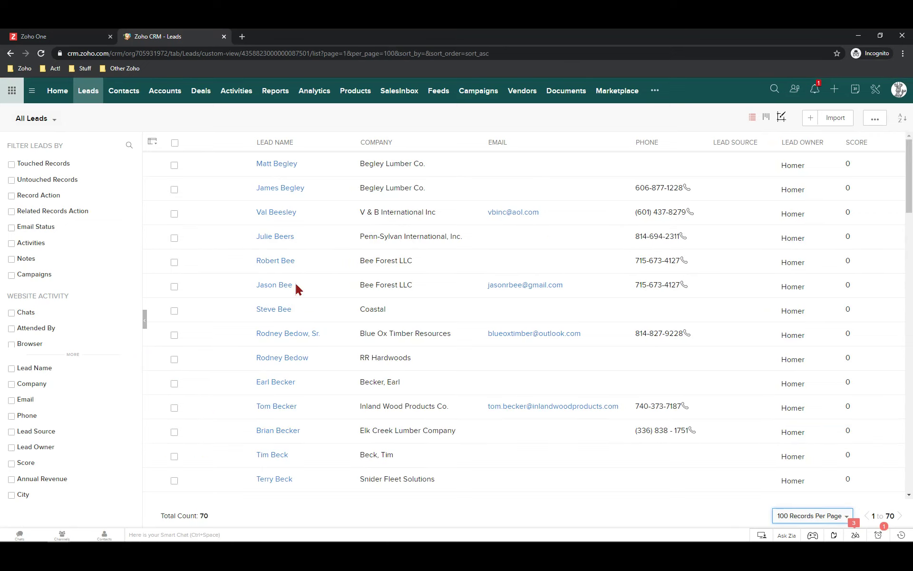
{"action": "scroll", "coordinate": [426, 388], "scroll_direction": "down", "scroll_amount": 7}
{"action": "scroll", "coordinate": [426, 388], "scroll_direction": "down", "scroll_amount": 4}
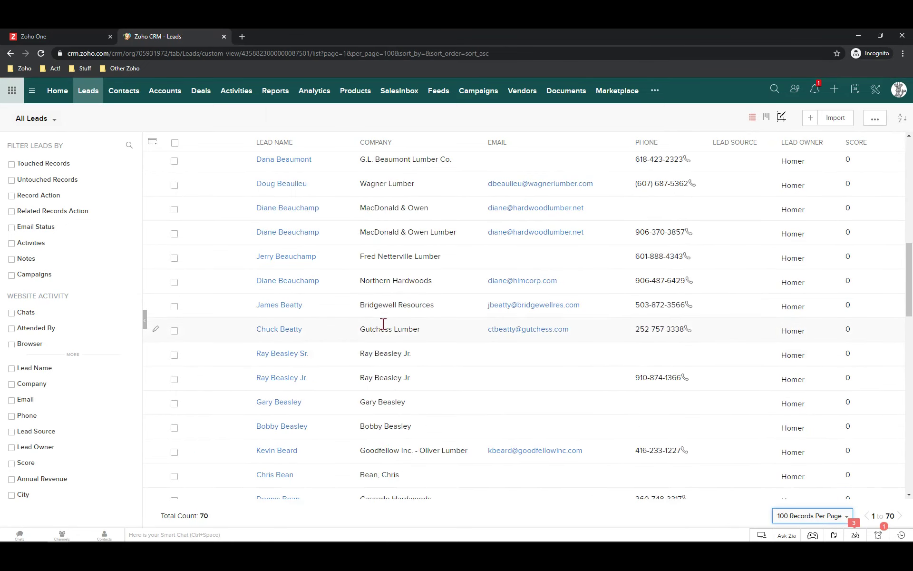
{"action": "scroll", "coordinate": [387, 285], "scroll_direction": "up", "scroll_amount": 3}
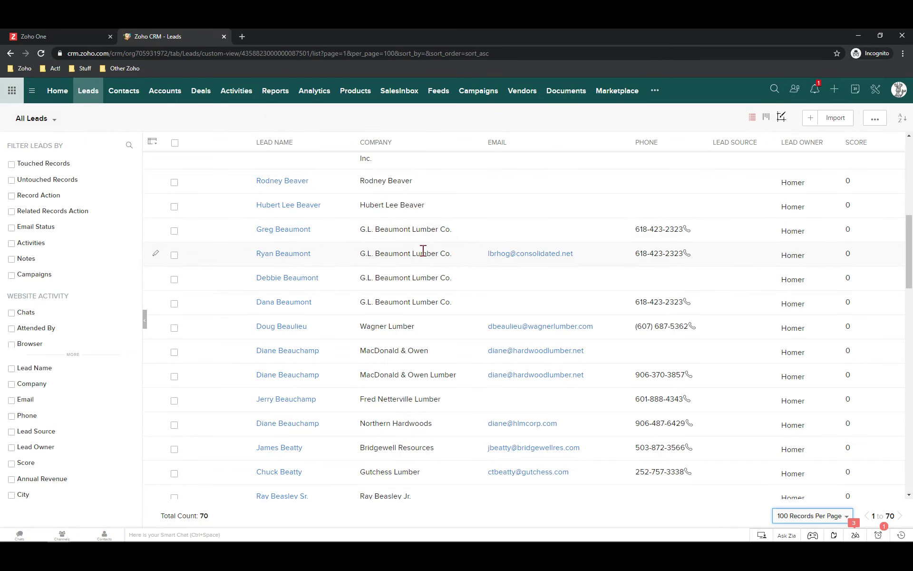
{"action": "left_click", "coordinate": [277, 255]}
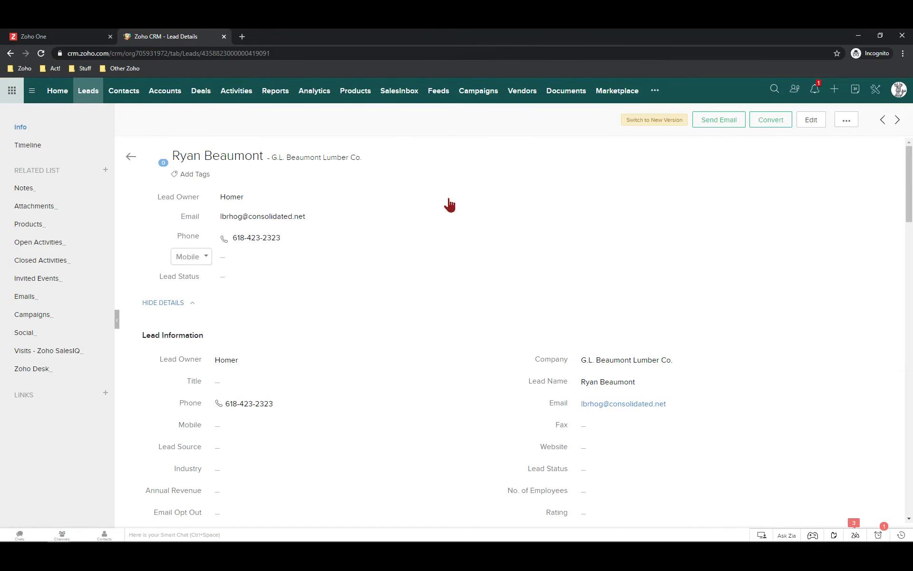
- Scroll the G.L. Beaumont Lumber Co. lead to check its owner, phone, email and empty address fields
{"action": "scroll", "coordinate": [533, 310], "scroll_direction": "down", "scroll_amount": 5}
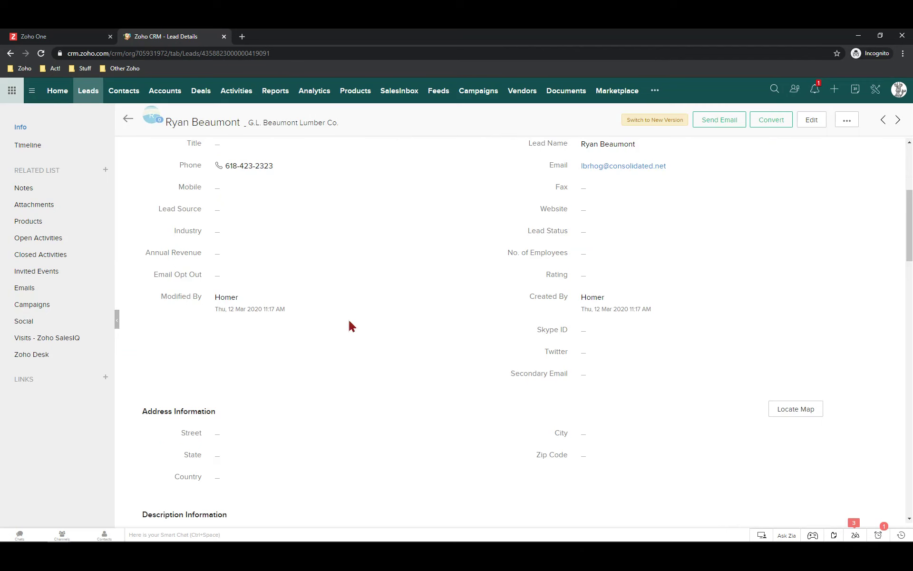
{"action": "scroll", "coordinate": [356, 322], "scroll_direction": "up", "scroll_amount": 5}
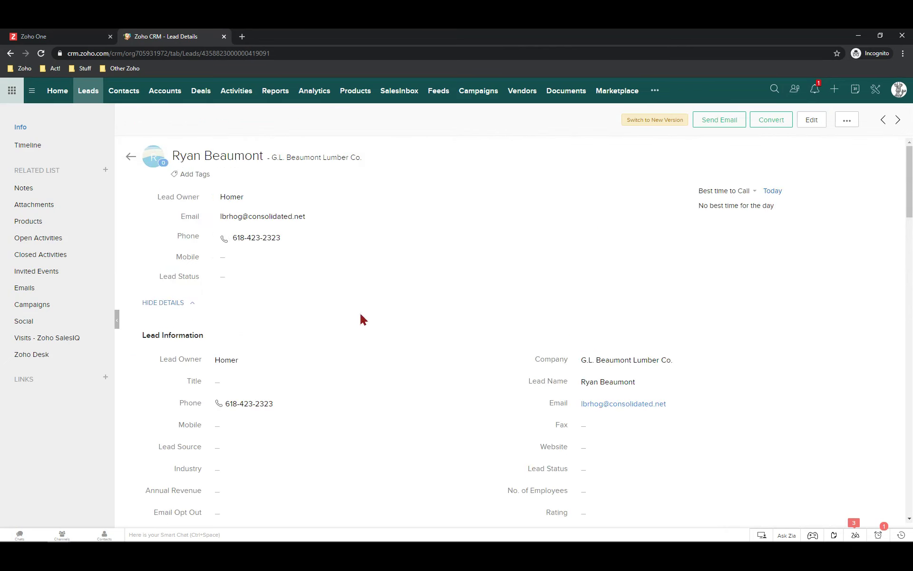
{"action": "scroll", "coordinate": [362, 320], "scroll_direction": "down", "scroll_amount": 12}
{"action": "scroll", "coordinate": [367, 322], "scroll_direction": "up", "scroll_amount": 6}
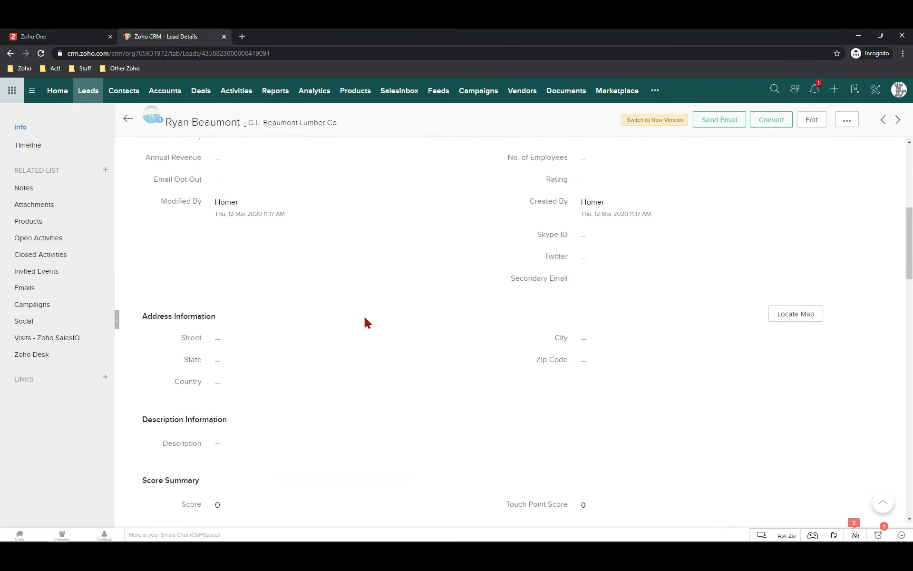
{"action": "scroll", "coordinate": [314, 307], "scroll_direction": "up", "scroll_amount": 7}
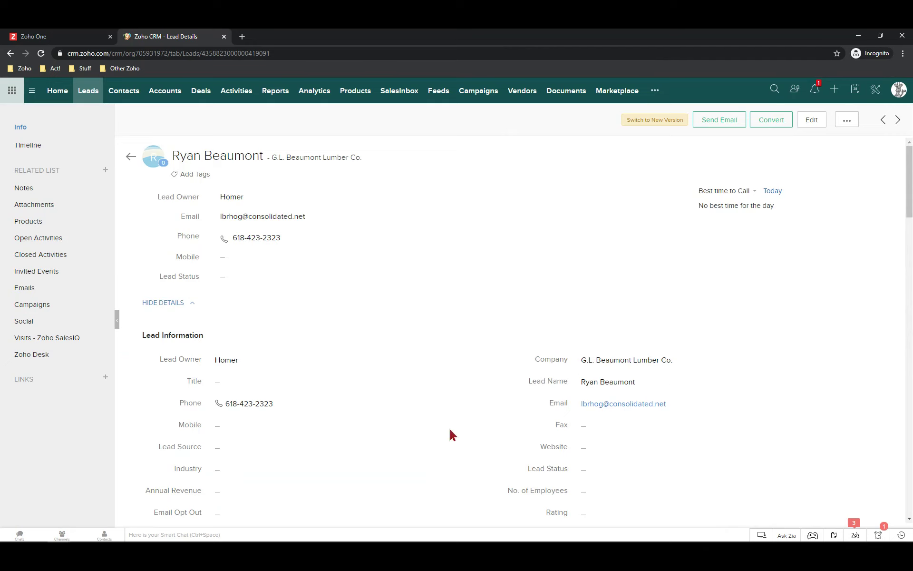
{"action": "scroll", "coordinate": [253, 433], "scroll_direction": "down", "scroll_amount": 1}
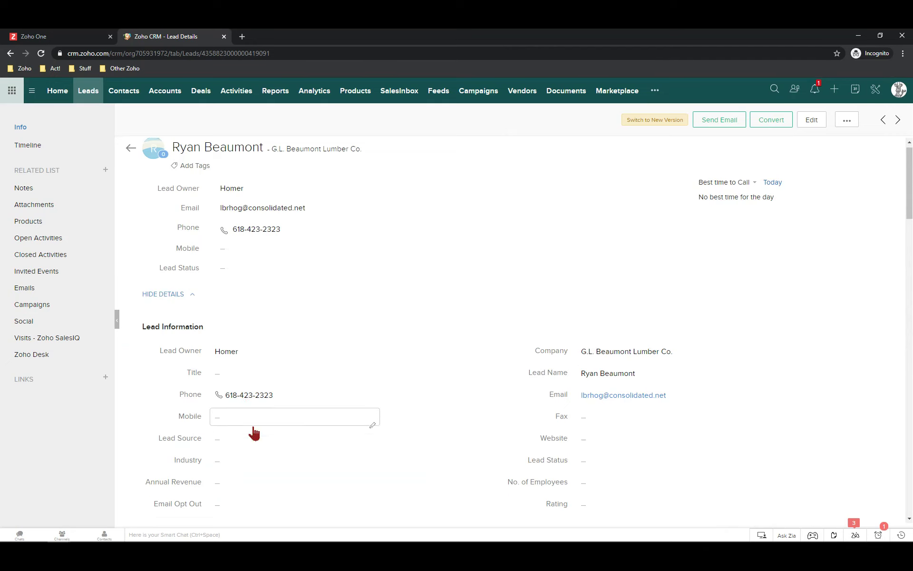
{"action": "scroll", "coordinate": [254, 433], "scroll_direction": "down", "scroll_amount": 2}
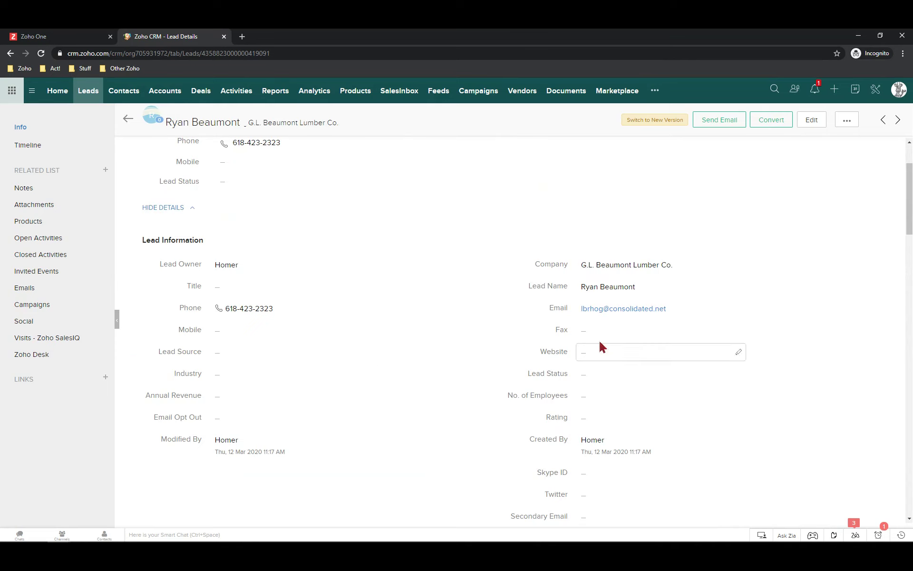
{"action": "scroll", "coordinate": [355, 388], "scroll_direction": "down", "scroll_amount": 3}
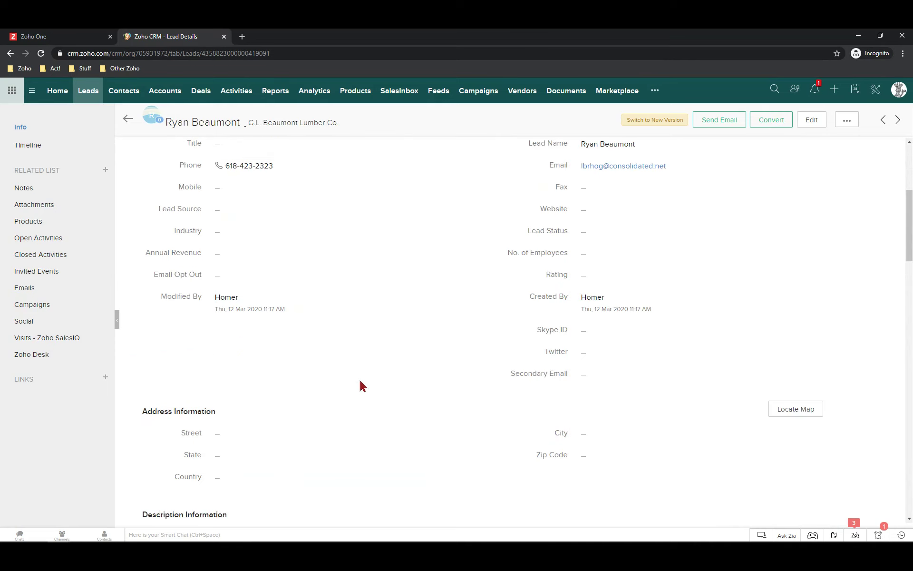
{"action": "scroll", "coordinate": [362, 386], "scroll_direction": "down", "scroll_amount": 5}
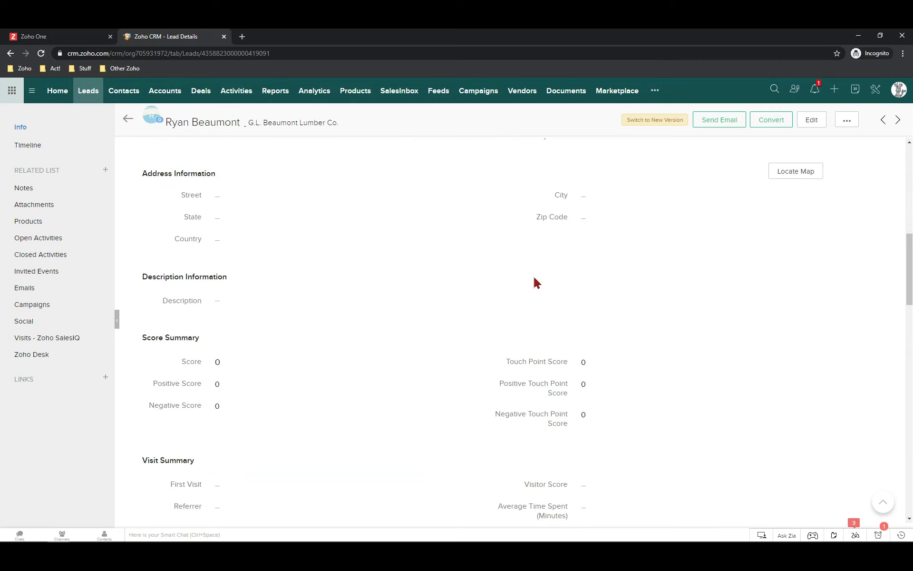
{"action": "scroll", "coordinate": [537, 282], "scroll_direction": "down", "scroll_amount": 12}
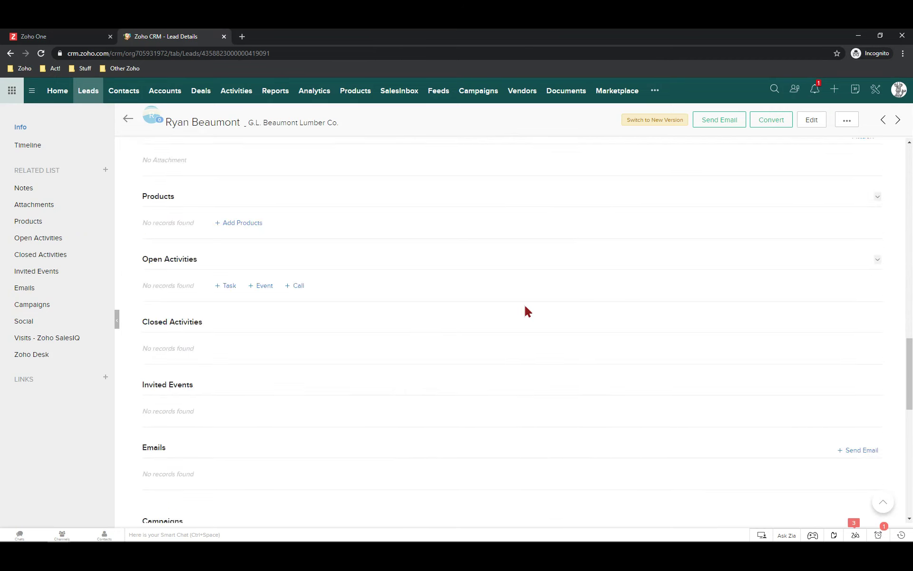
{"action": "scroll", "coordinate": [527, 312], "scroll_direction": "up", "scroll_amount": 20}
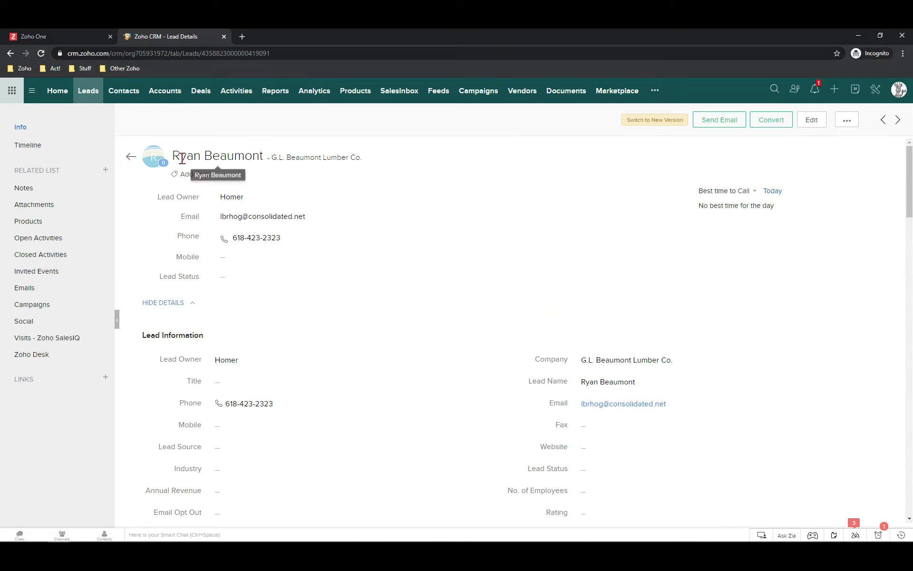
- Go to Setup's Data Administration Import page and show the Import History list
{"action": "left_click", "coordinate": [876, 90]}
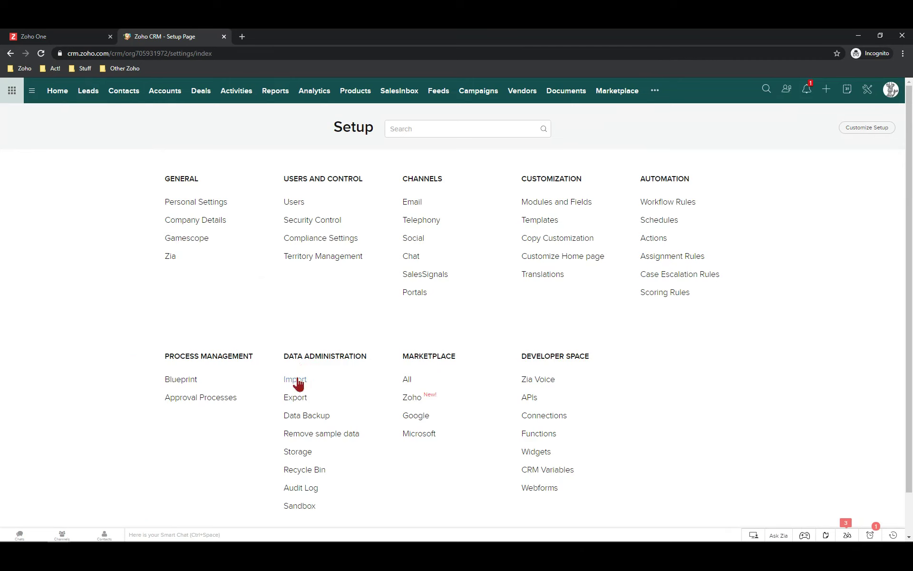
{"action": "left_click", "coordinate": [296, 380]}
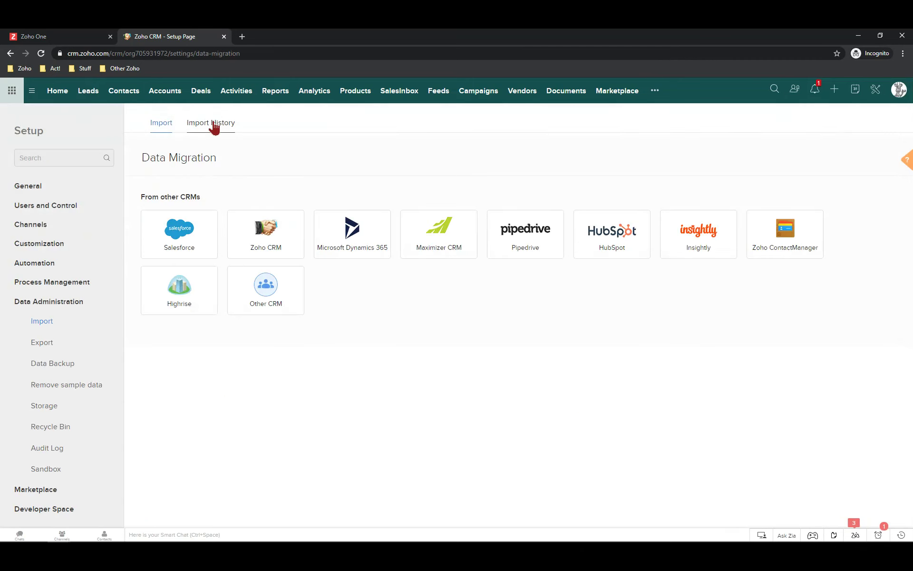
{"action": "left_click", "coordinate": [214, 125]}
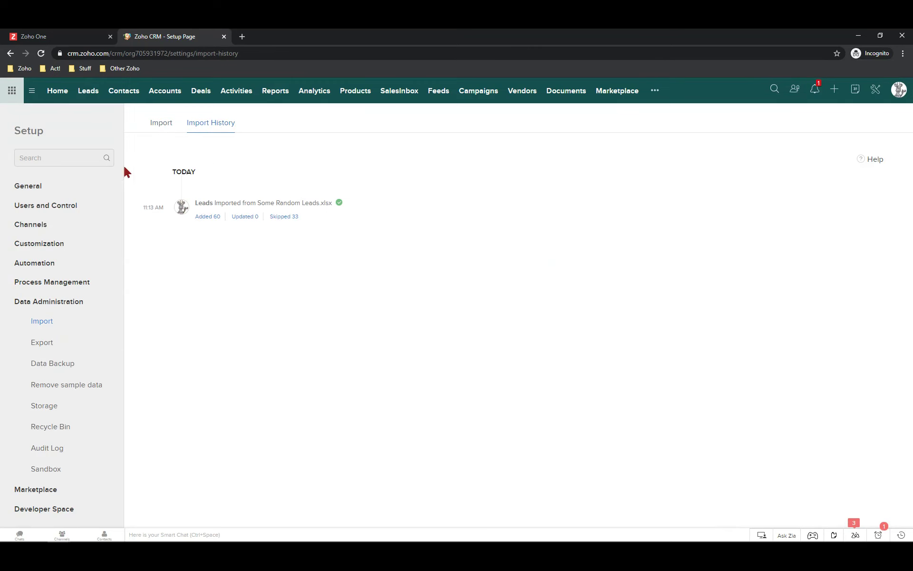
{"action": "mouse_move", "coordinate": [366, 227]}
- Open the import summary and look through the 33 skipped records
{"action": "left_click", "coordinate": [294, 218]}
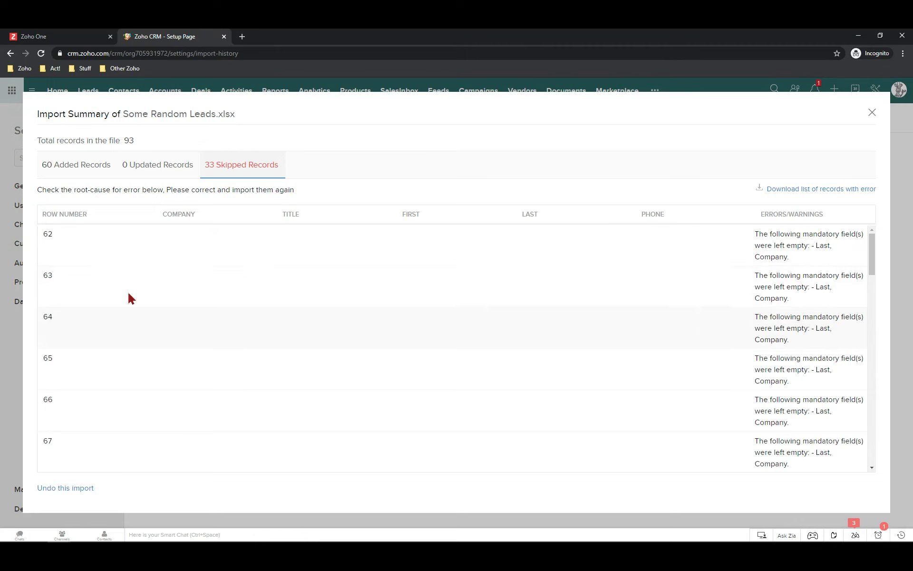
{"action": "scroll", "coordinate": [135, 292], "scroll_direction": "down", "scroll_amount": 20}
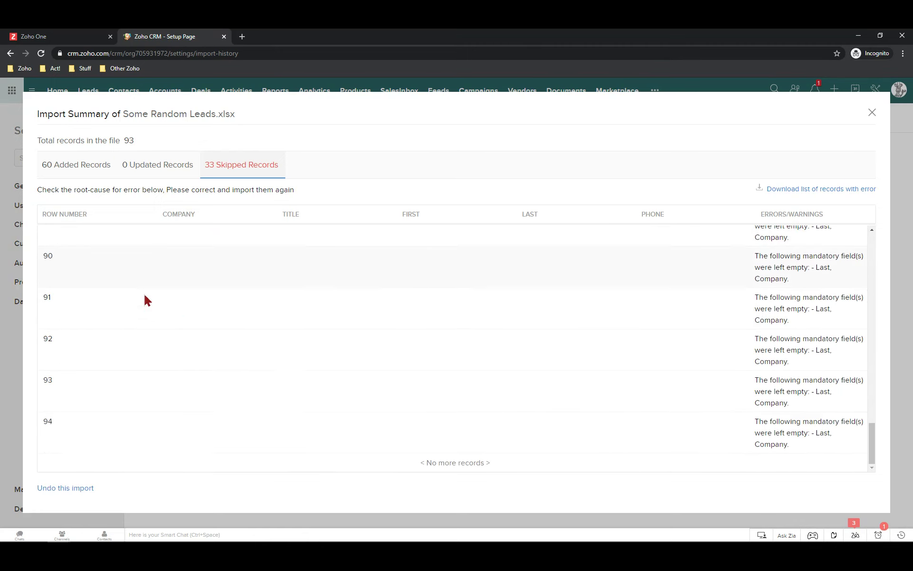
{"action": "scroll", "coordinate": [305, 440], "scroll_direction": "up", "scroll_amount": 20}
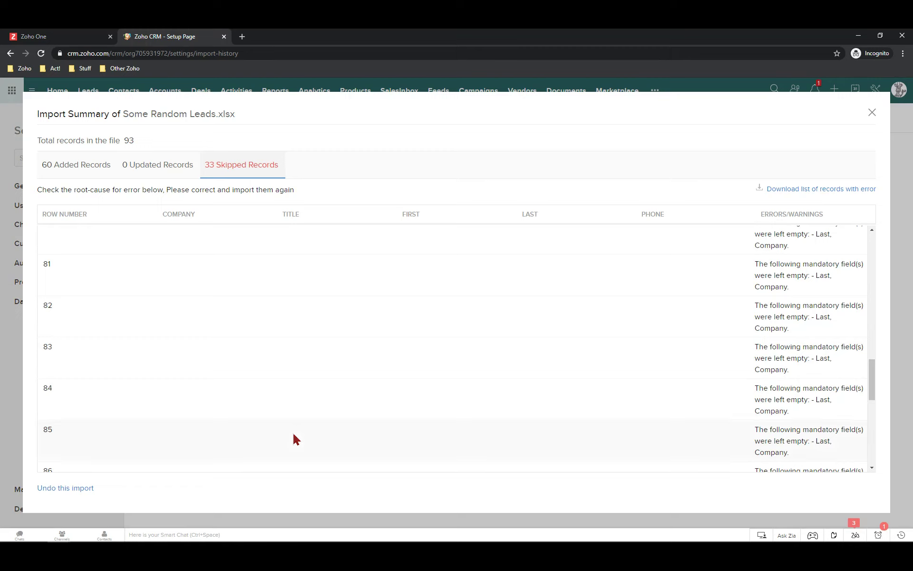
{"action": "scroll", "coordinate": [289, 437], "scroll_direction": "down", "scroll_amount": 20}
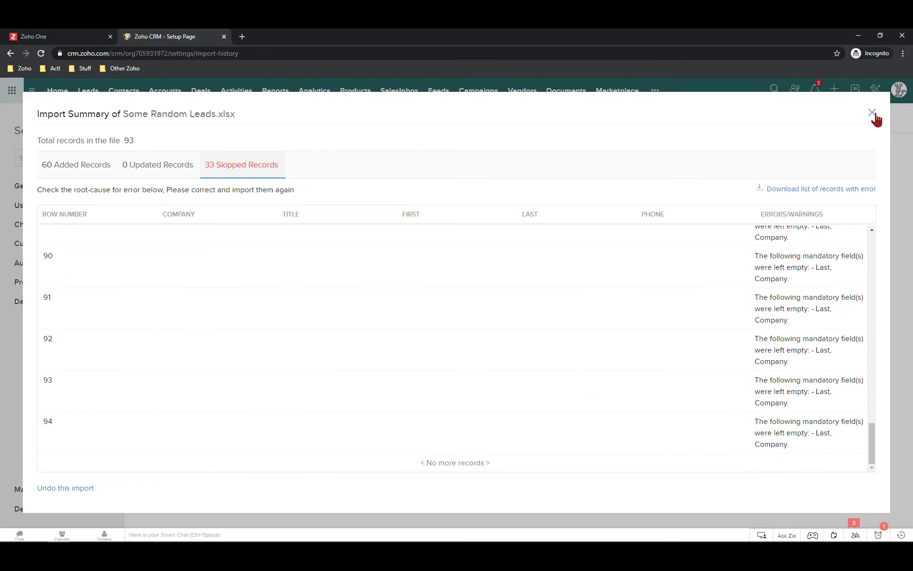
{"action": "scroll", "coordinate": [323, 329], "scroll_direction": "up", "scroll_amount": 7}
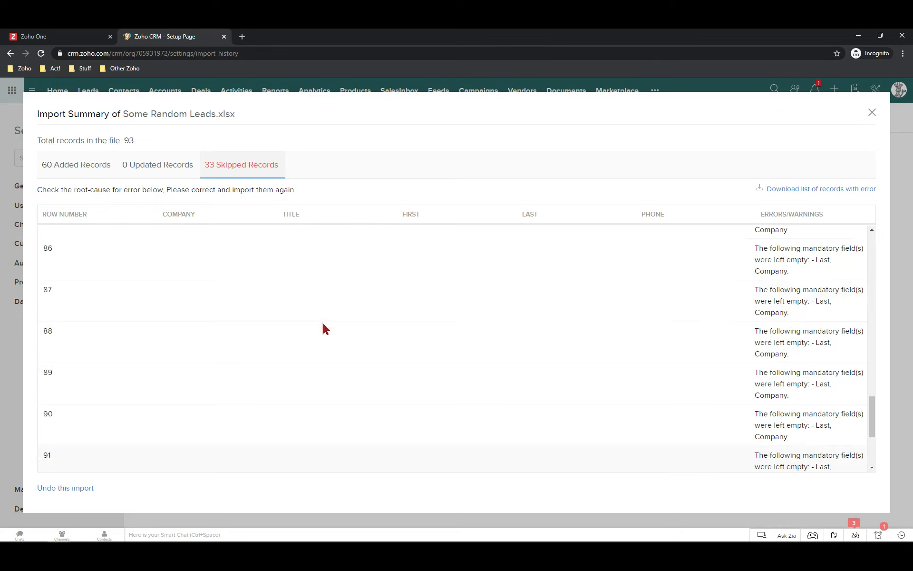
- Look through the 60 added records, then close the Import Summary
{"action": "left_click", "coordinate": [68, 169]}
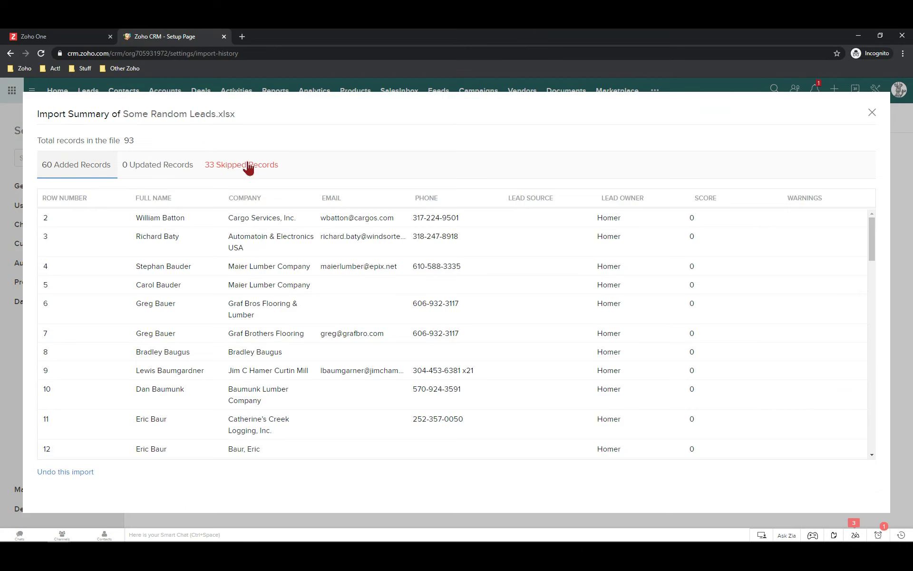
{"action": "scroll", "coordinate": [223, 403], "scroll_direction": "down", "scroll_amount": 20}
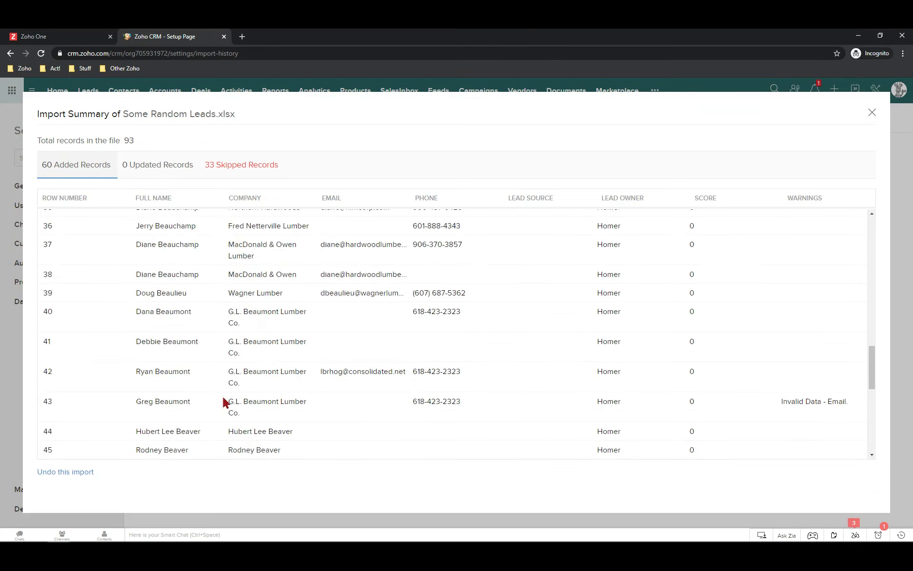
{"action": "scroll", "coordinate": [221, 402], "scroll_direction": "up", "scroll_amount": 20}
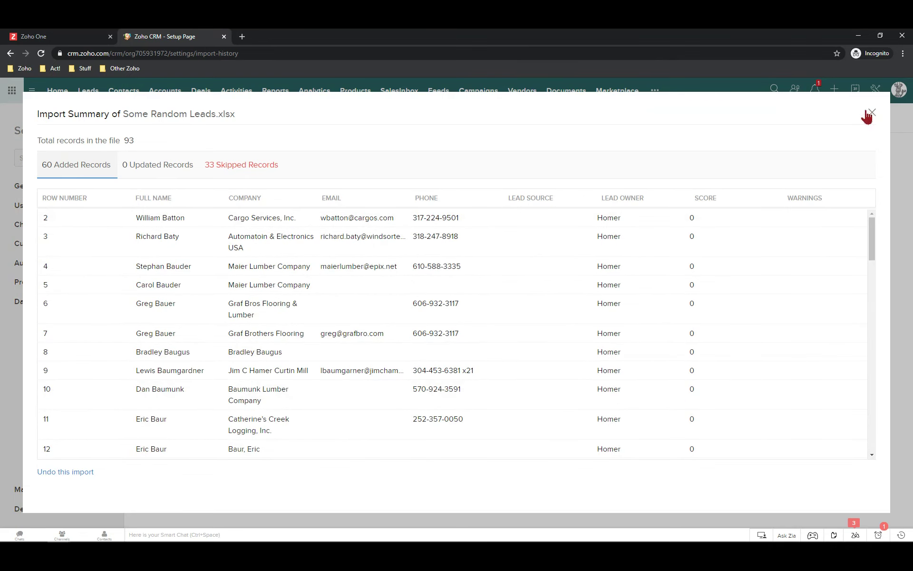
{"action": "key", "text": "Escape"}
- Switch to the Import tab to show Data Migration sources like Salesforce, HubSpot and Pipedrive
{"action": "mouse_move", "coordinate": [364, 210]}
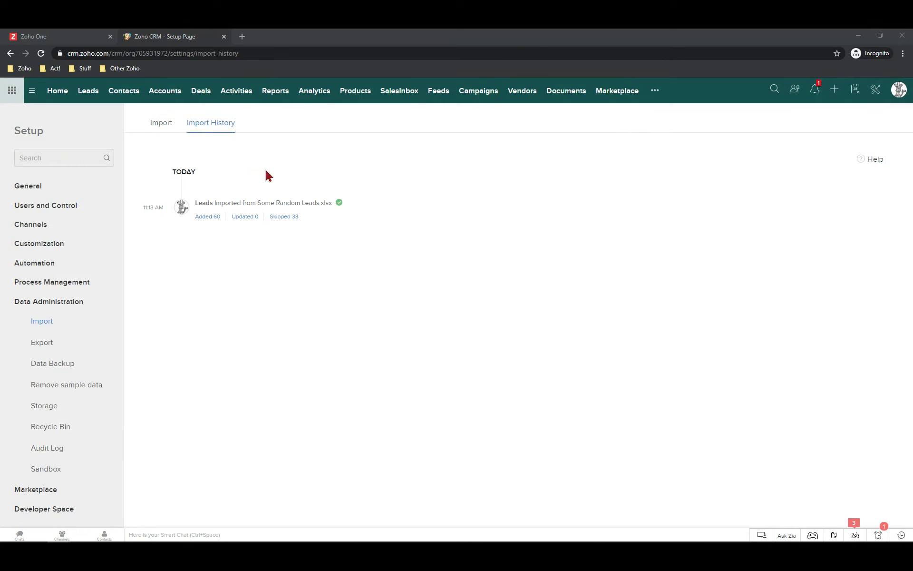
{"action": "left_click", "coordinate": [166, 127]}
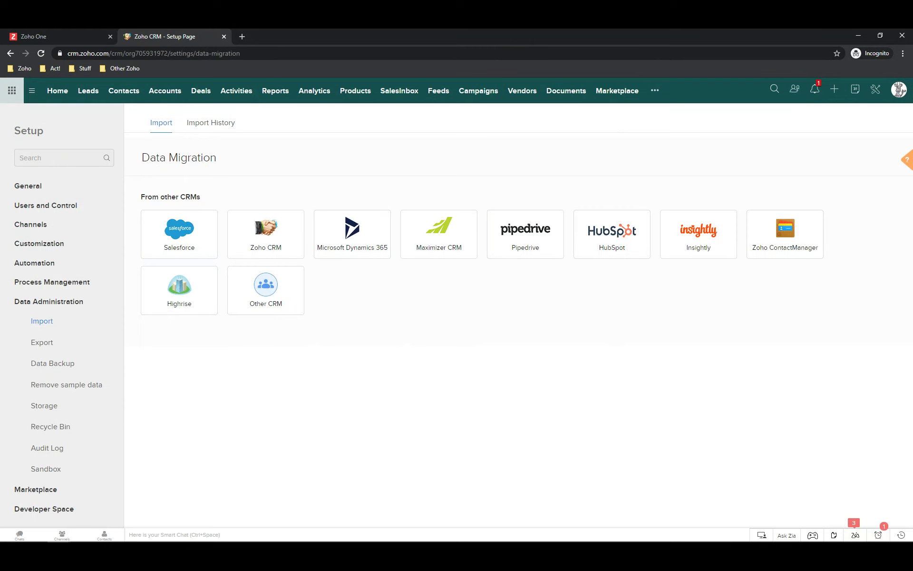
{"action": "mouse_move", "coordinate": [57, 533]}
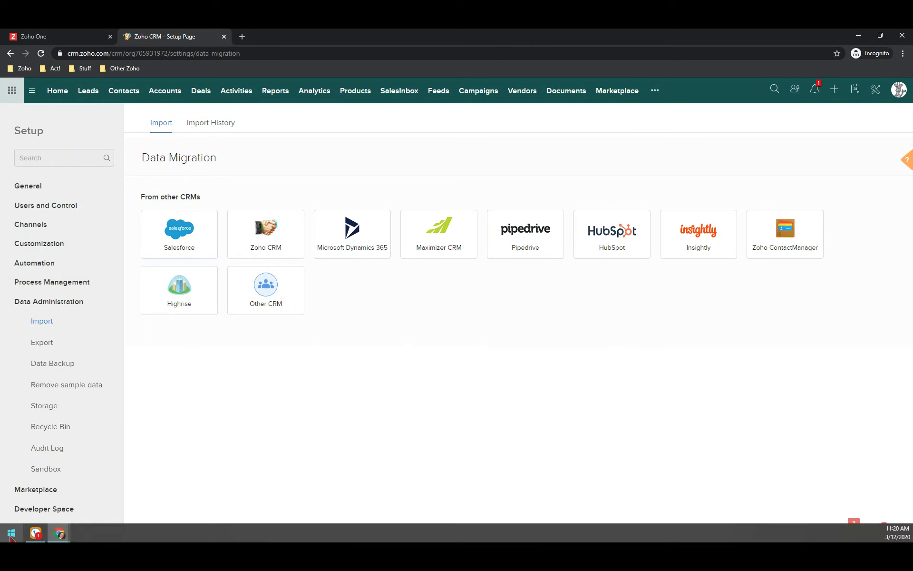
- Bring up the Start menu and taskbar options, then dismiss both
{"action": "key", "text": "super"}
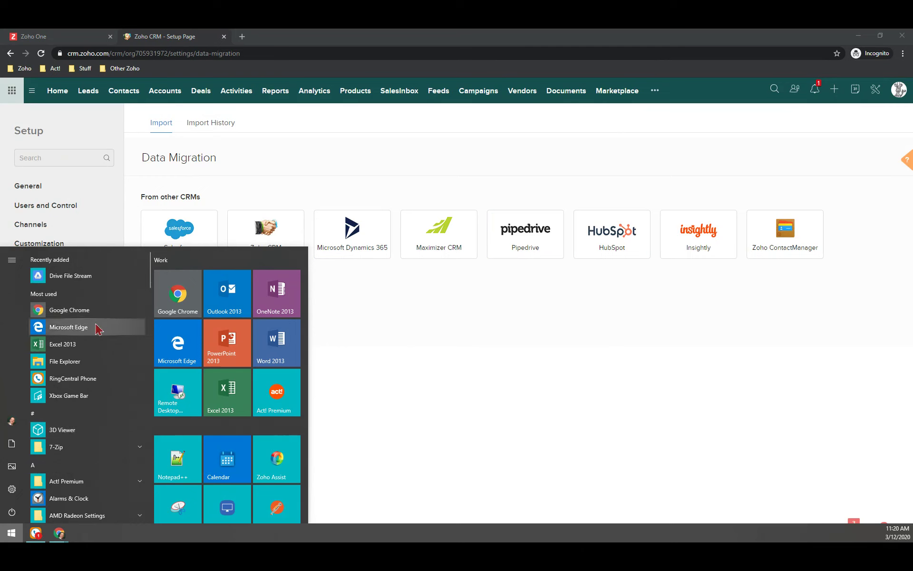
{"action": "right_click", "coordinate": [118, 532]}
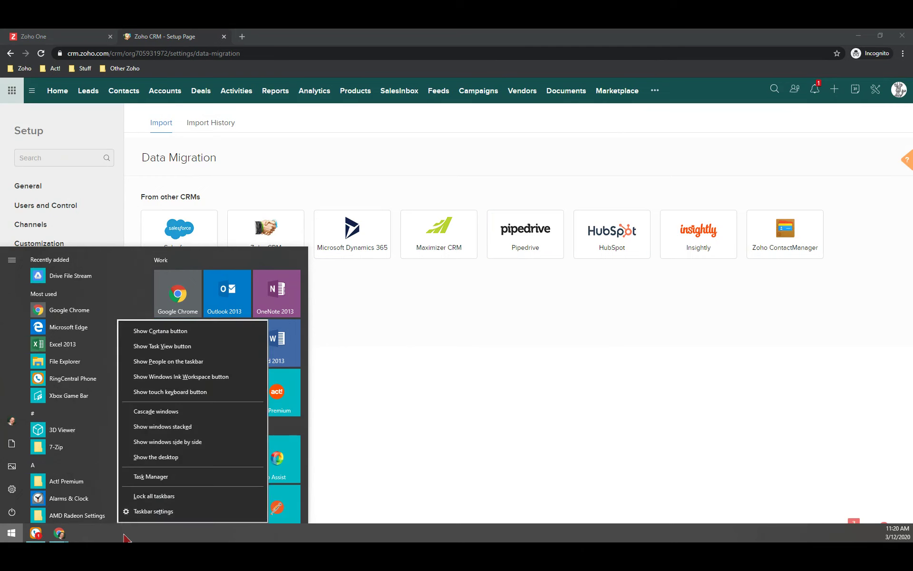
{"action": "right_click", "coordinate": [123, 534]}
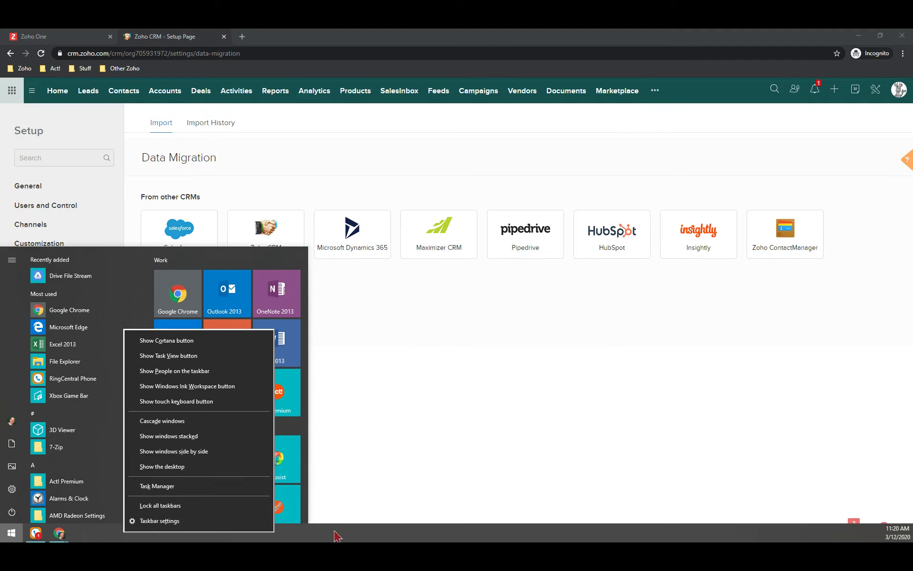
{"action": "key", "text": "Escape"}
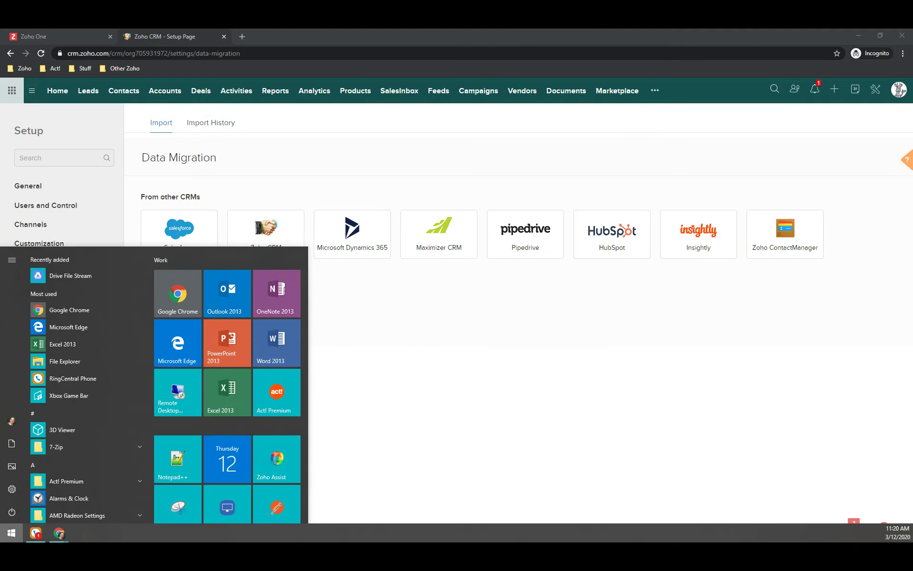
{"action": "key", "text": "Escape"}
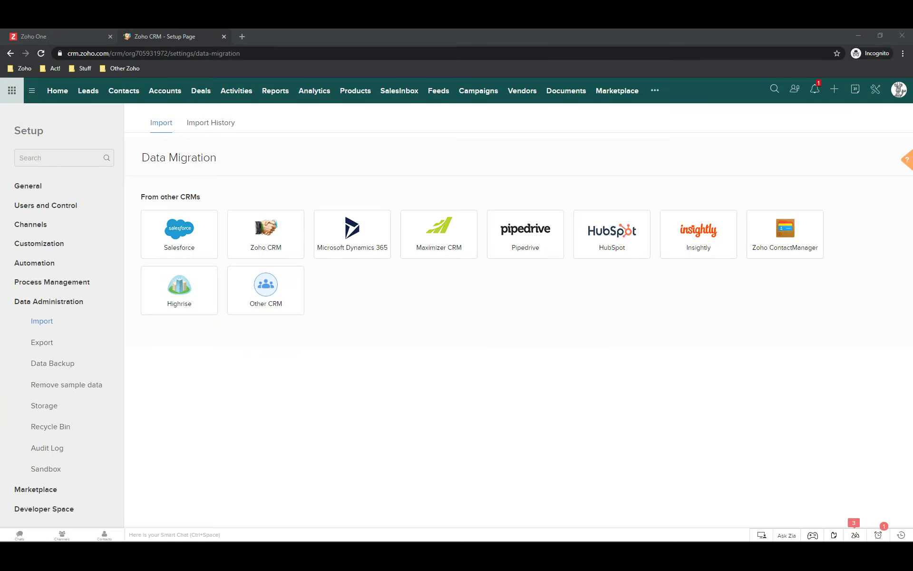
- Open the Zoho WorkDrive zip from Downloads in a maximized Explorer window and open 3-Contacts
{"action": "key", "text": "super+e"}
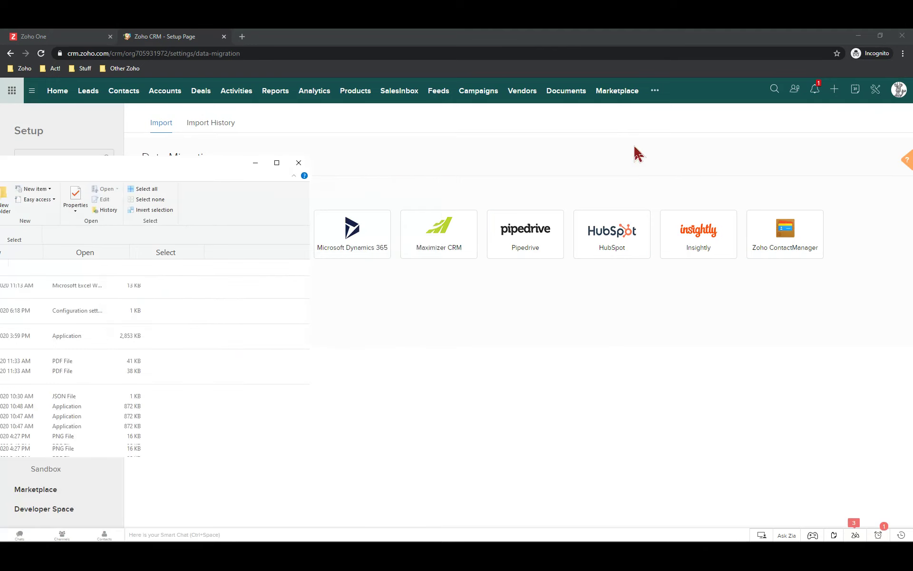
{"action": "left_click_drag", "start_coordinate": [635, 162], "coordinate": [513, 168]}
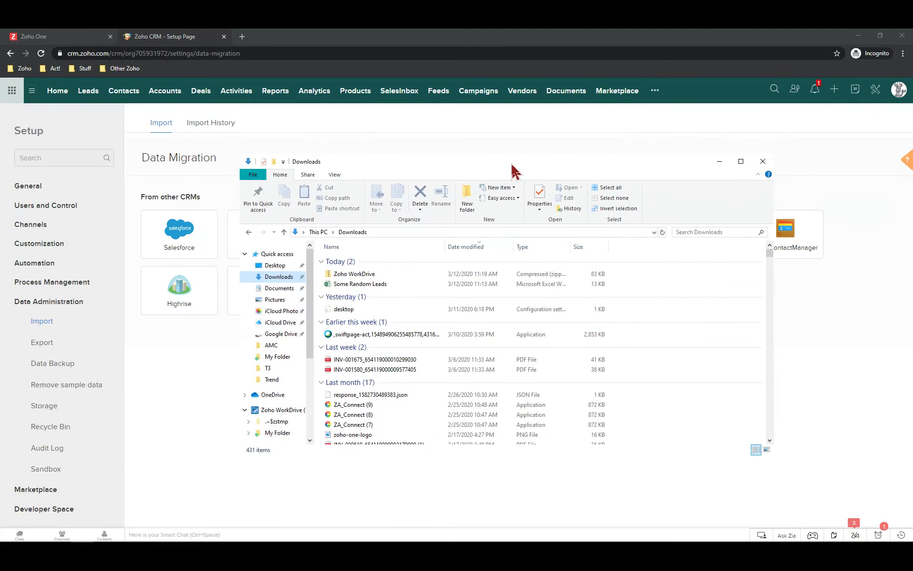
{"action": "left_click", "coordinate": [355, 277]}
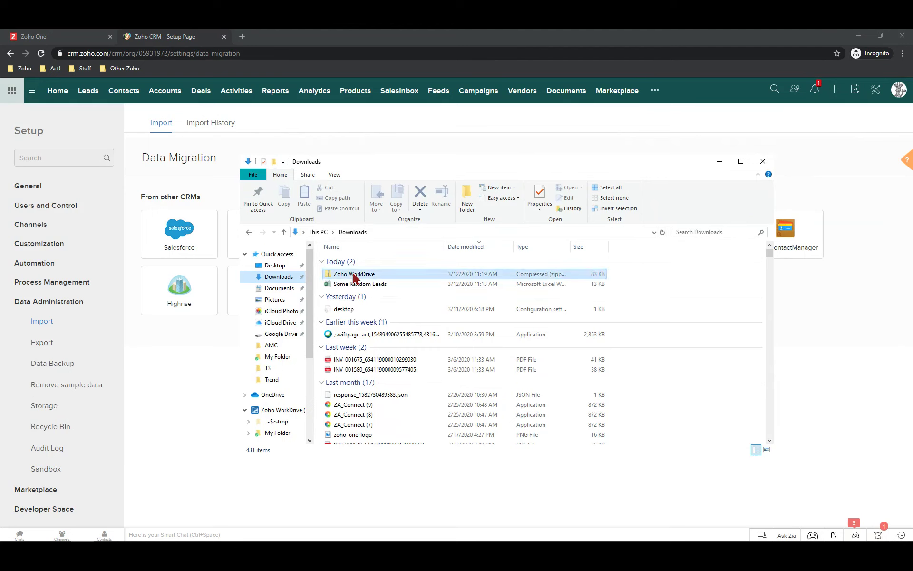
{"action": "double_click", "coordinate": [355, 277]}
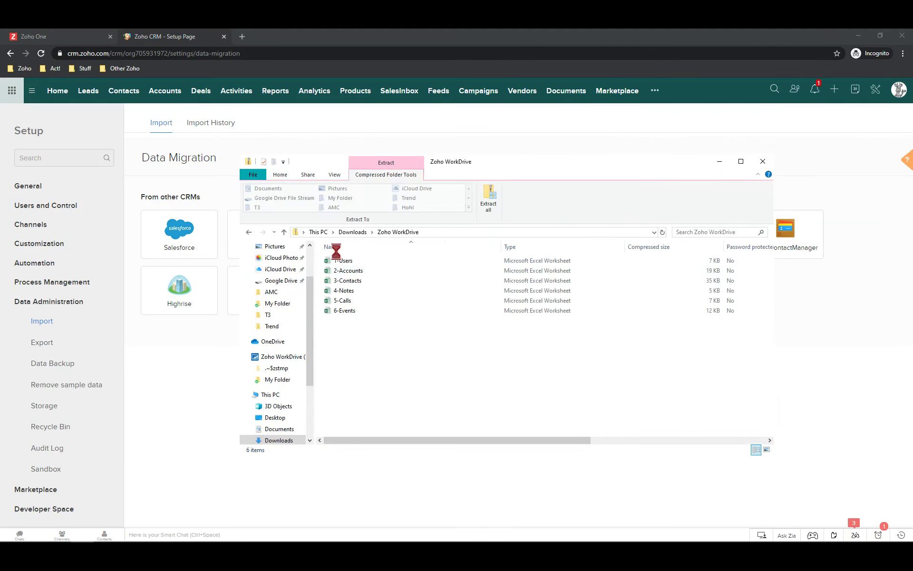
{"action": "left_click", "coordinate": [740, 162]}
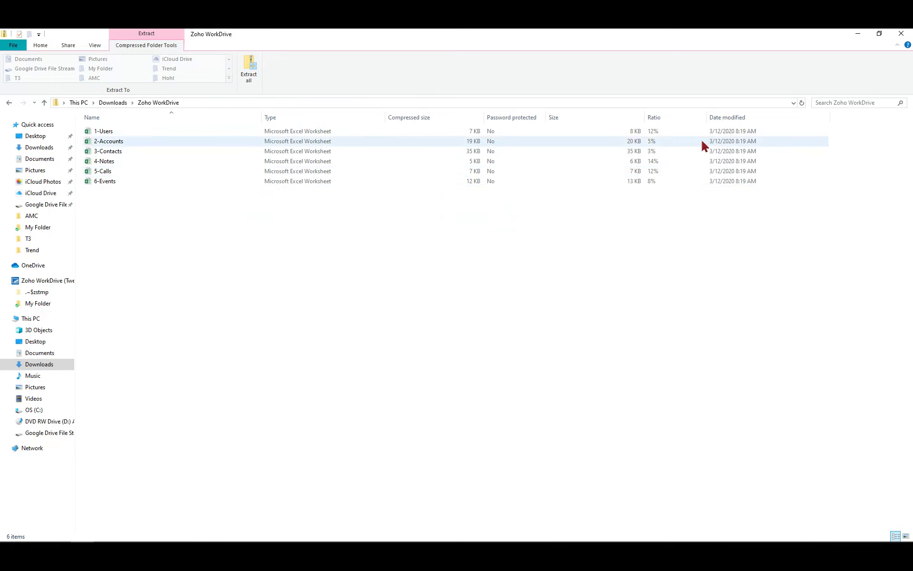
{"action": "left_click", "coordinate": [110, 152]}
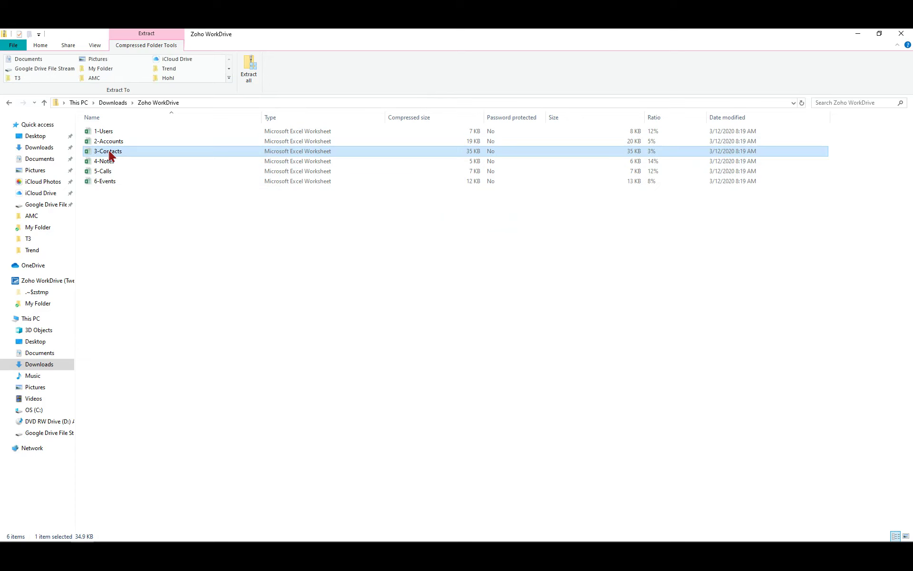
{"action": "double_click", "coordinate": [109, 152]}
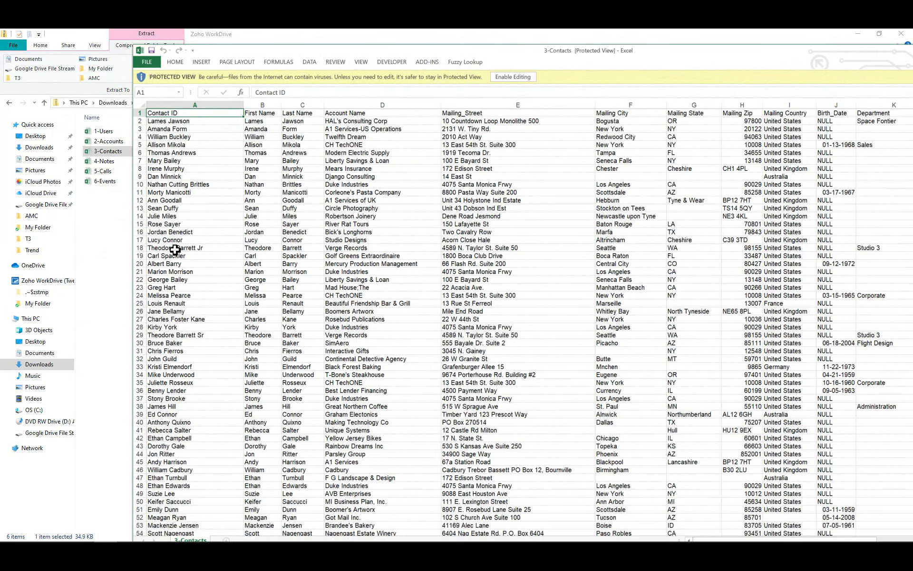
- Check the first contact in 3-Contacts, close that workbook, and open 4-Notes
{"action": "left_click", "coordinate": [176, 121]}
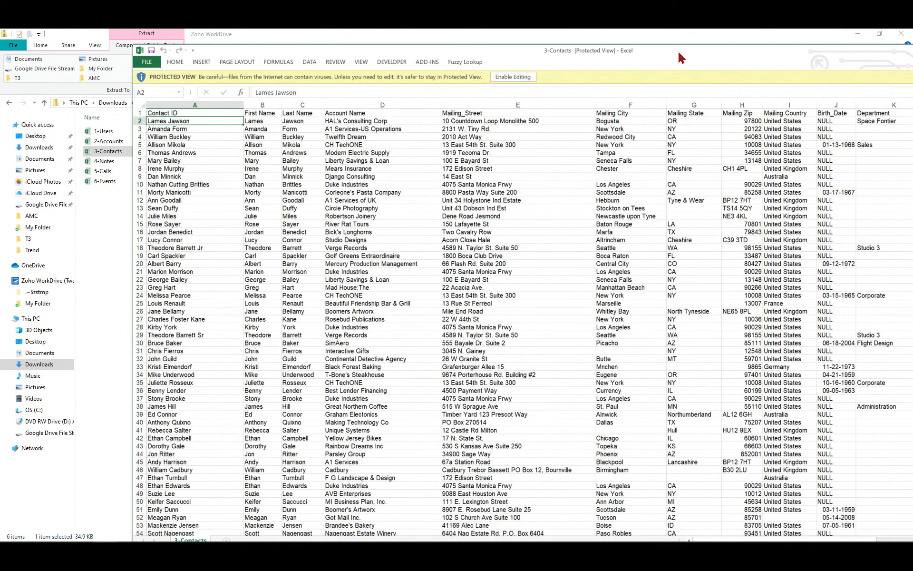
{"action": "left_click_drag", "start_coordinate": [679, 53], "coordinate": [679, 54]}
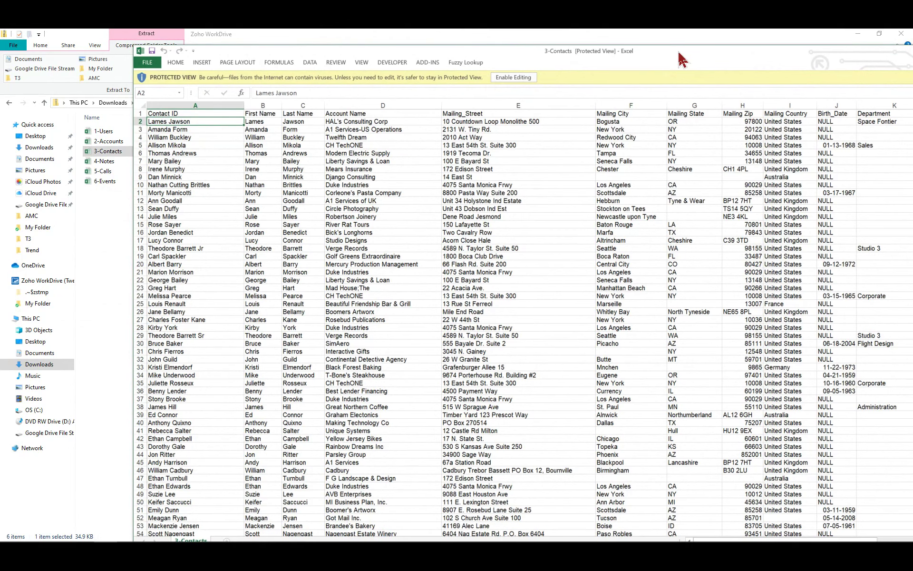
{"action": "key", "text": "alt+F4"}
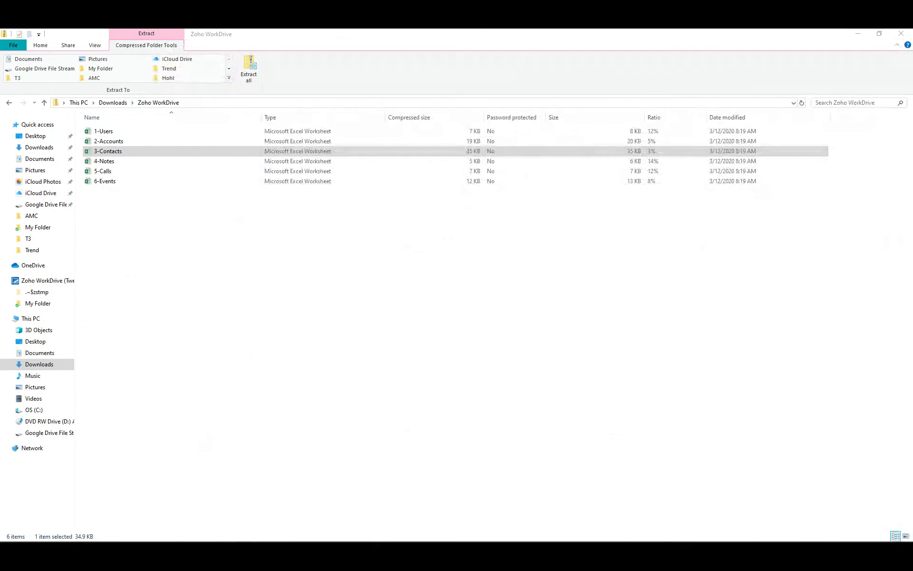
{"action": "double_click", "coordinate": [110, 162]}
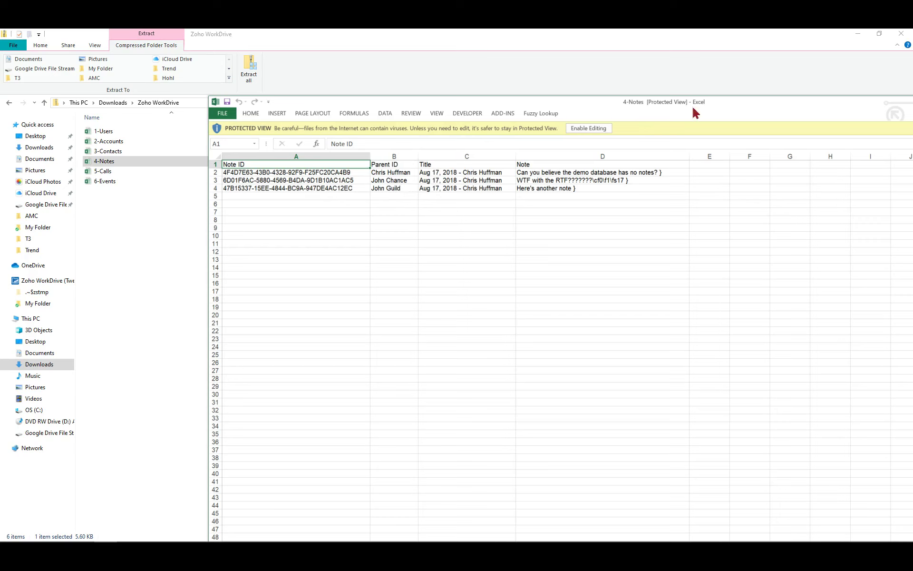
- Drag the 4-Notes Excel window off to the left edge of the screen
{"action": "left_click_drag", "start_coordinate": [723, 106], "coordinate": [0, 71]}
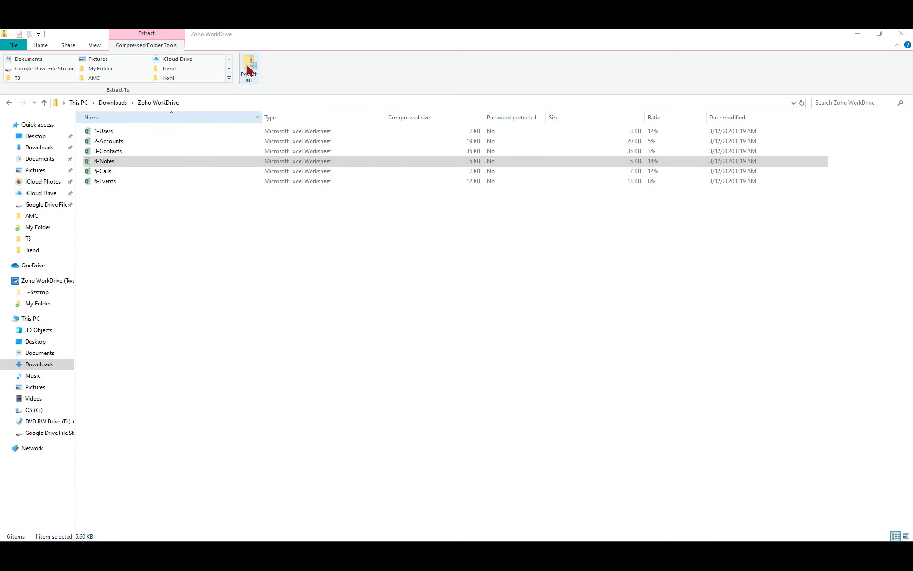
- Extract all six worksheets from the Zoho WorkDrive zip, then minimize both Explorer windows
{"action": "left_click", "coordinate": [247, 69]}
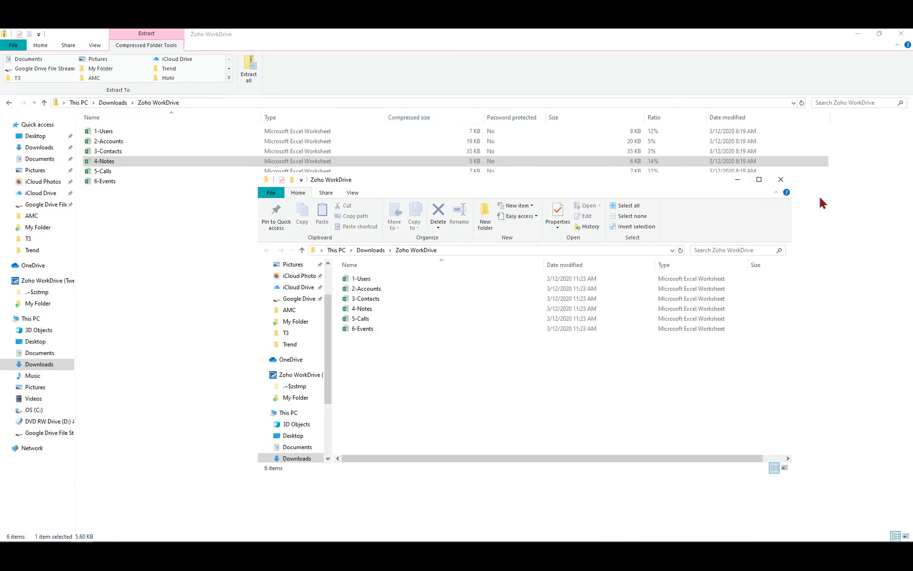
{"action": "left_click", "coordinate": [738, 179]}
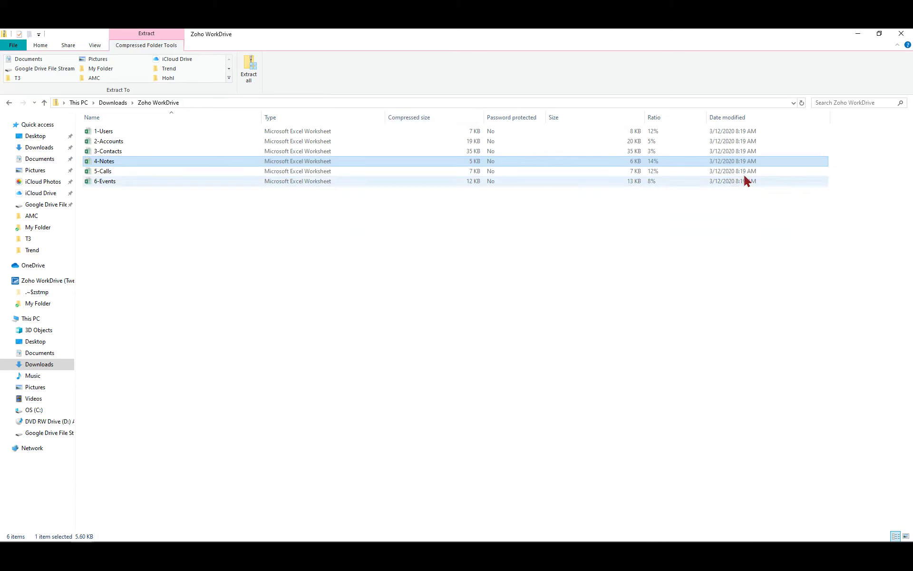
{"action": "left_click", "coordinate": [859, 34]}
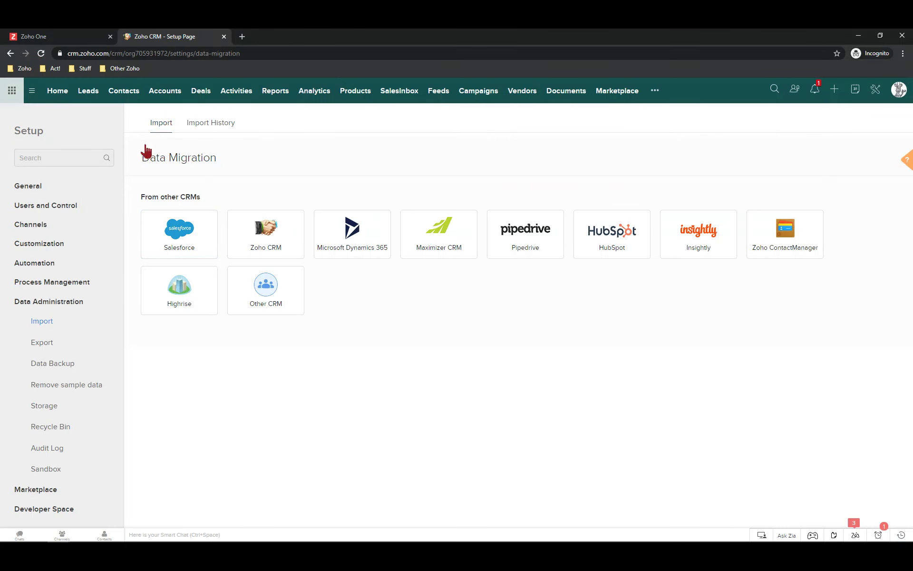
- Pick Zoho CRM as migration source, upload Zoho WorkDrive.zip from Downloads, and open the archive
{"action": "left_click", "coordinate": [265, 239]}
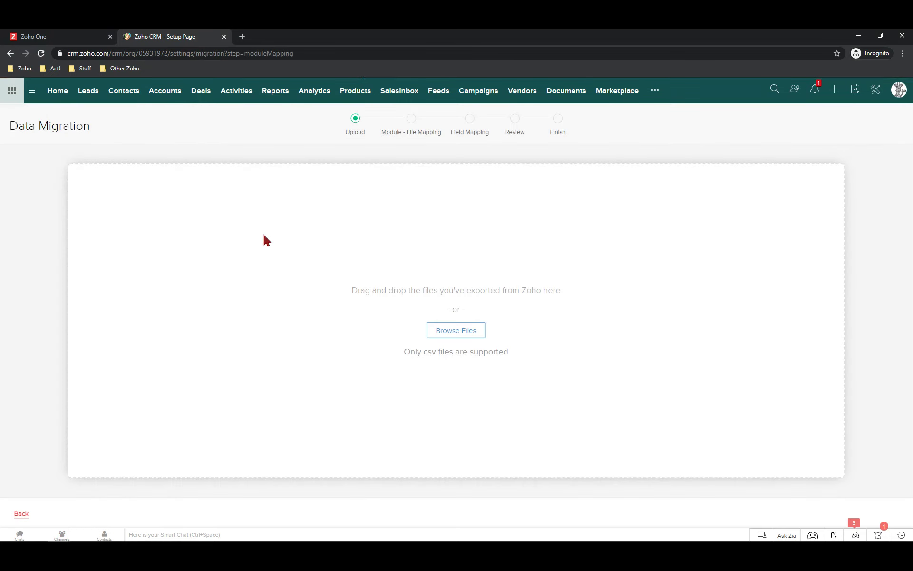
{"action": "left_click", "coordinate": [460, 336]}
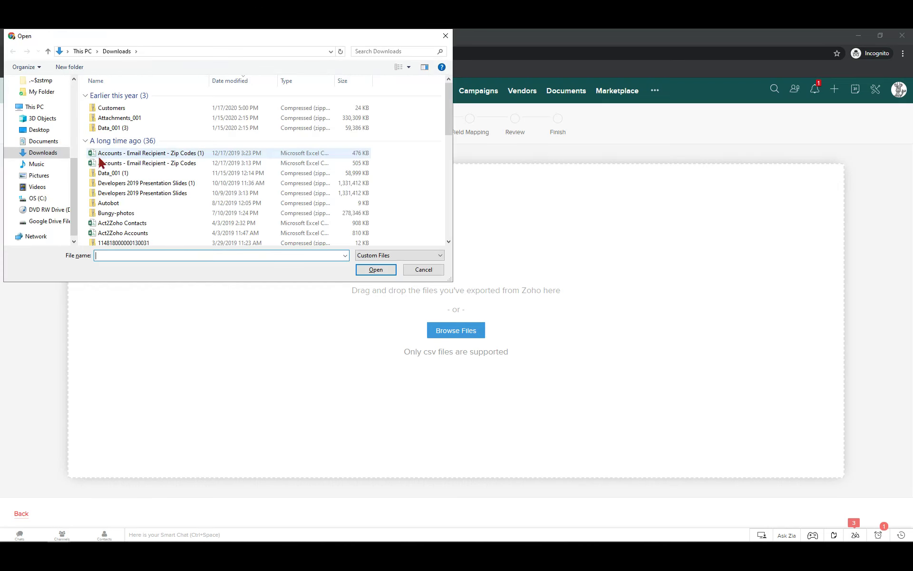
{"action": "double_click", "coordinate": [118, 121]}
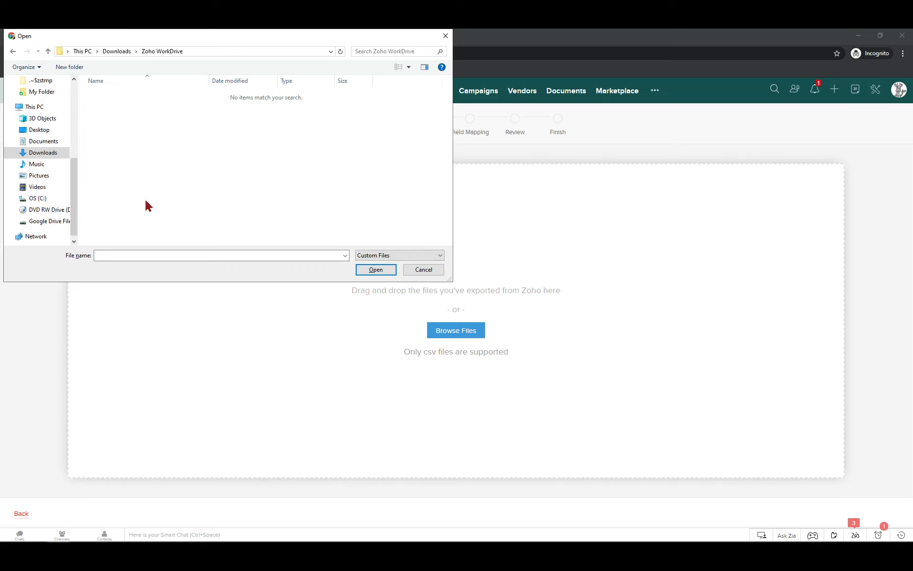
{"action": "left_click", "coordinate": [397, 257]}
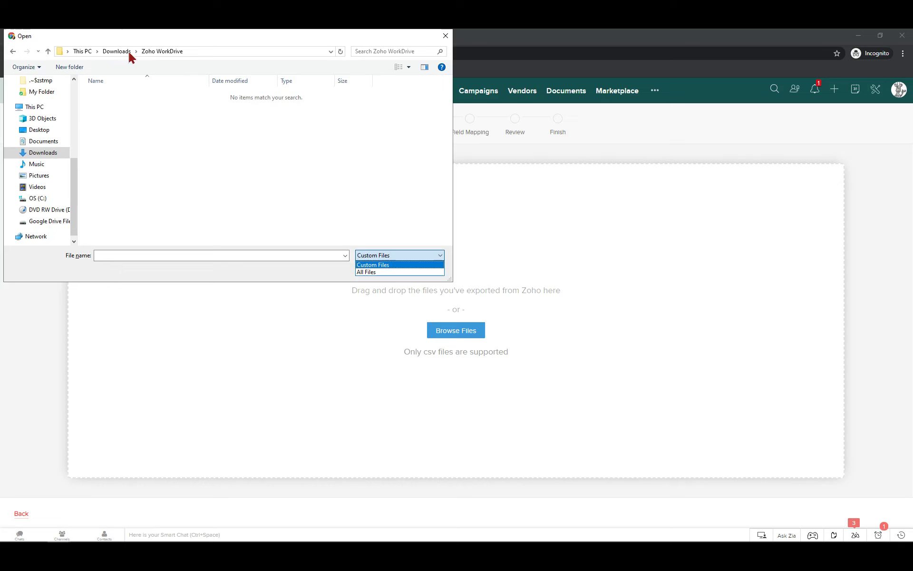
{"action": "left_click", "coordinate": [148, 55]}
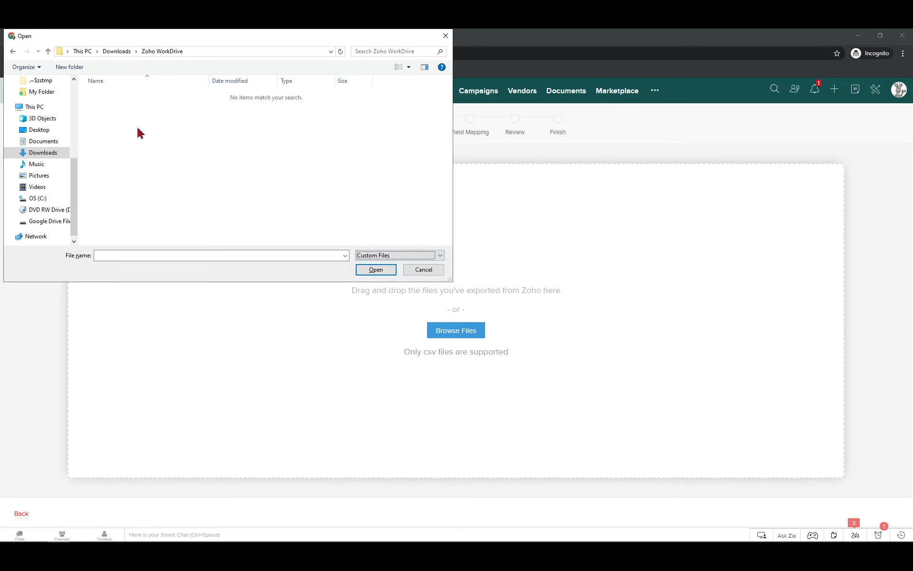
{"action": "left_click", "coordinate": [127, 52]}
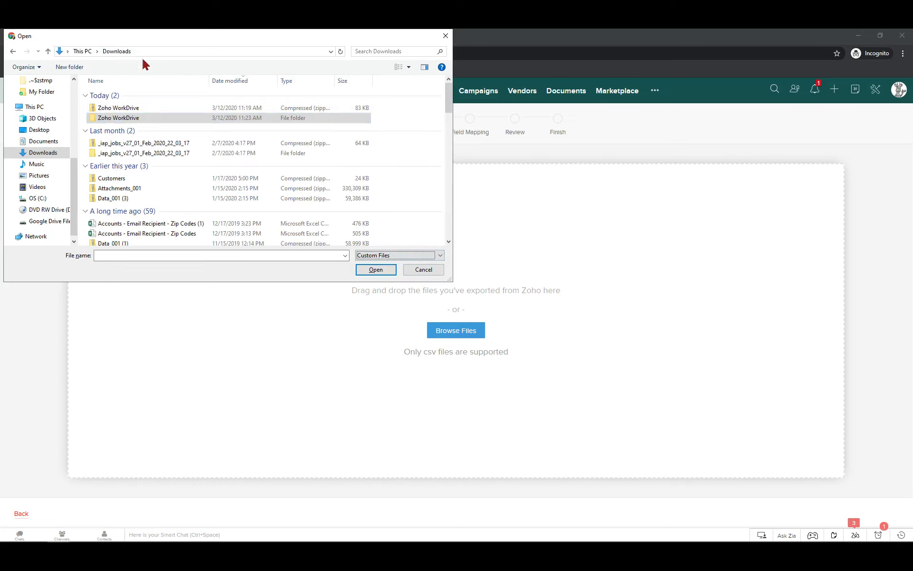
{"action": "double_click", "coordinate": [110, 106]}
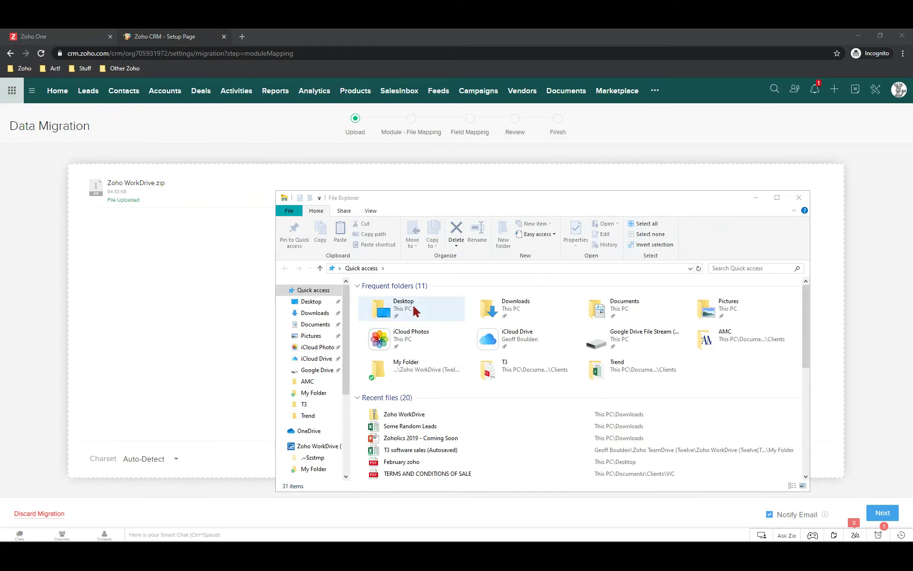
{"action": "double_click", "coordinate": [403, 415]}
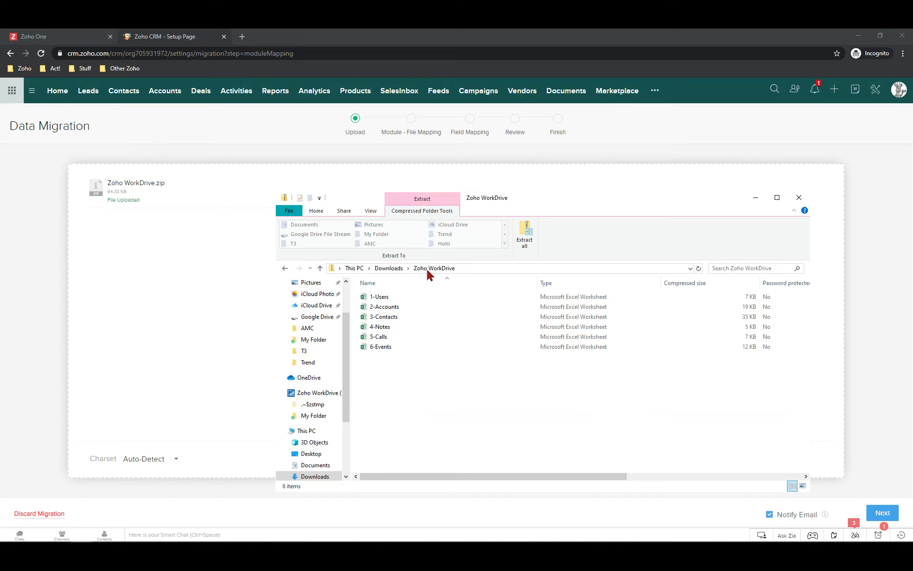
- Re-extract Zoho WorkDrive.zip into the Downloads Zoho WorkDrive folder, replacing existing files, and close both windows
{"action": "left_click", "coordinate": [525, 233]}
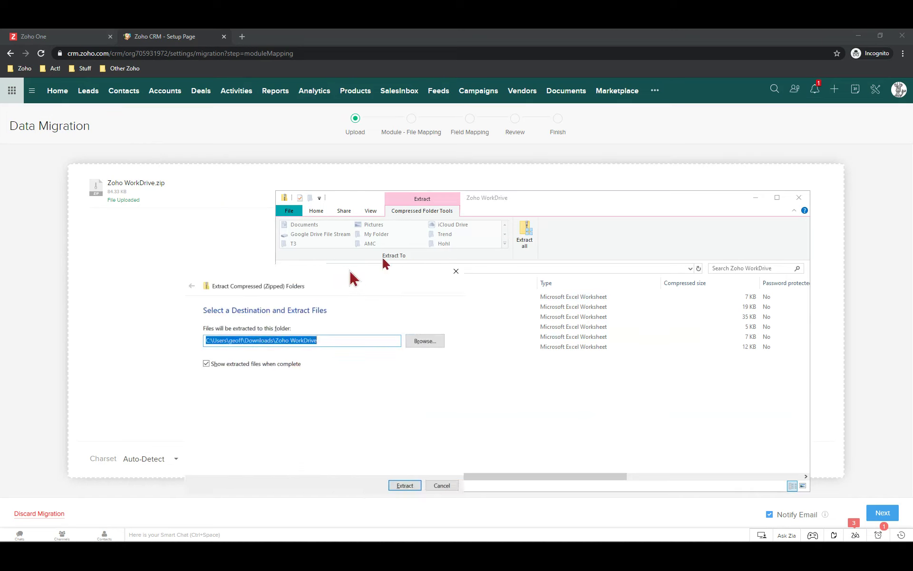
{"action": "left_click", "coordinate": [452, 434]}
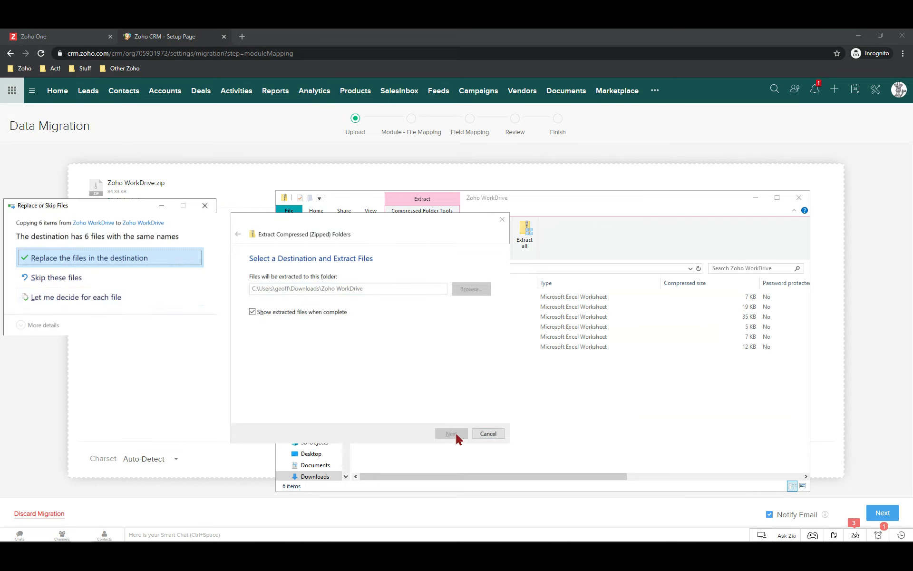
{"action": "left_click", "coordinate": [43, 259]}
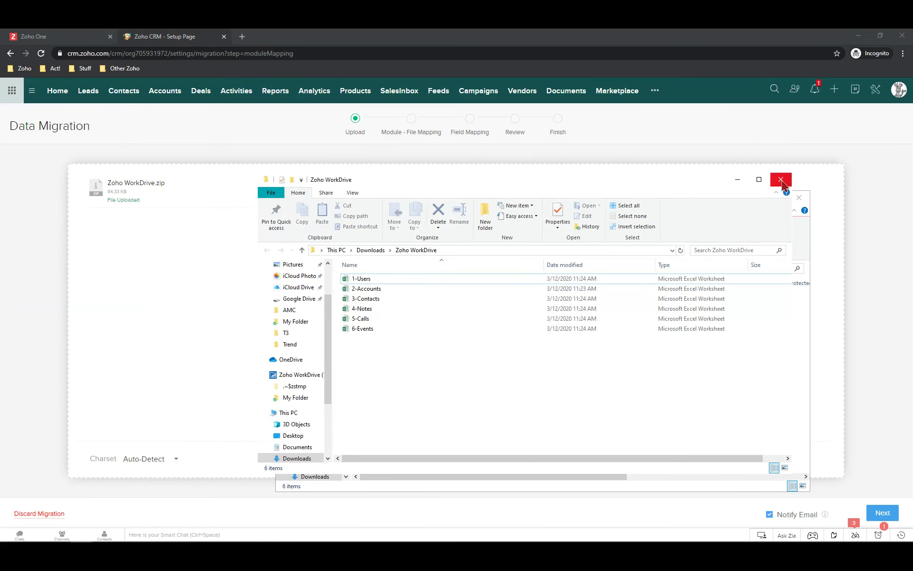
{"action": "left_click", "coordinate": [788, 184]}
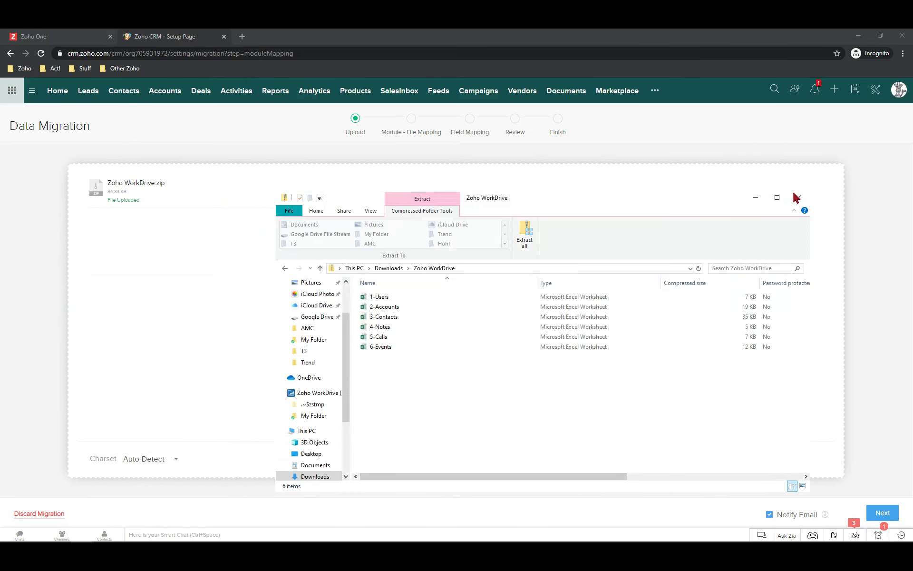
{"action": "left_click", "coordinate": [798, 198]}
- Delete the uploaded Zoho WorkDrive zip from the migration upload step
{"action": "mouse_move", "coordinate": [120, 194]}
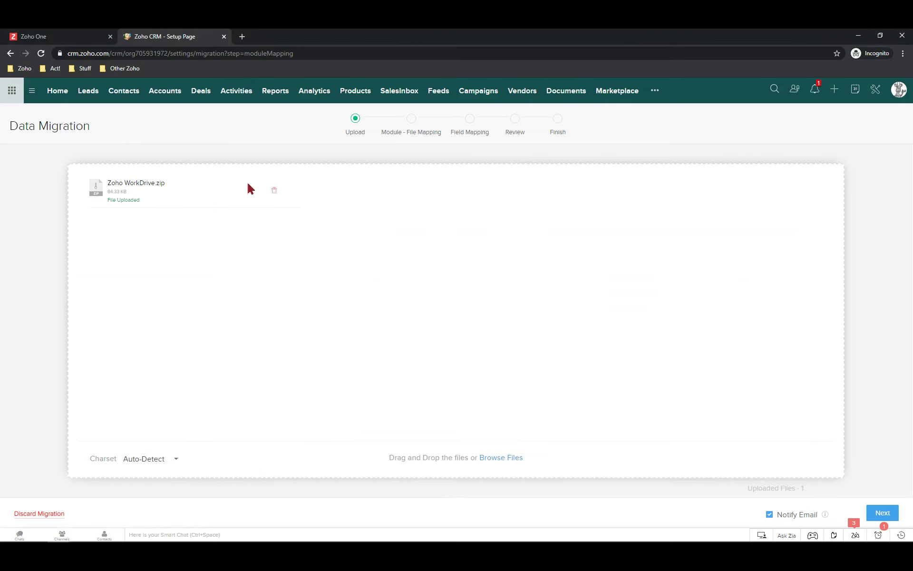
{"action": "left_click", "coordinate": [275, 195]}
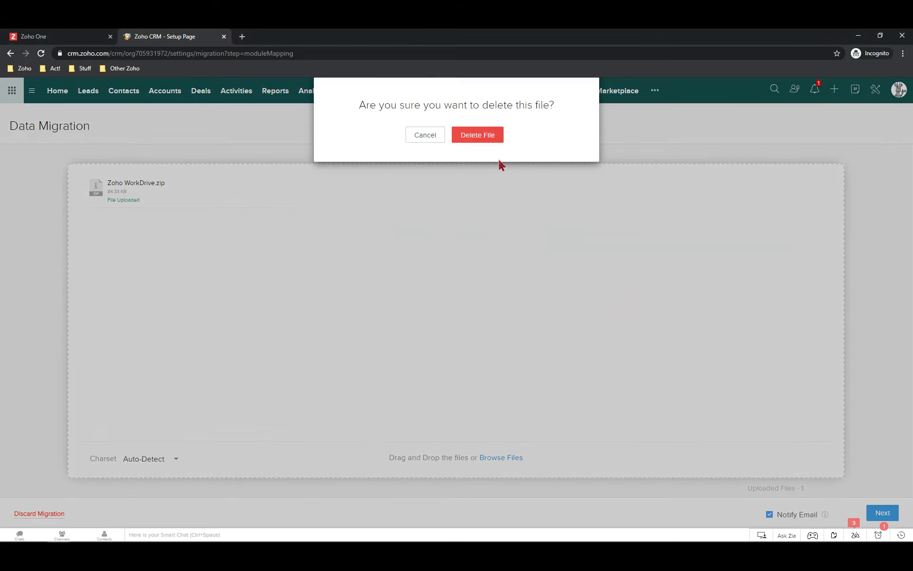
{"action": "left_click", "coordinate": [490, 135]}
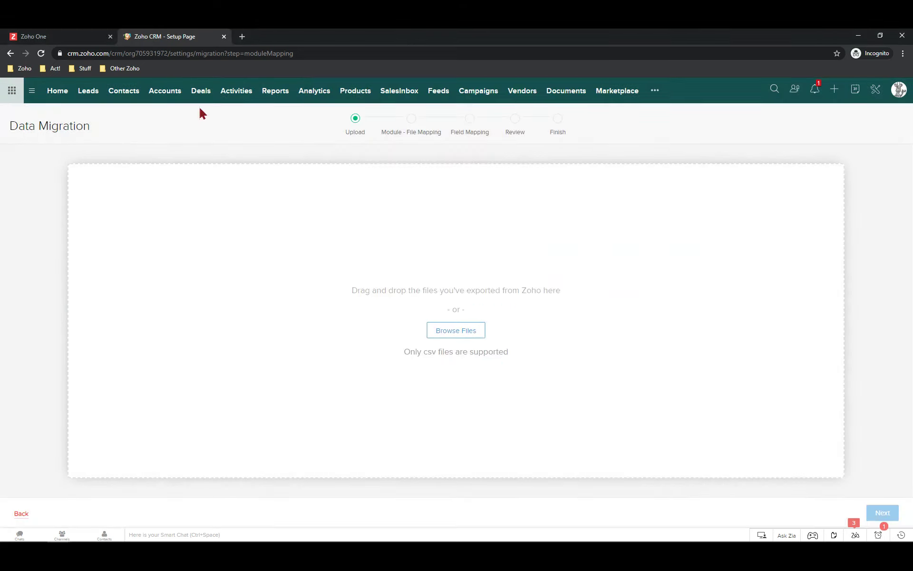
- Browse to the Zoho WorkDrive folder with the file type set to All Files
{"action": "left_click", "coordinate": [465, 336]}
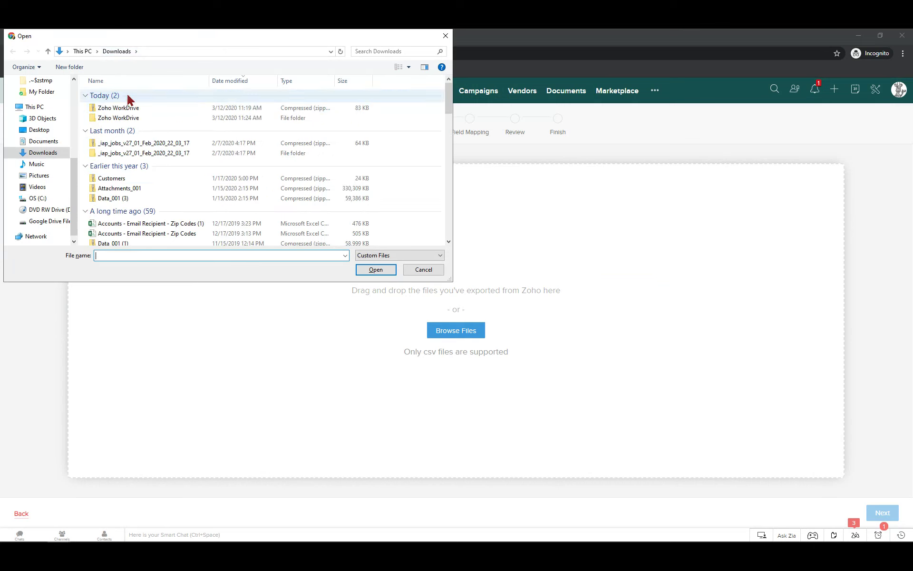
{"action": "left_click", "coordinate": [113, 120]}
{"action": "double_click", "coordinate": [112, 120]}
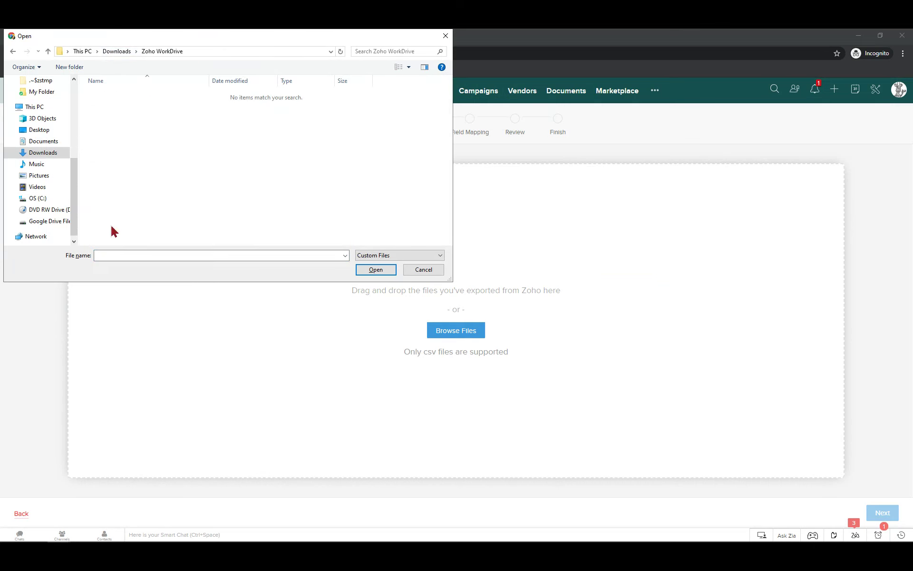
{"action": "left_click", "coordinate": [34, 153]}
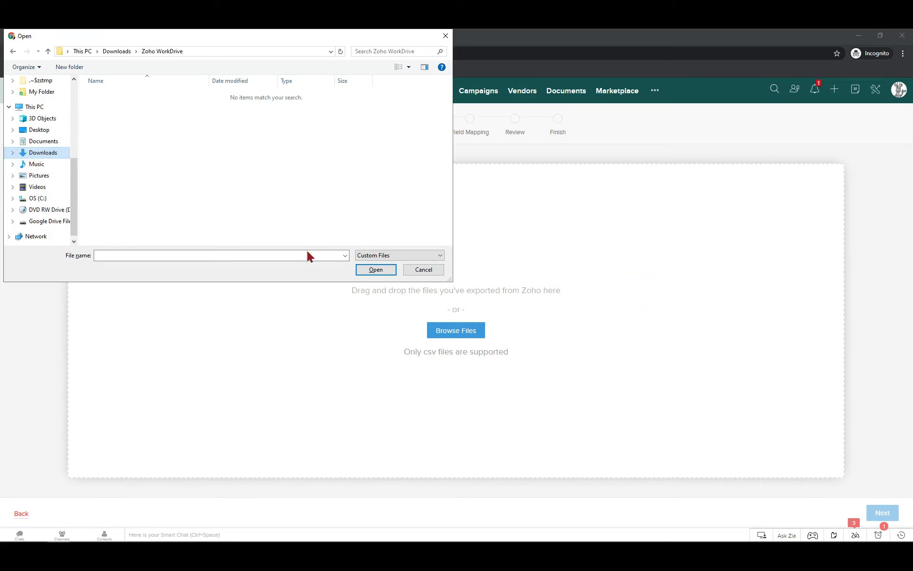
{"action": "left_click", "coordinate": [375, 255]}
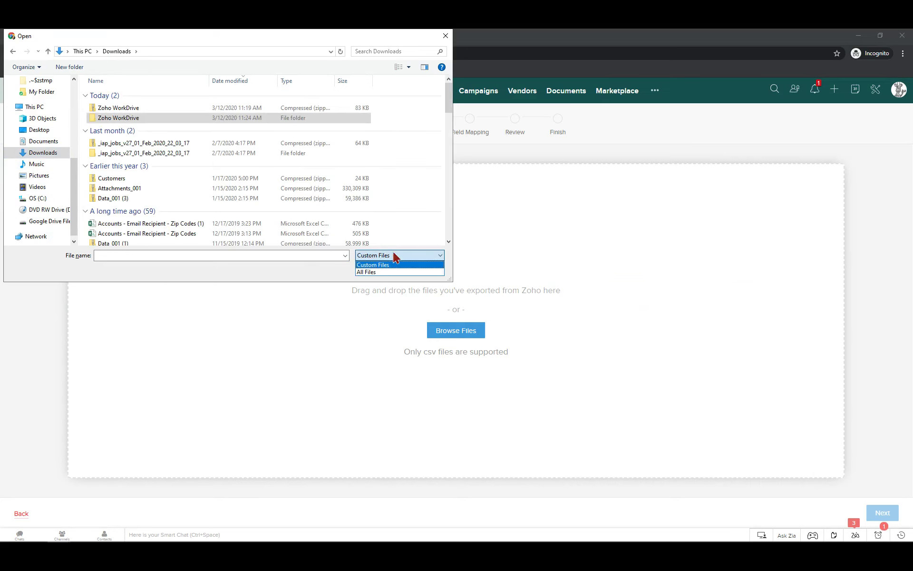
{"action": "left_click", "coordinate": [372, 272]}
{"action": "left_click", "coordinate": [117, 129]}
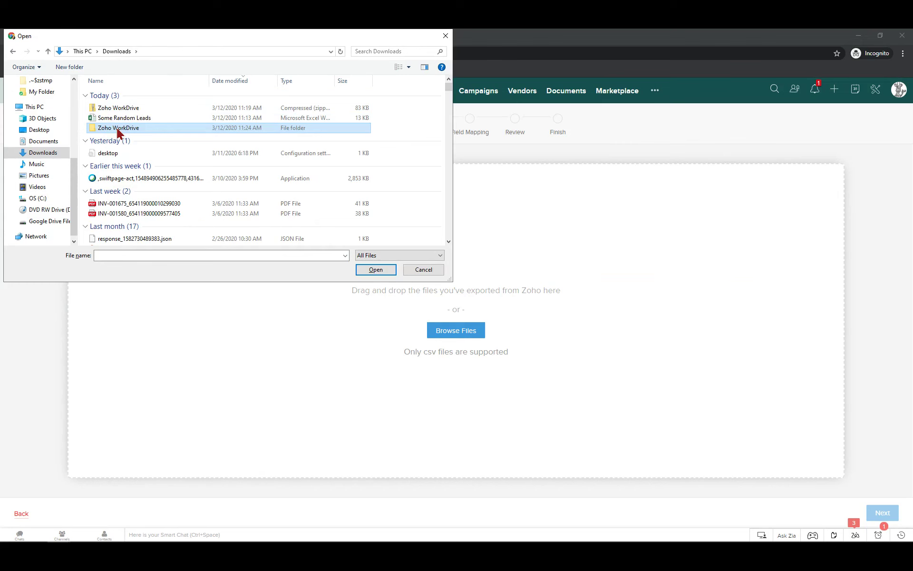
{"action": "double_click", "coordinate": [118, 129]}
- Upload the six worksheets 1-Users to 6-Events.xlsx, which Zoho rejects as unsupported non-CSV files
{"action": "left_click", "coordinate": [108, 95]}
{"action": "left_click", "coordinate": [113, 105], "text": "ctrl"}
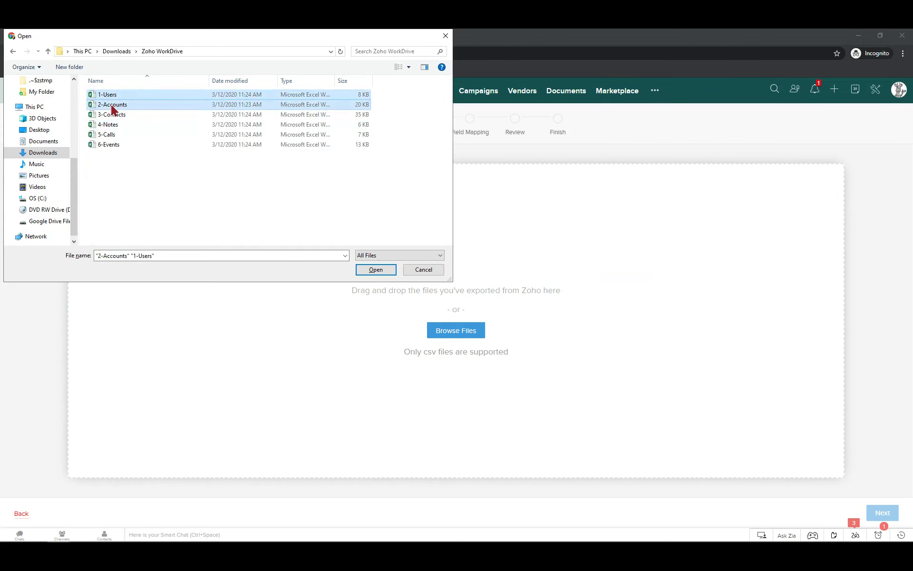
{"action": "left_click", "coordinate": [112, 115], "text": "ctrl"}
{"action": "left_click", "coordinate": [112, 124], "text": "ctrl"}
{"action": "left_click", "coordinate": [110, 134], "text": "ctrl"}
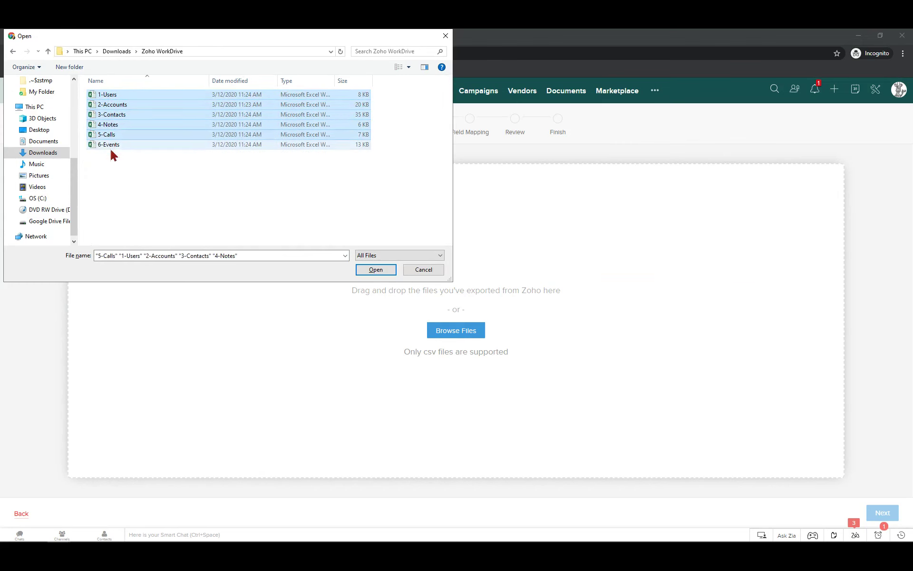
{"action": "left_click", "coordinate": [112, 145], "text": "ctrl"}
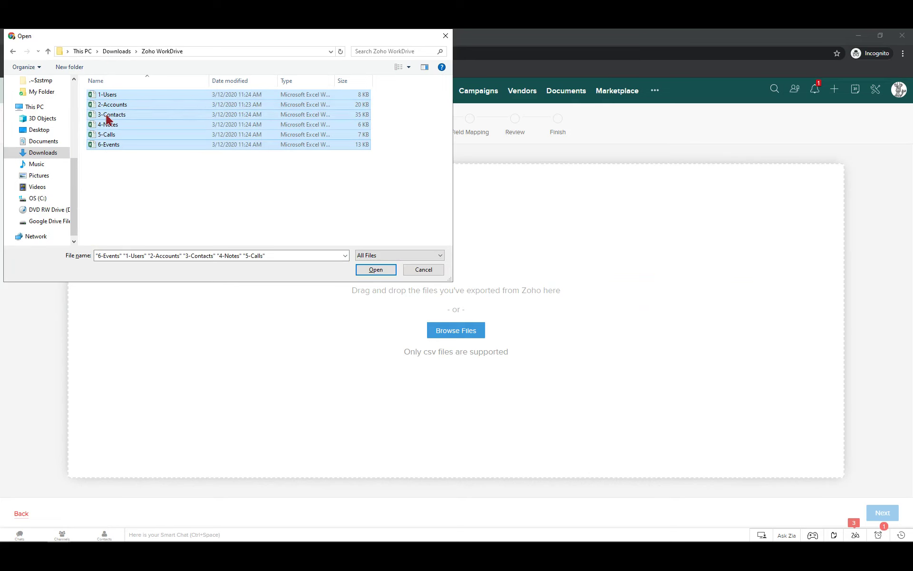
{"action": "left_click", "coordinate": [375, 270]}
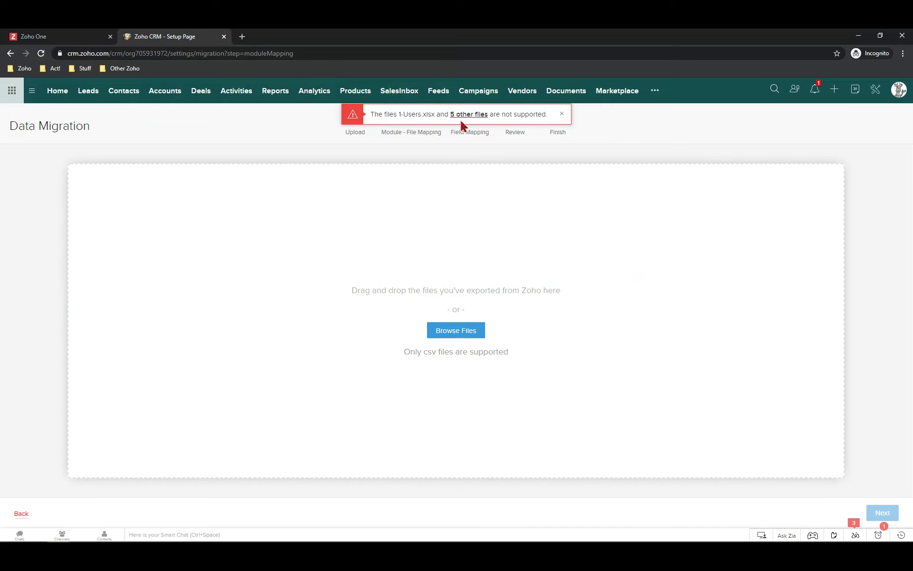
{"action": "mouse_move", "coordinate": [465, 119]}
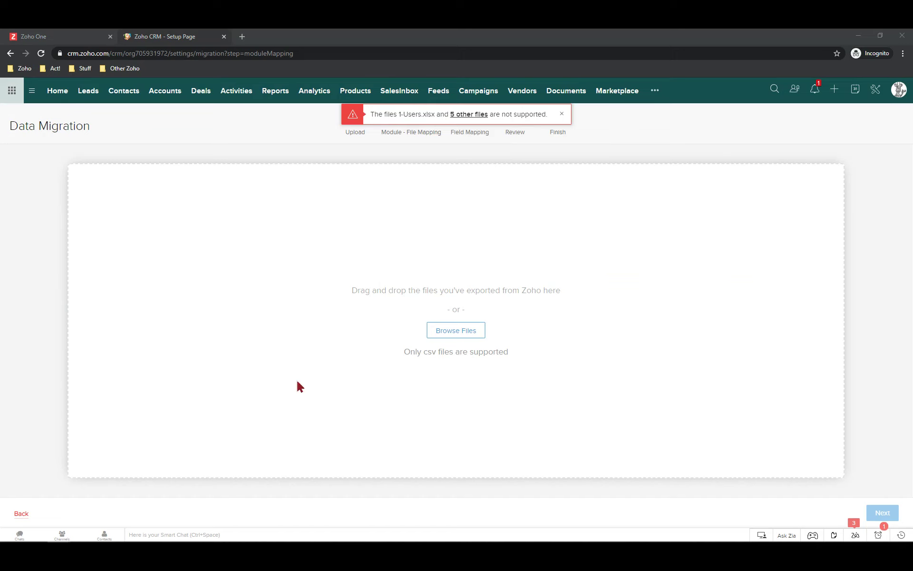
{"action": "left_click", "coordinate": [480, 334]}
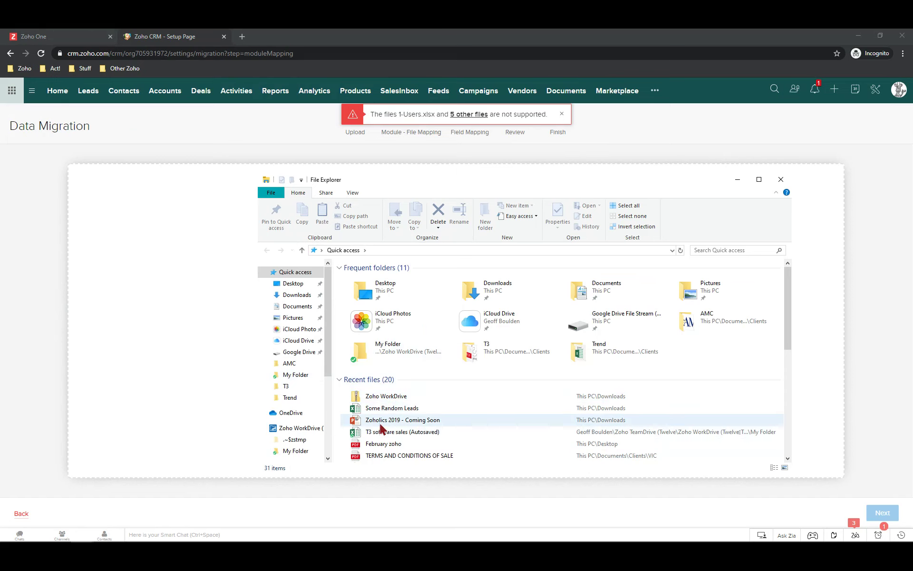
- Select the Downloads tile in File Explorer's Quick access view
{"action": "scroll", "coordinate": [383, 409], "scroll_direction": "down", "scroll_amount": 4}
{"action": "scroll", "coordinate": [393, 414], "scroll_direction": "up", "scroll_amount": 4}
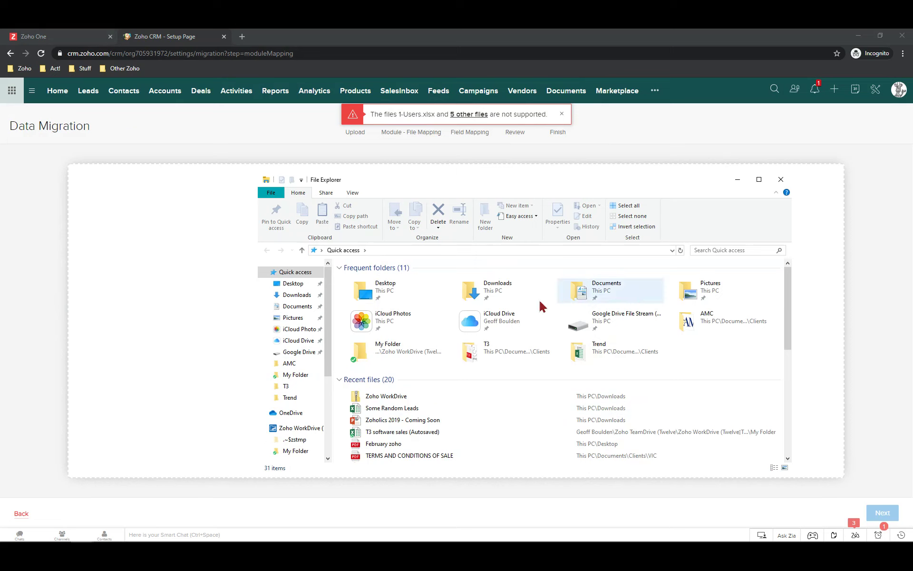
{"action": "left_click", "coordinate": [491, 297]}
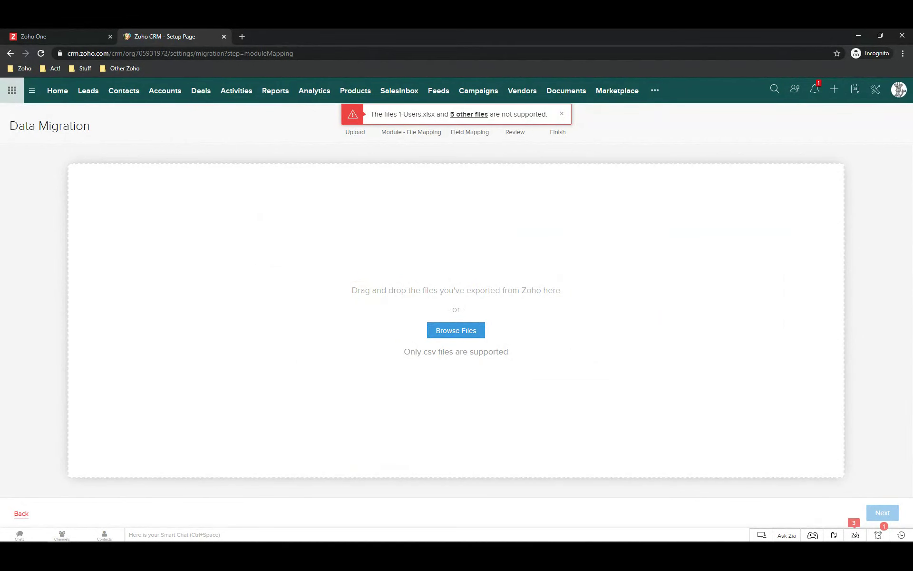
{"action": "left_click", "coordinate": [456, 330]}
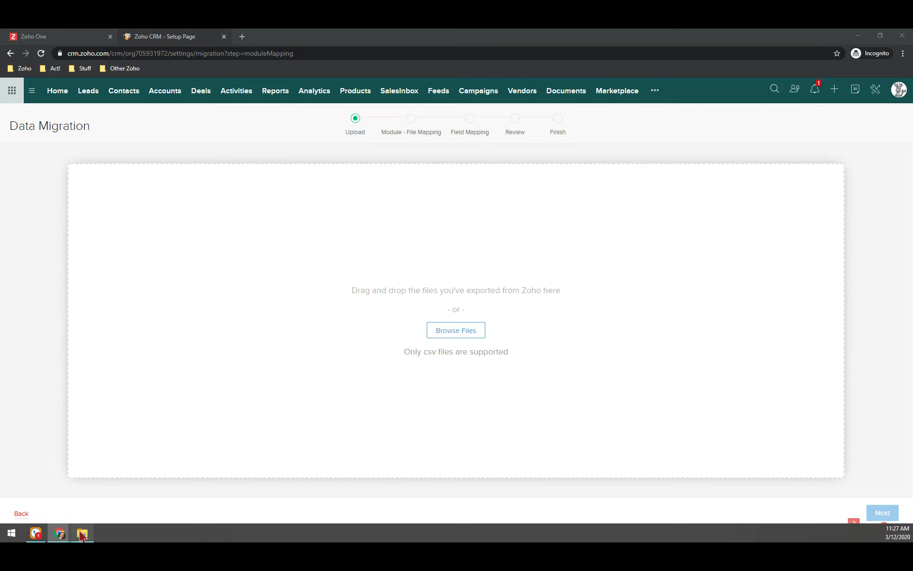
- Open the Zoho WorkDrive (1) zip in Downloads and extract all its CSV files
{"action": "left_click", "coordinate": [82, 535]}
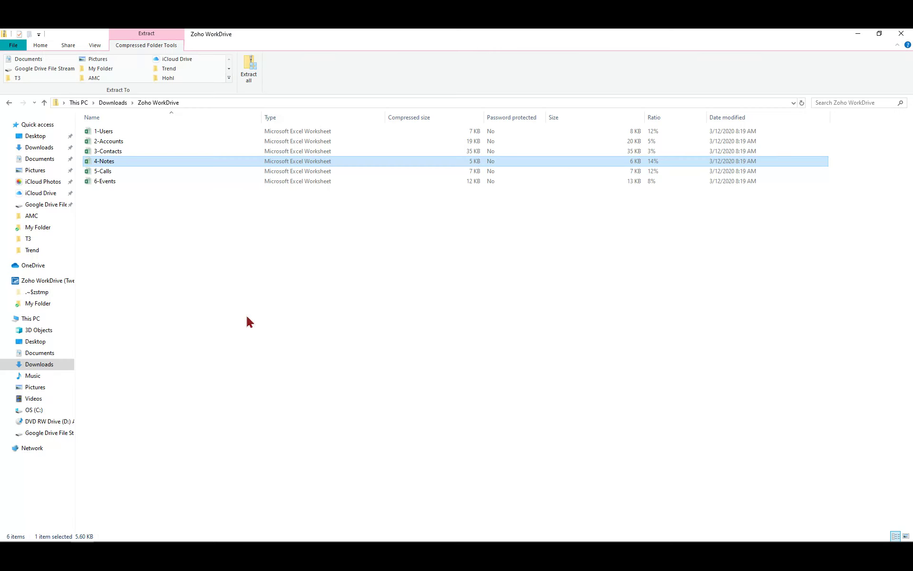
{"action": "left_click", "coordinate": [123, 104]}
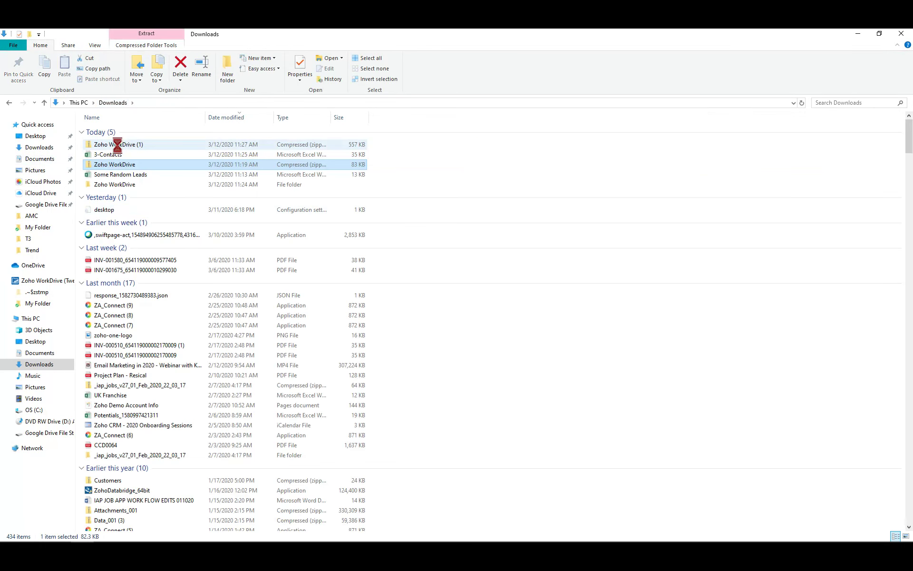
{"action": "double_click", "coordinate": [118, 149]}
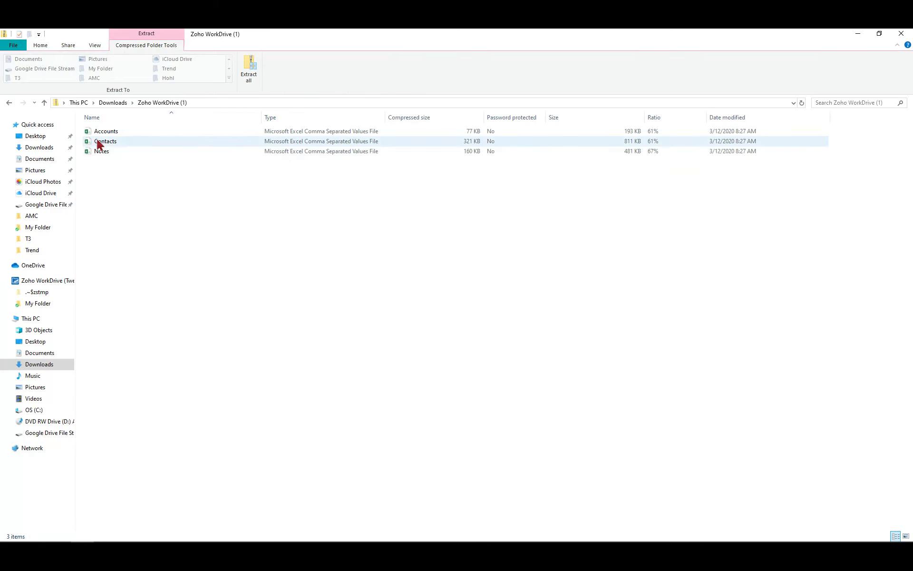
{"action": "left_click", "coordinate": [249, 69]}
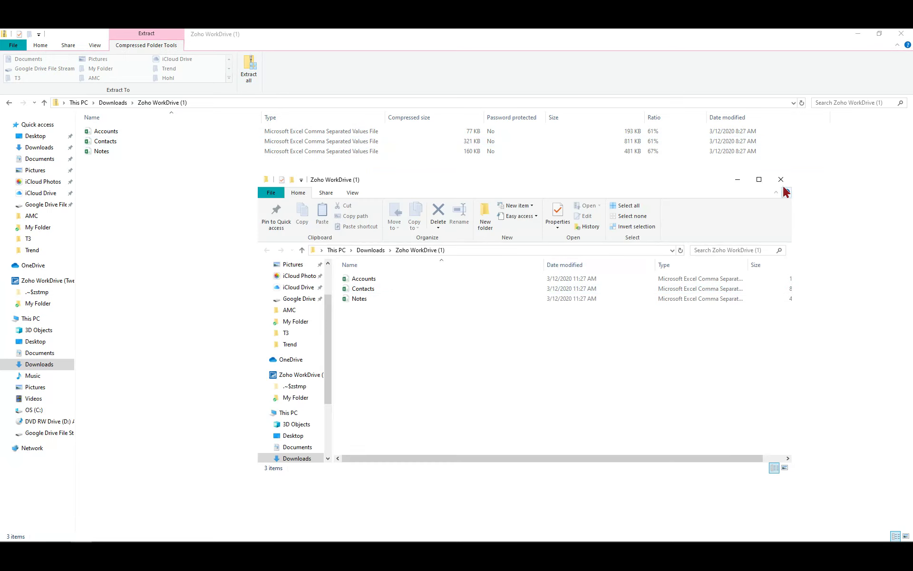
- Move aside and close the extracted-files window to reveal the migration upload page
{"action": "left_click", "coordinate": [858, 33]}
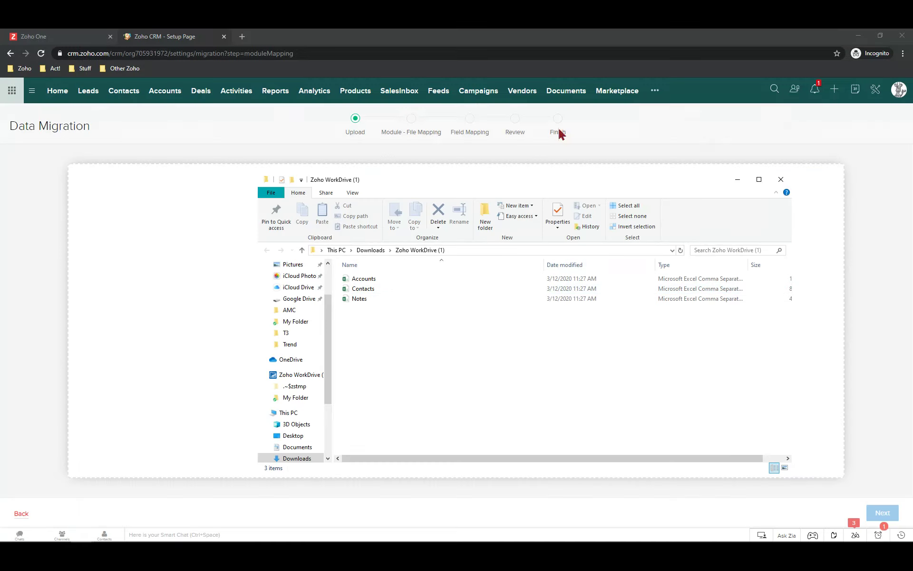
{"action": "left_click_drag", "start_coordinate": [538, 181], "coordinate": [360, 159]}
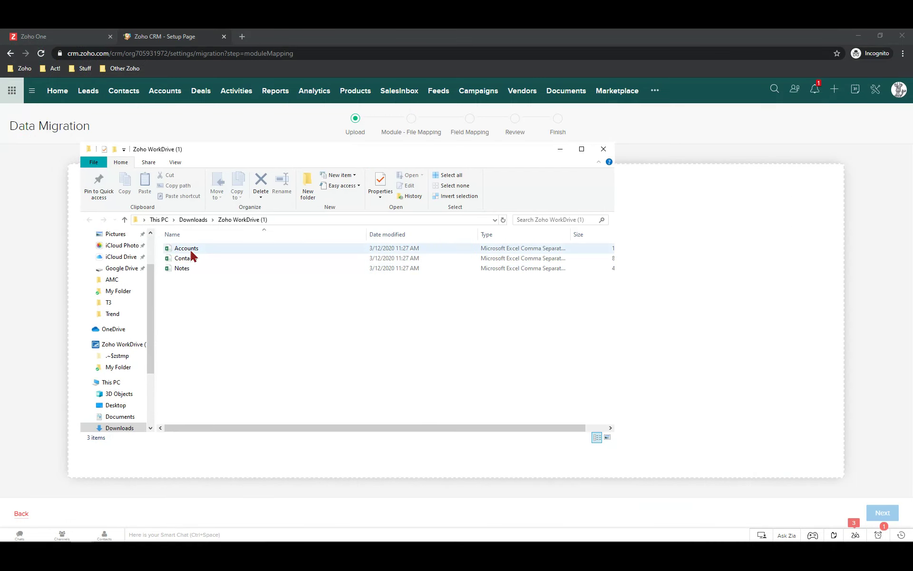
{"action": "left_click_drag", "start_coordinate": [191, 252], "coordinate": [183, 272]}
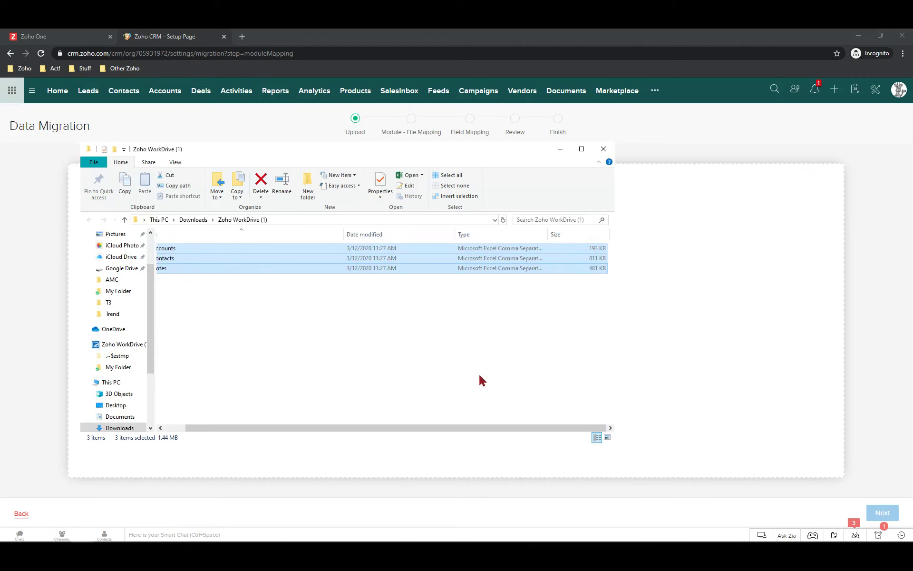
{"action": "left_click", "coordinate": [604, 149]}
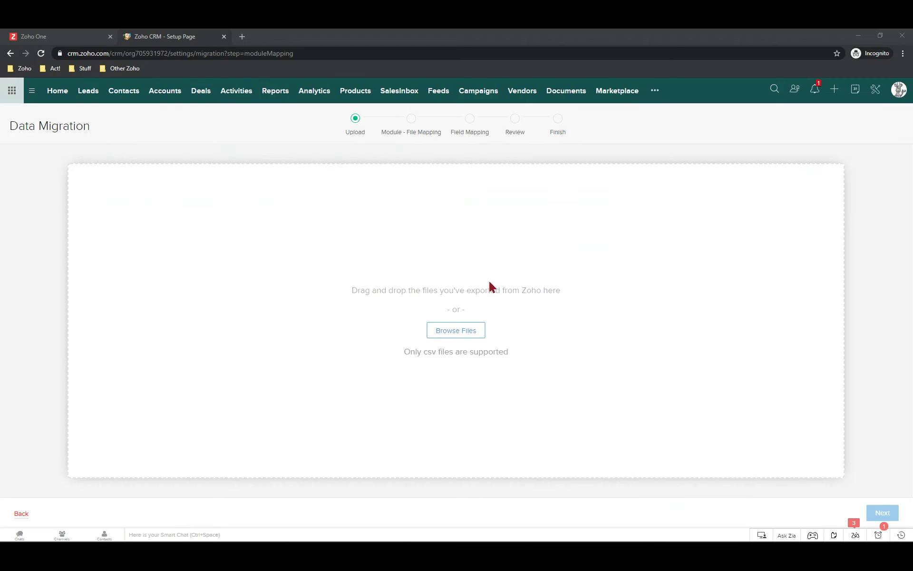
- Upload Accounts.csv, Contacts.csv and Notes.csv from Downloads > Zoho WorkDrive (1)
{"action": "left_click", "coordinate": [458, 330]}
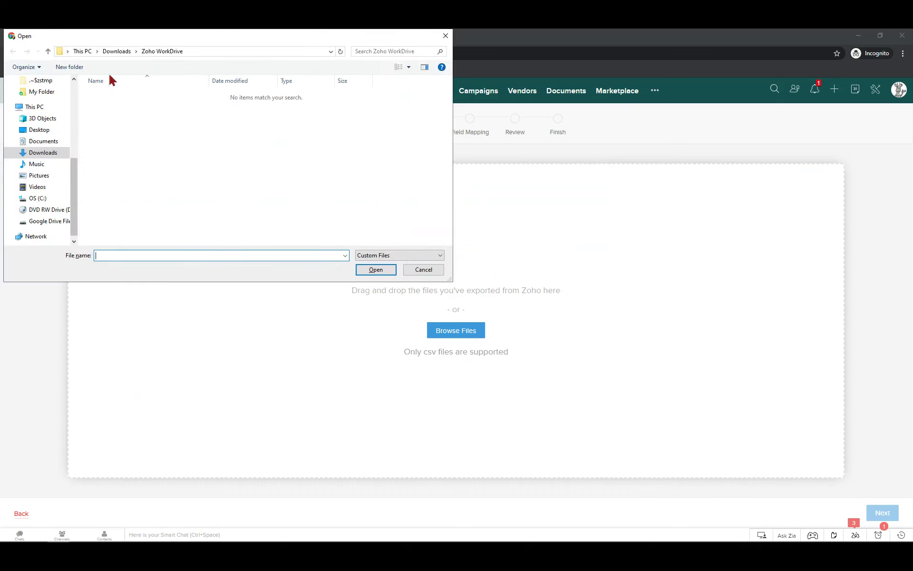
{"action": "left_click", "coordinate": [43, 153]}
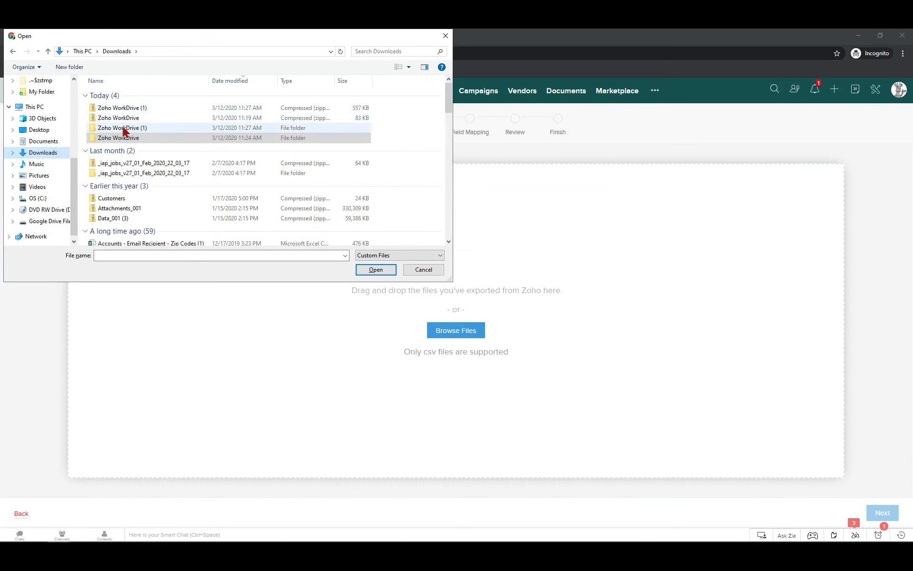
{"action": "double_click", "coordinate": [123, 128]}
{"action": "left_click", "coordinate": [108, 95]}
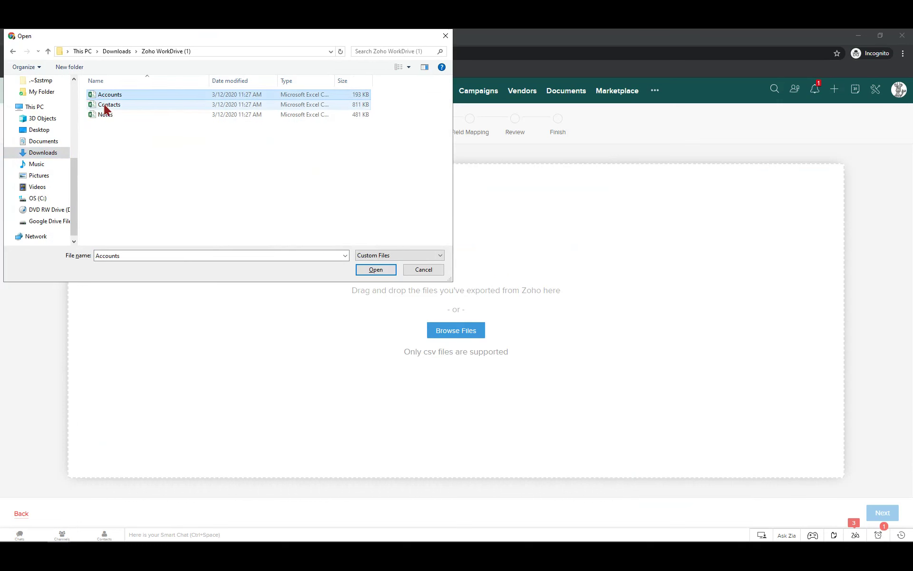
{"action": "left_click", "coordinate": [107, 106], "text": "ctrl"}
{"action": "left_click", "coordinate": [107, 115], "text": "ctrl"}
{"action": "left_click", "coordinate": [376, 269]}
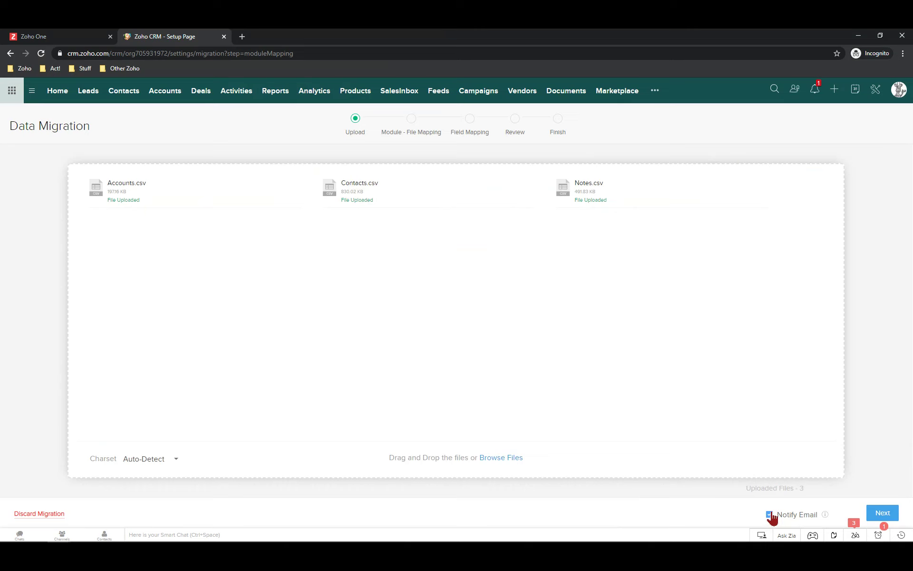
- Untick Notify Email and continue to the Module - File Mapping step
{"action": "left_click", "coordinate": [770, 514]}
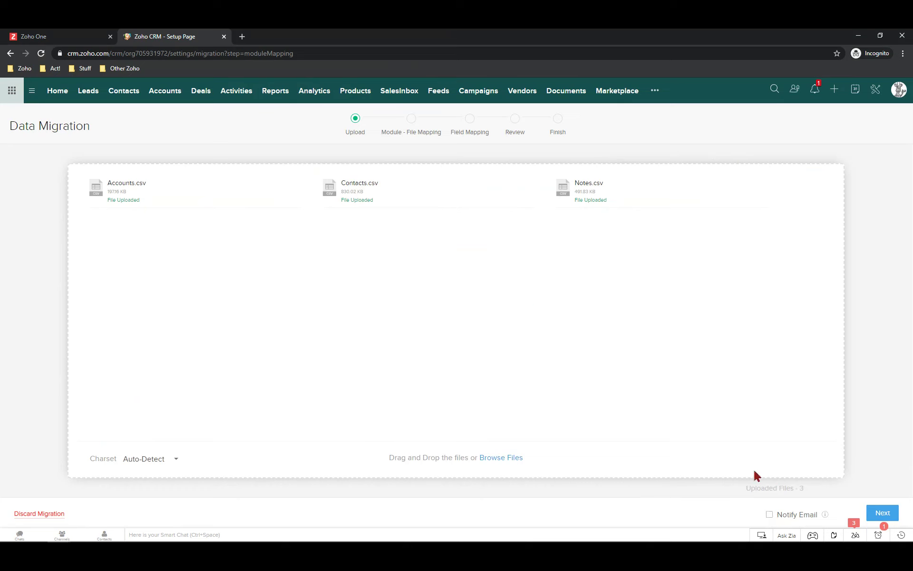
{"action": "left_click", "coordinate": [883, 513]}
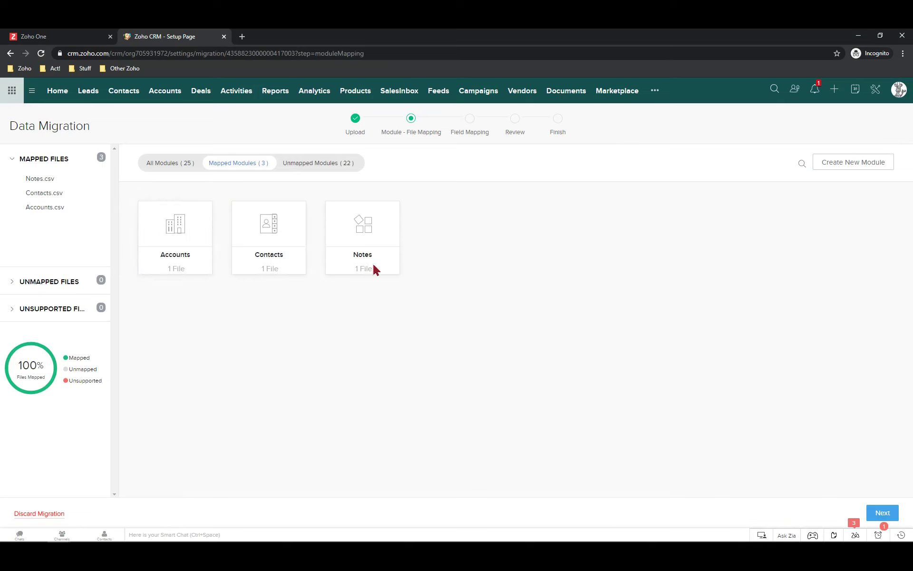
- Check the Unmapped Files list and all 25 modules, then continue to Accounts field mapping
{"action": "left_click", "coordinate": [53, 282]}
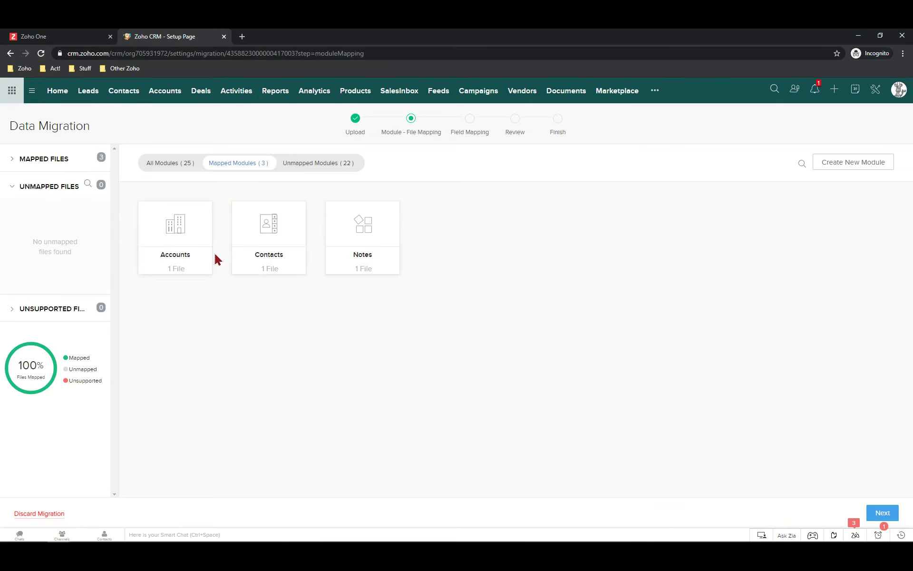
{"action": "left_click", "coordinate": [173, 167]}
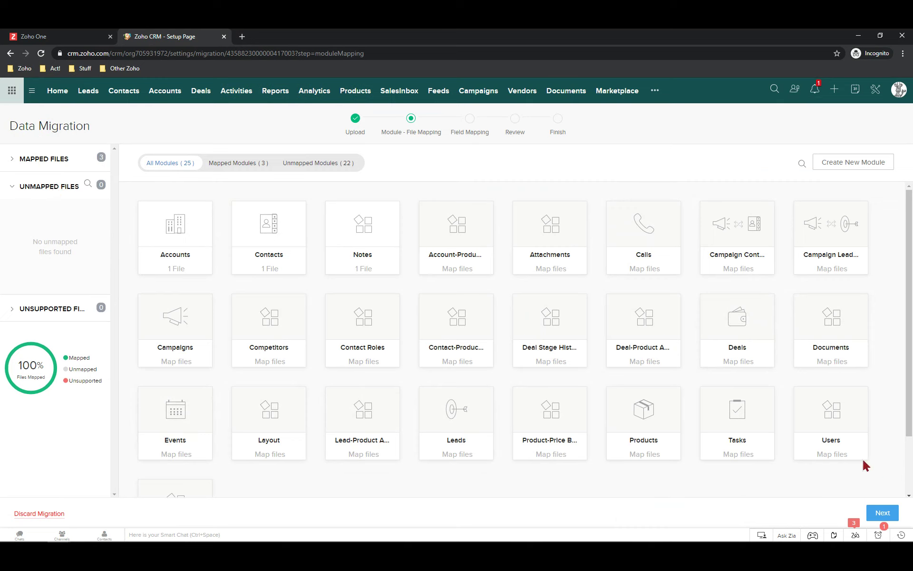
{"action": "left_click", "coordinate": [882, 516]}
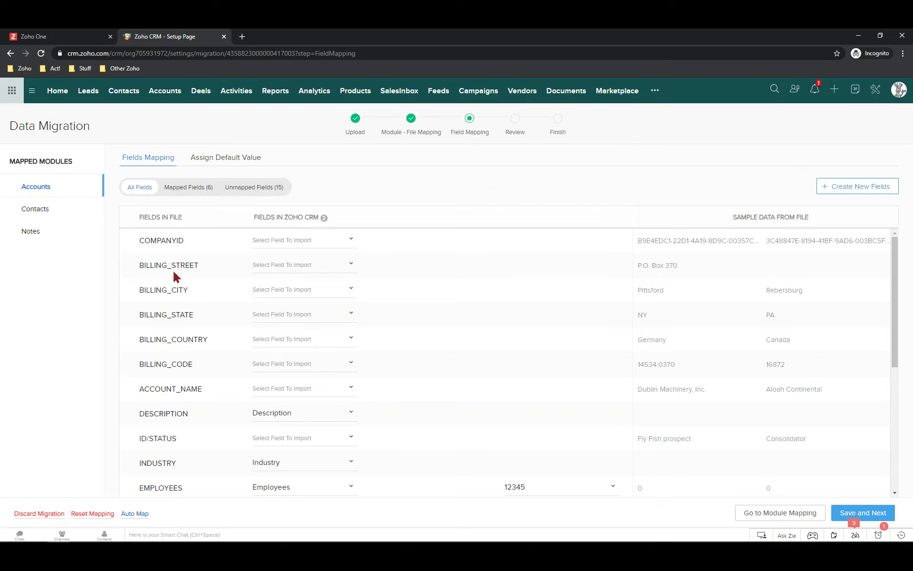
- Map COMPANYID to Account ID and BILLING_STREET, BILLING_CITY, BILLING_STATE to their Billing fields
{"action": "left_click", "coordinate": [301, 239]}
{"action": "left_click", "coordinate": [285, 270]}
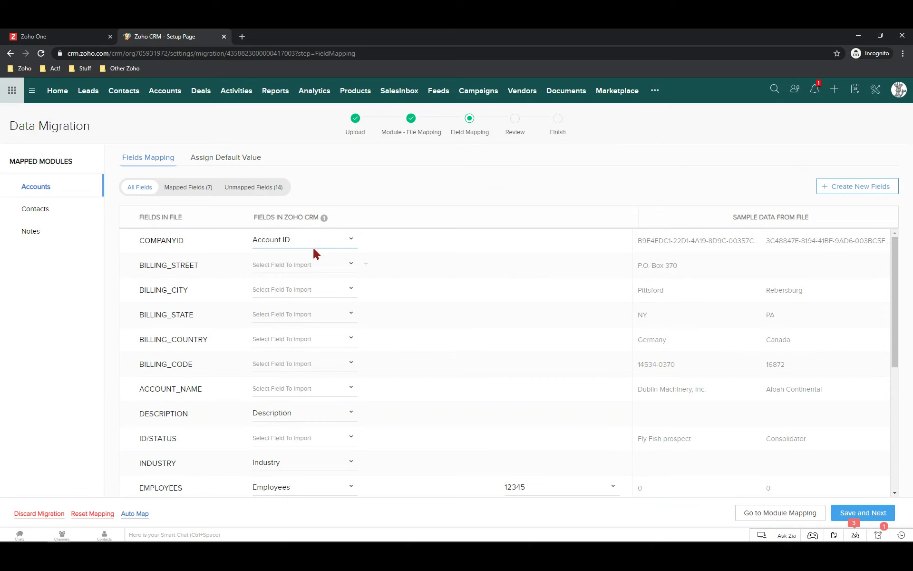
{"action": "left_click", "coordinate": [287, 265]}
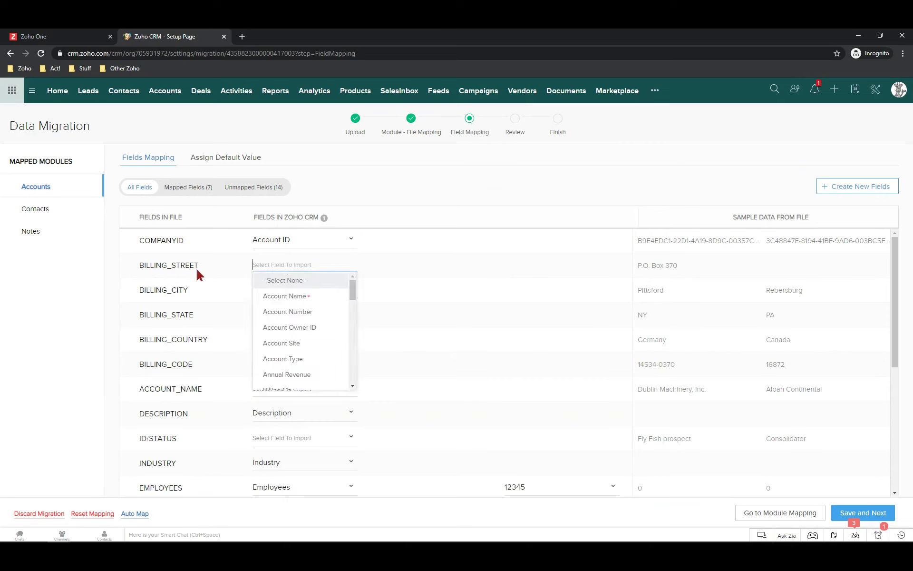
{"action": "scroll", "coordinate": [326, 350], "scroll_direction": "down", "scroll_amount": 3}
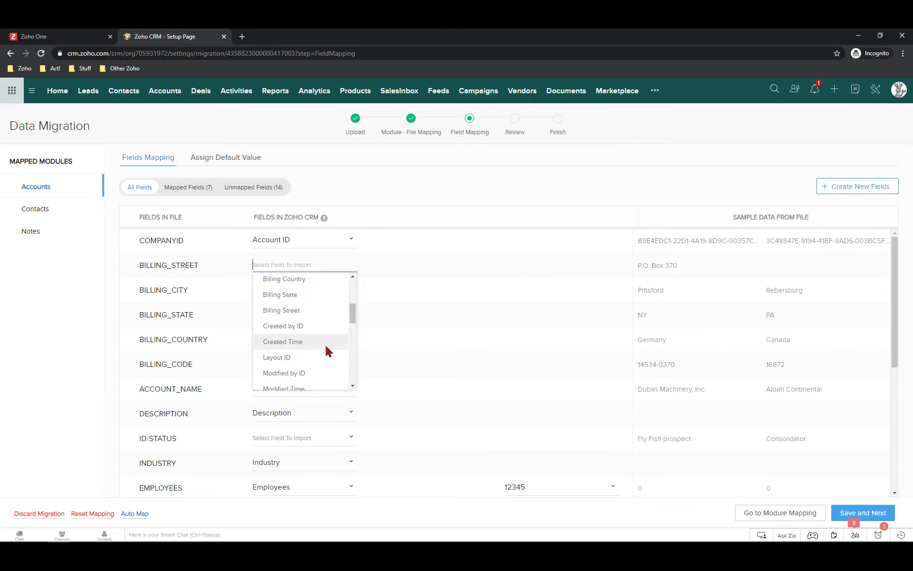
{"action": "left_click", "coordinate": [299, 311]}
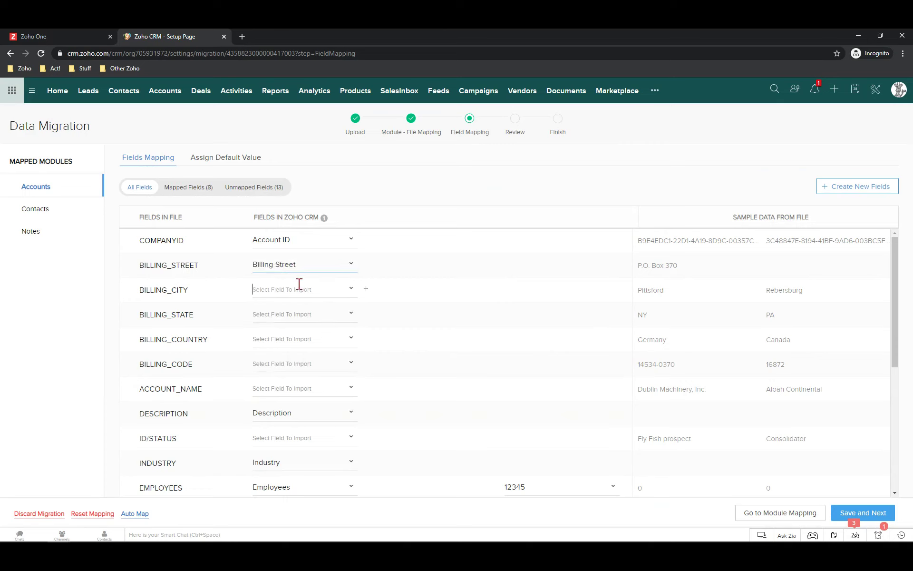
{"action": "left_click", "coordinate": [299, 284]}
{"action": "scroll", "coordinate": [309, 369], "scroll_direction": "down", "scroll_amount": 2}
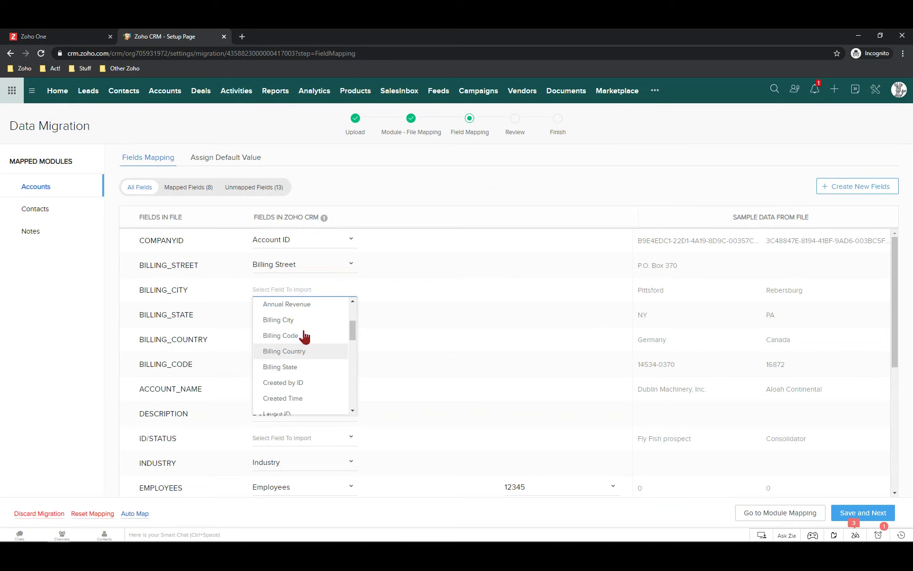
{"action": "left_click", "coordinate": [300, 320]}
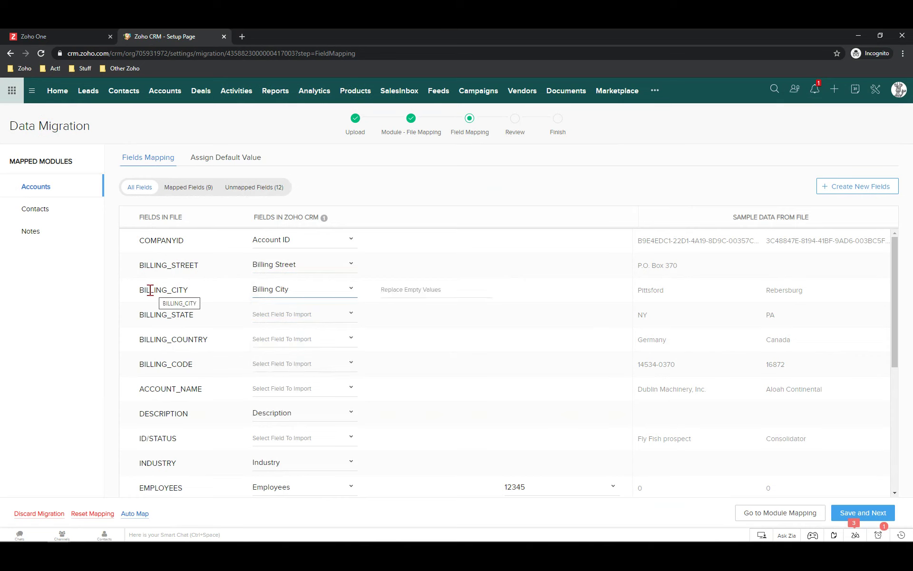
{"action": "left_click", "coordinate": [294, 310]}
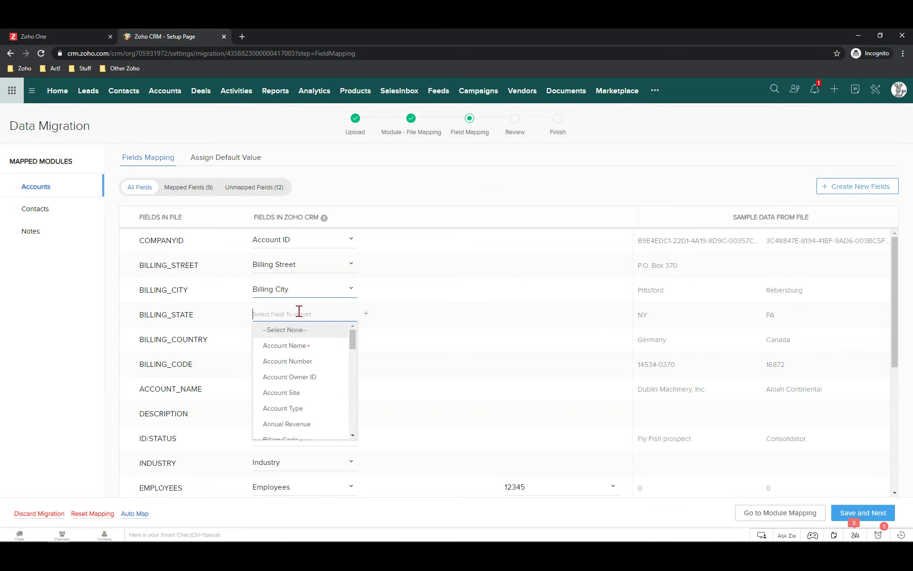
{"action": "scroll", "coordinate": [324, 373], "scroll_direction": "down", "scroll_amount": 3}
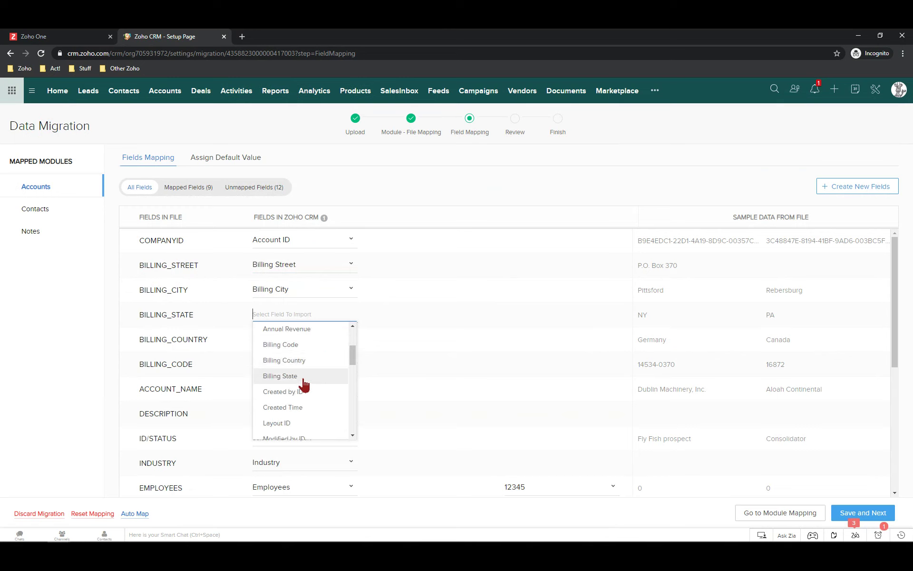
{"action": "left_click", "coordinate": [330, 377]}
- Map BILLING_COUNTRY, BILLING_CODE and ACCOUNT_NAME to matching fields, leaving ID/STATUS unmapped
{"action": "left_click", "coordinate": [262, 339]}
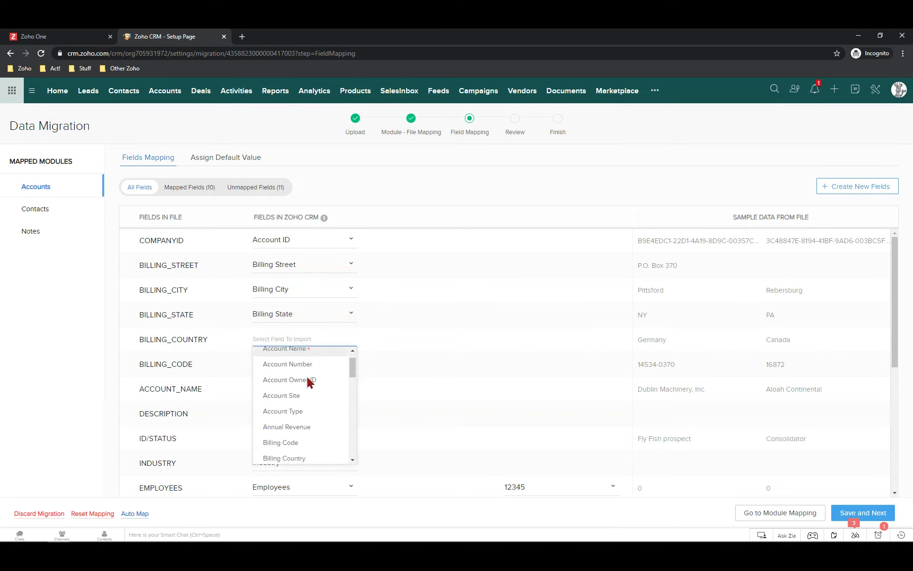
{"action": "scroll", "coordinate": [307, 383], "scroll_direction": "down", "scroll_amount": 2}
{"action": "left_click", "coordinate": [302, 385]}
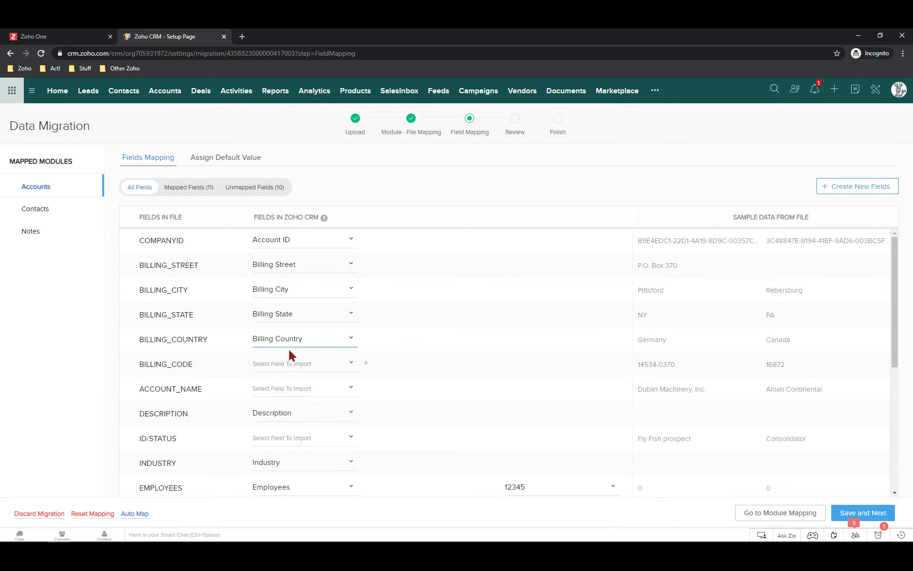
{"action": "left_click", "coordinate": [293, 360]}
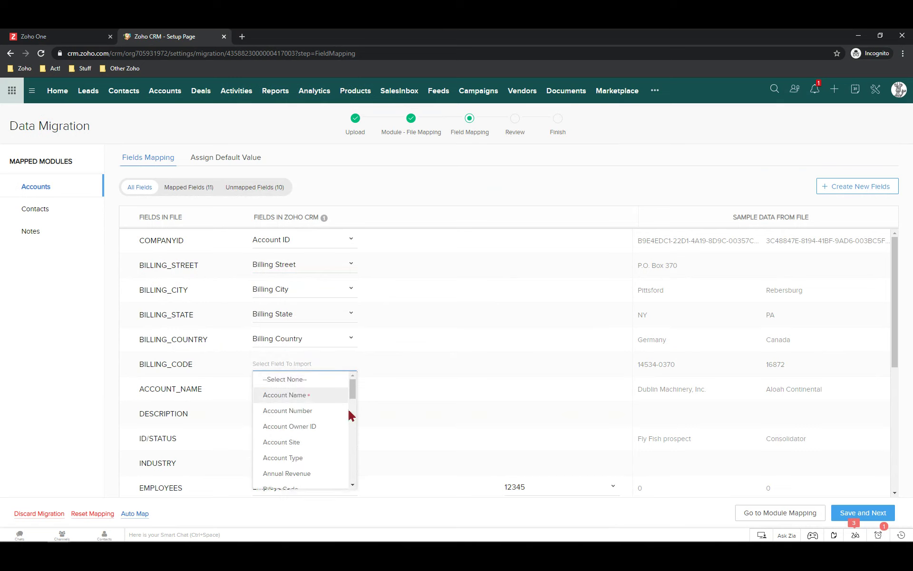
{"action": "scroll", "coordinate": [333, 418], "scroll_direction": "down", "scroll_amount": 3}
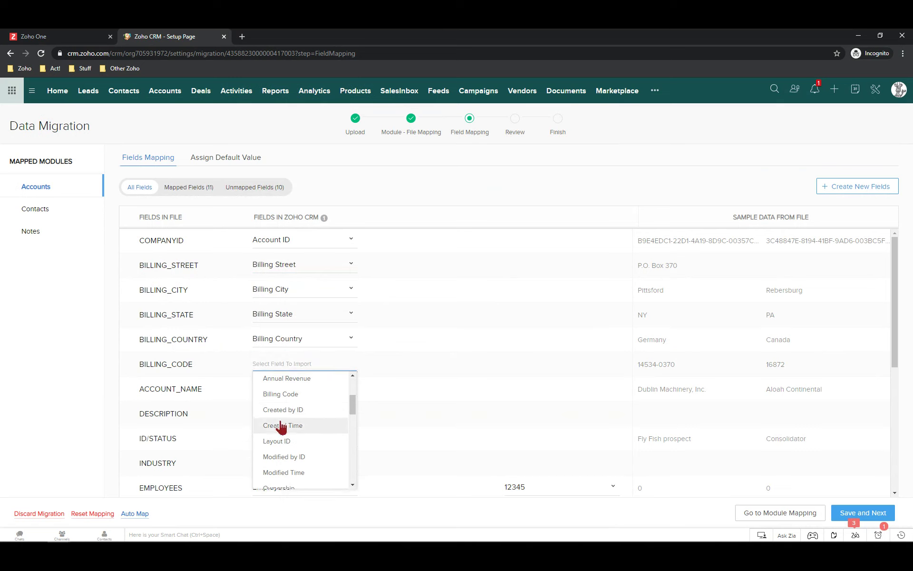
{"action": "left_click", "coordinate": [286, 392]}
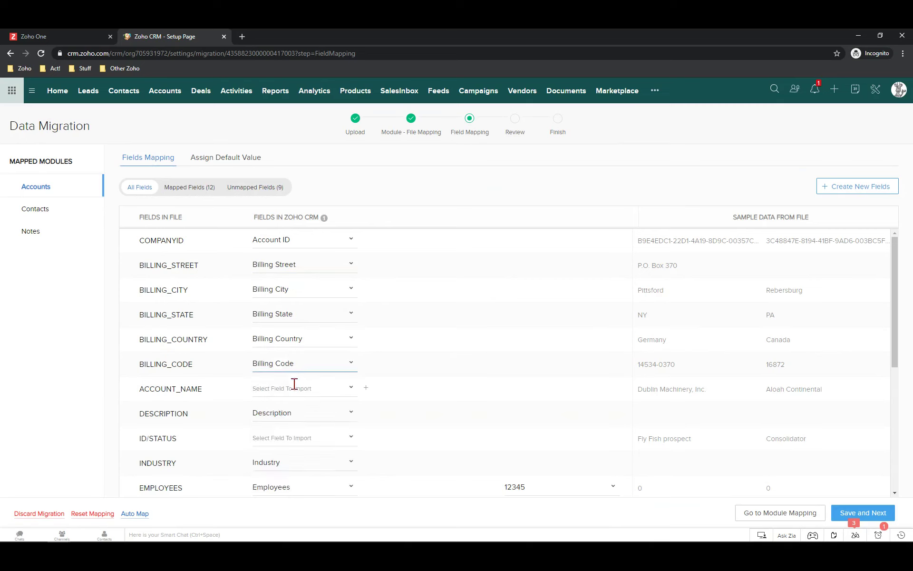
{"action": "left_click", "coordinate": [294, 385]}
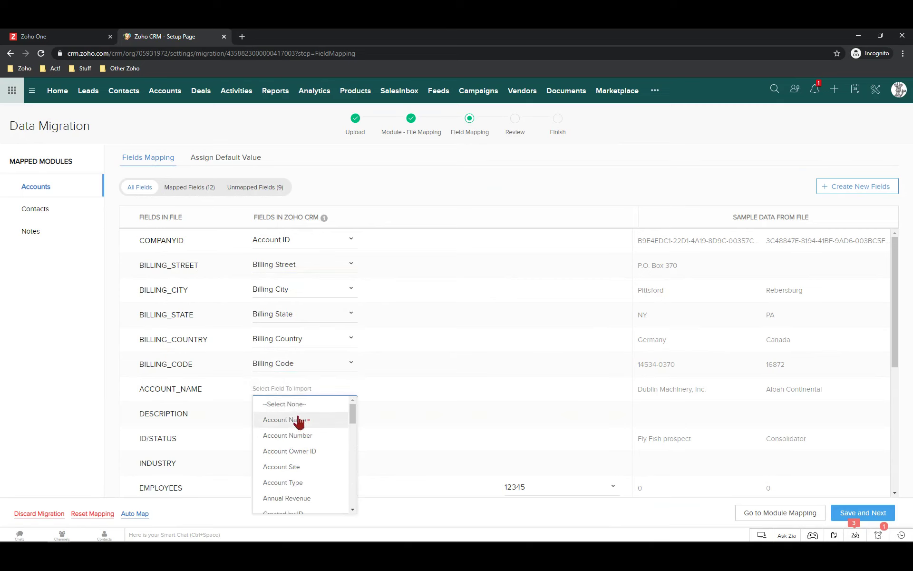
{"action": "left_click", "coordinate": [298, 420]}
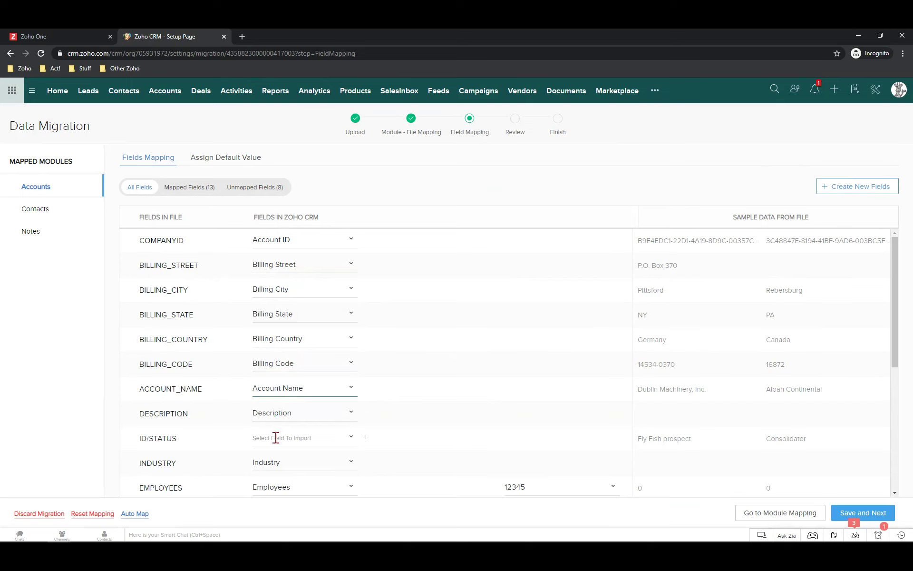
{"action": "left_click", "coordinate": [305, 446]}
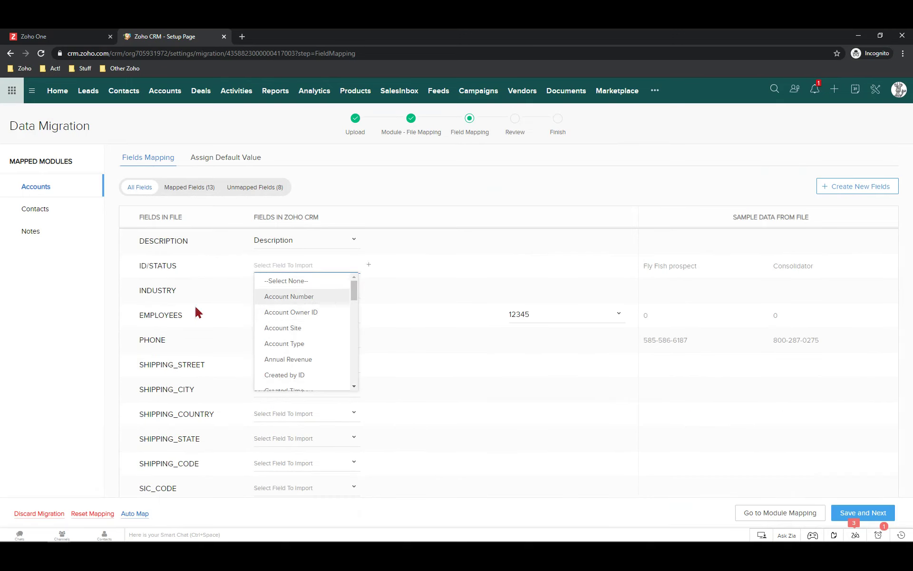
{"action": "left_click", "coordinate": [161, 288]}
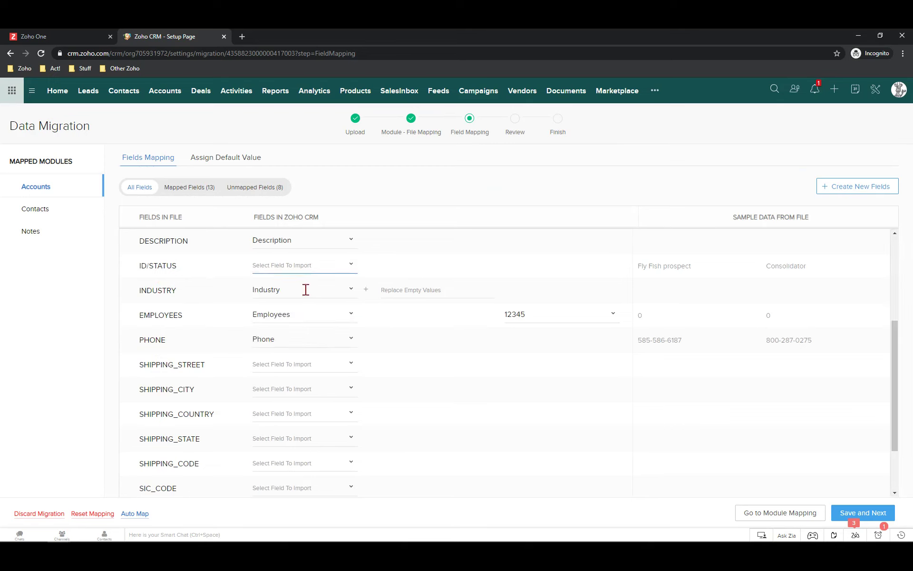
- Map SHIPPING_STREET to Shipping Street, correcting an accidental Shipping State choice
{"action": "left_click", "coordinate": [297, 363]}
{"action": "scroll", "coordinate": [316, 405], "scroll_direction": "down", "scroll_amount": 10}
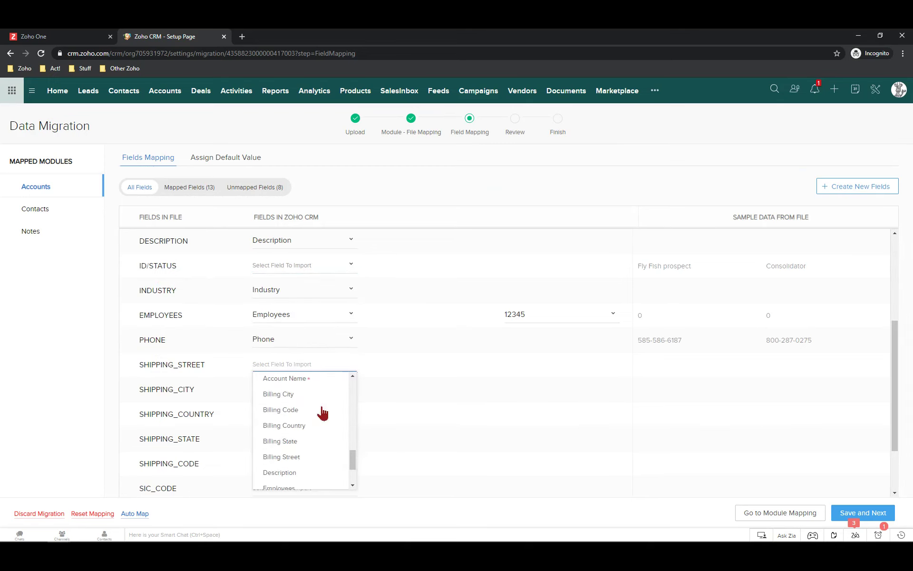
{"action": "left_click", "coordinate": [316, 409]}
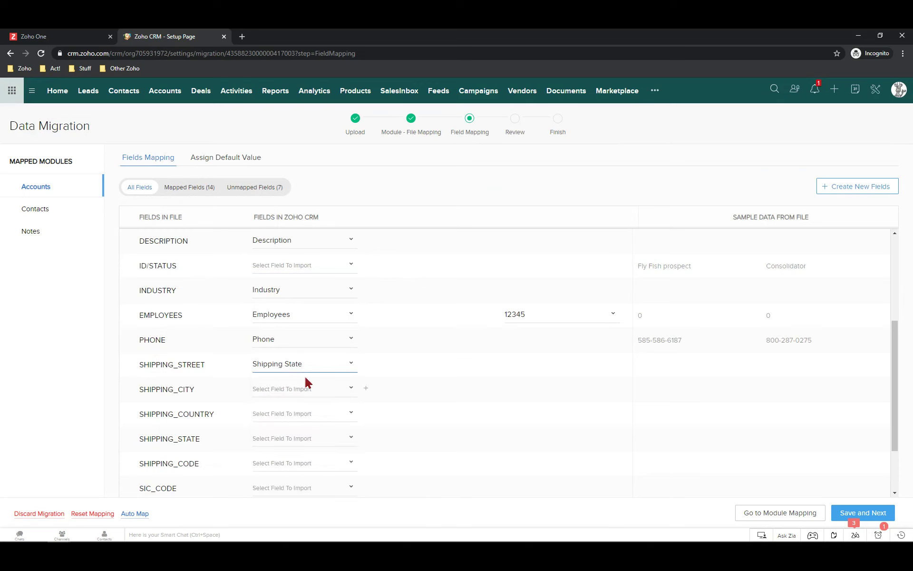
{"action": "left_click", "coordinate": [306, 363]}
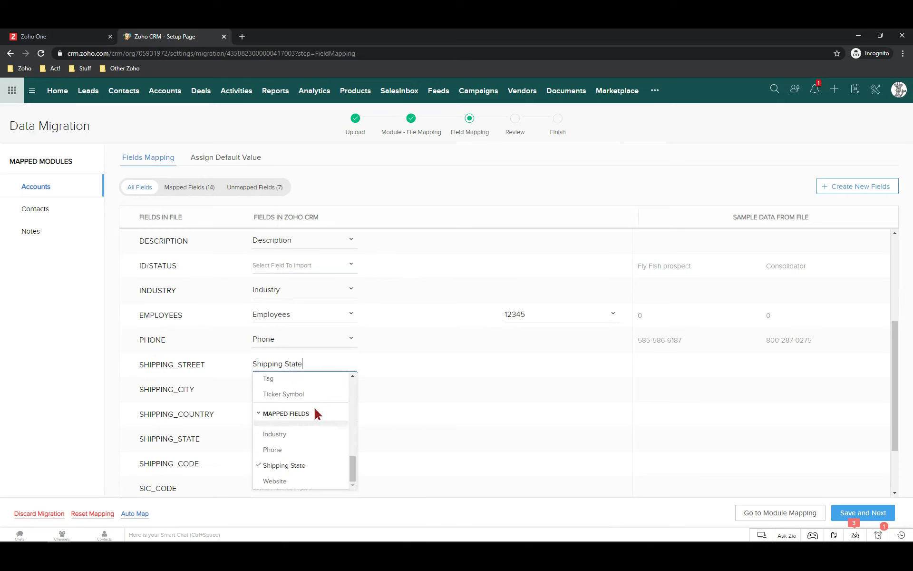
{"action": "scroll", "coordinate": [315, 387], "scroll_direction": "up", "scroll_amount": 3}
{"action": "scroll", "coordinate": [316, 407], "scroll_direction": "down", "scroll_amount": 2}
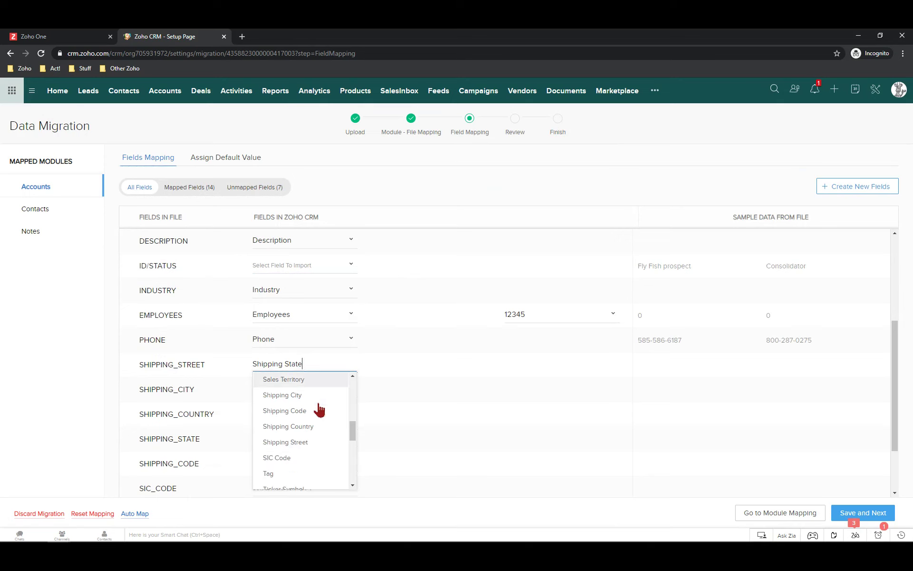
{"action": "left_click", "coordinate": [315, 441]}
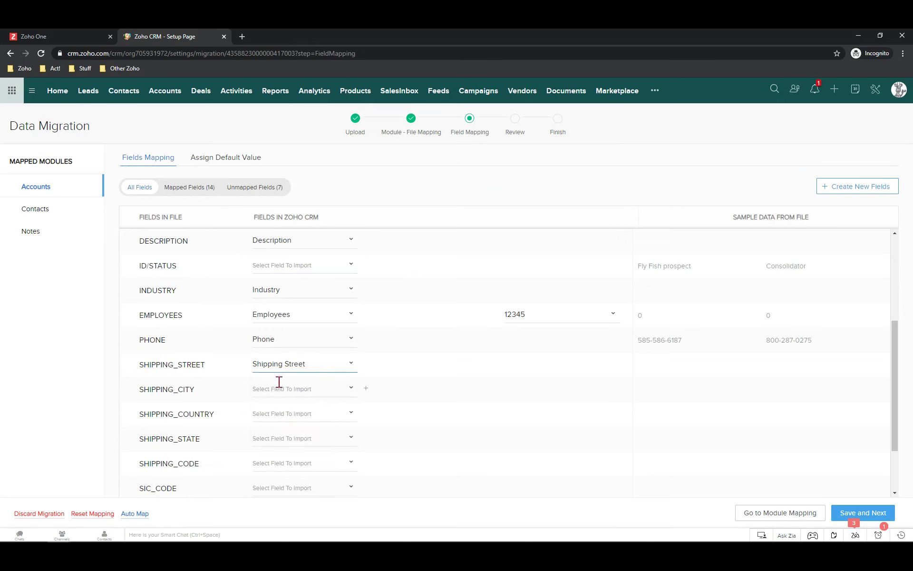
- Leave SHIPPING_CITY unmapped and save the Accounts mapping to move on to Contacts
{"action": "left_click", "coordinate": [294, 387]}
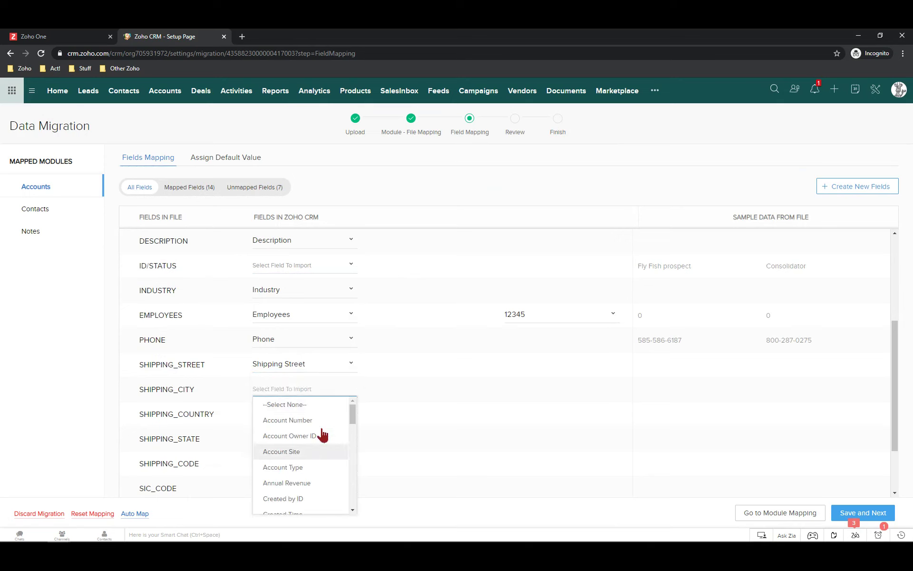
{"action": "left_click_drag", "start_coordinate": [354, 414], "coordinate": [354, 478]}
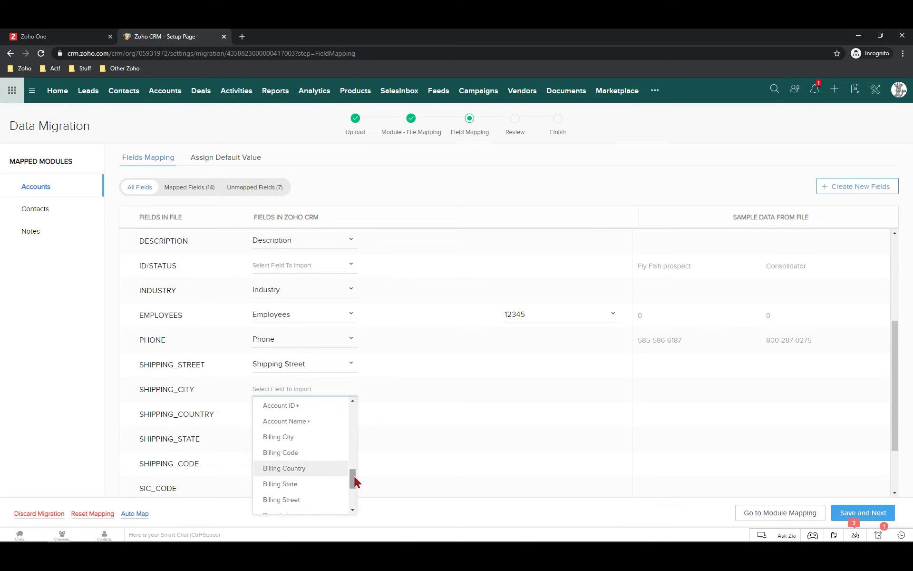
{"action": "left_click_drag", "start_coordinate": [354, 482], "coordinate": [367, 506]}
{"action": "scroll", "coordinate": [161, 395], "scroll_direction": "down", "scroll_amount": 3}
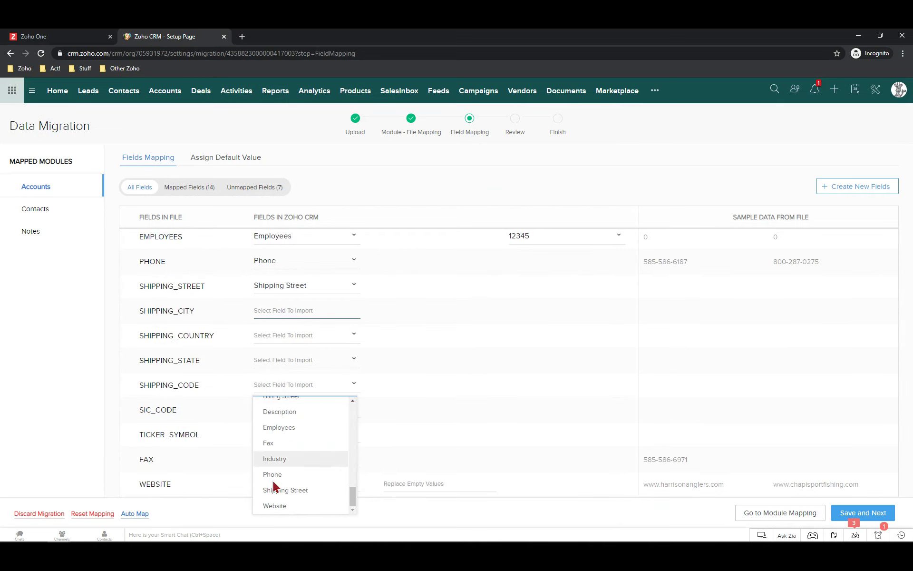
{"action": "left_click", "coordinate": [467, 461]}
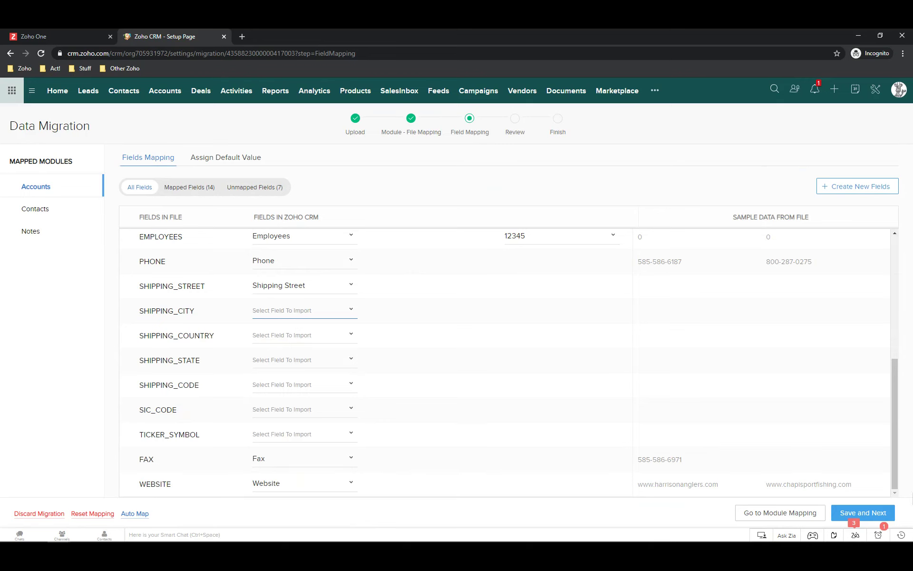
{"action": "left_click", "coordinate": [881, 514]}
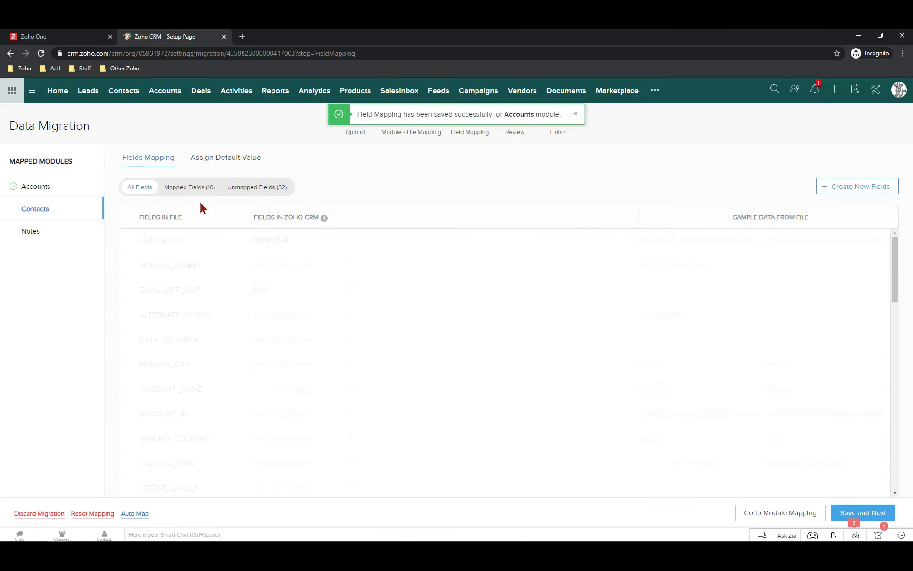
- Map MAILING_STREET to Mailing Street and DATE_OF_BIRTH to Date of Birth
{"action": "left_click", "coordinate": [259, 270]}
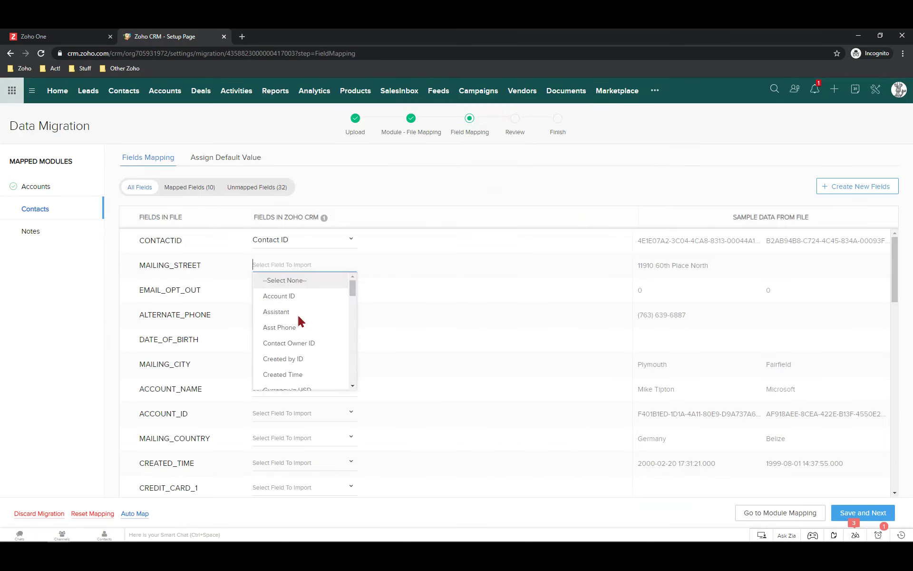
{"action": "scroll", "coordinate": [321, 358], "scroll_direction": "down", "scroll_amount": 3}
{"action": "scroll", "coordinate": [300, 371], "scroll_direction": "down", "scroll_amount": 2}
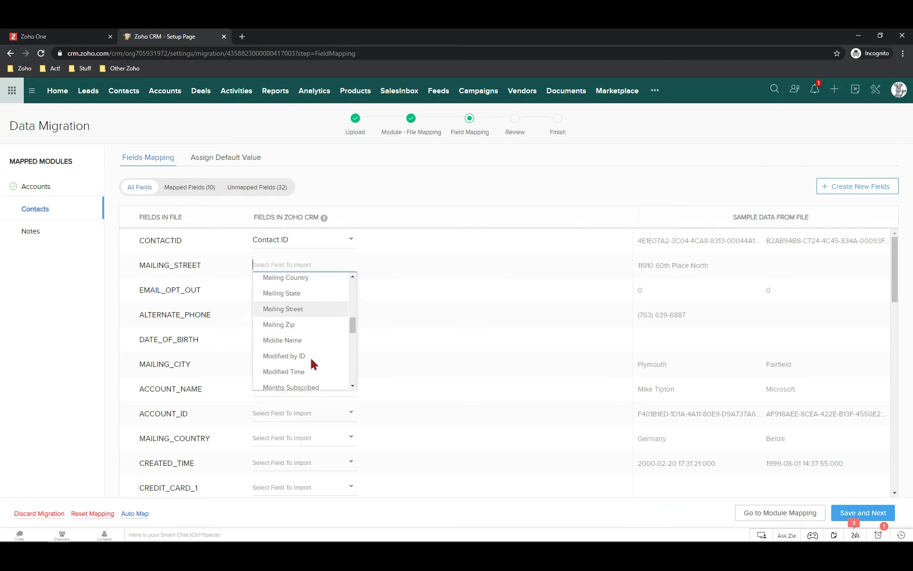
{"action": "left_click", "coordinate": [302, 310]}
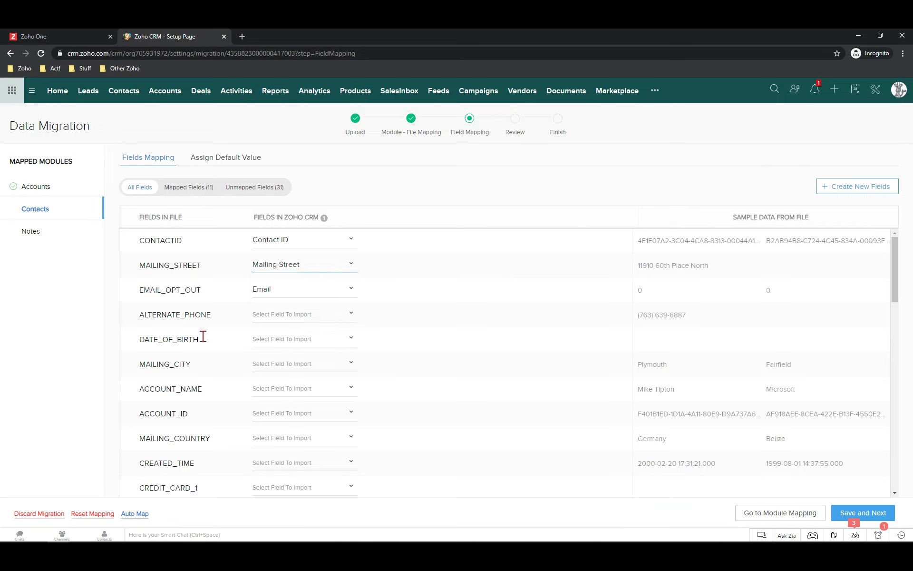
{"action": "left_click", "coordinate": [287, 335]}
{"action": "scroll", "coordinate": [319, 381], "scroll_direction": "down", "scroll_amount": 4}
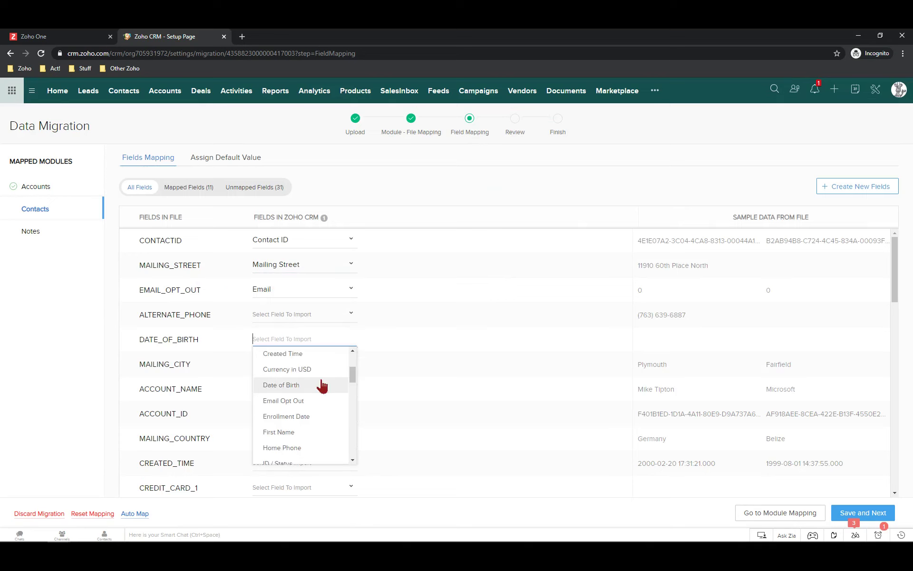
{"action": "left_click", "coordinate": [281, 385]}
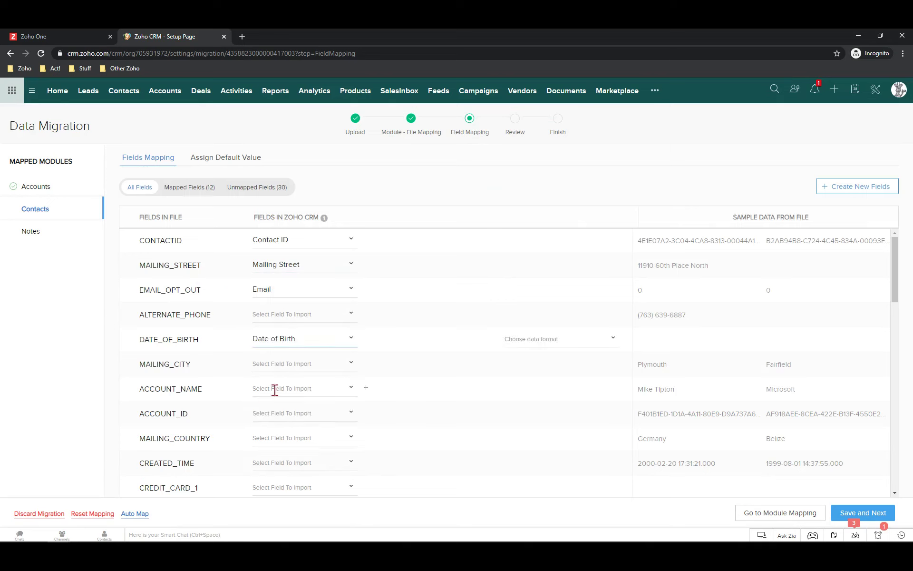
- Leave ACCOUNT_NAME unmapped and map FIRST_NAME to First Name
{"action": "left_click", "coordinate": [330, 389]}
{"action": "scroll", "coordinate": [323, 428], "scroll_direction": "down", "scroll_amount": 3}
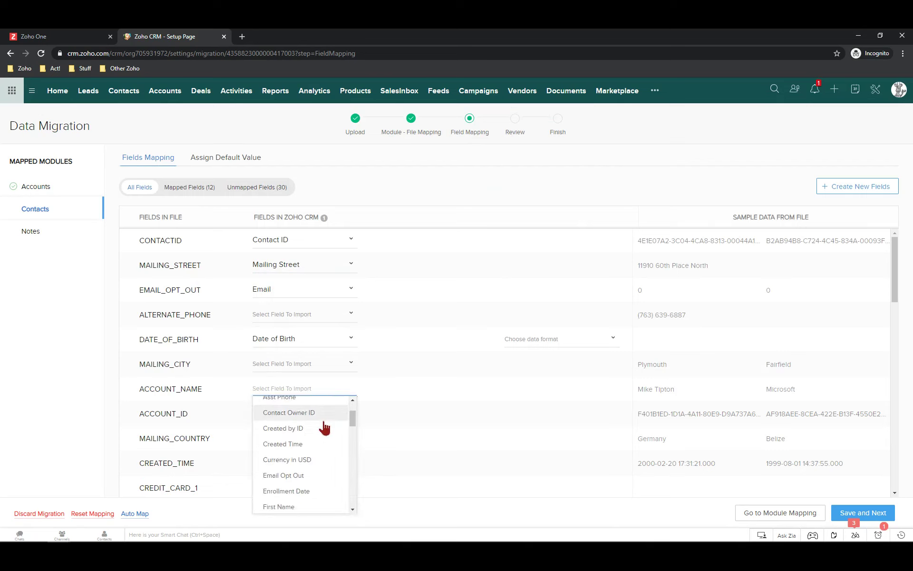
{"action": "scroll", "coordinate": [323, 428], "scroll_direction": "down", "scroll_amount": 5}
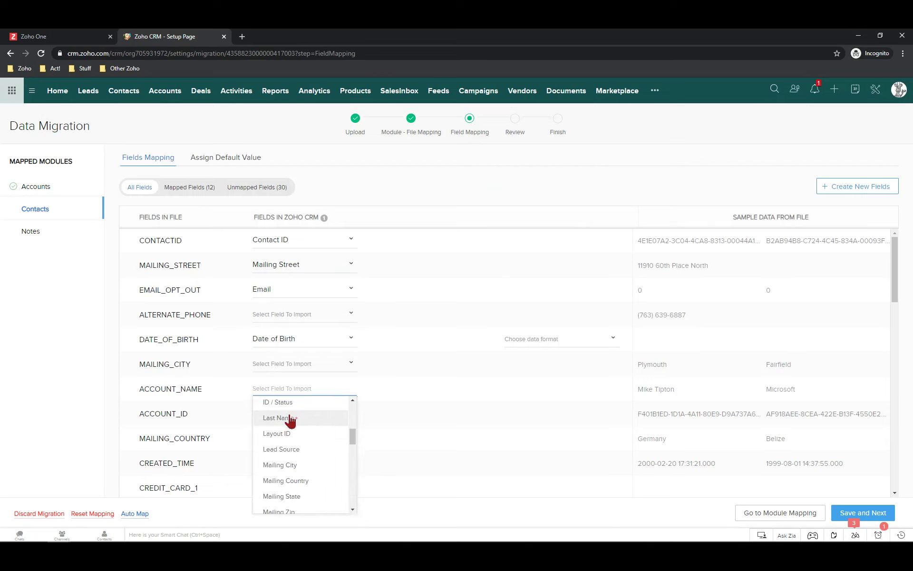
{"action": "left_click", "coordinate": [219, 396]}
{"action": "scroll", "coordinate": [213, 402], "scroll_direction": "down", "scroll_amount": 7}
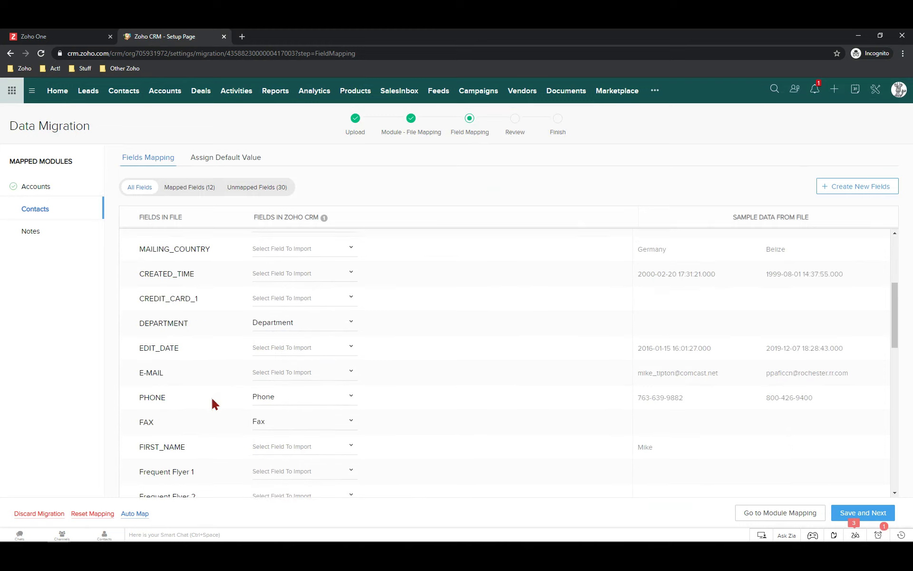
{"action": "scroll", "coordinate": [214, 401], "scroll_direction": "down", "scroll_amount": 4}
{"action": "scroll", "coordinate": [195, 362], "scroll_direction": "up", "scroll_amount": 4}
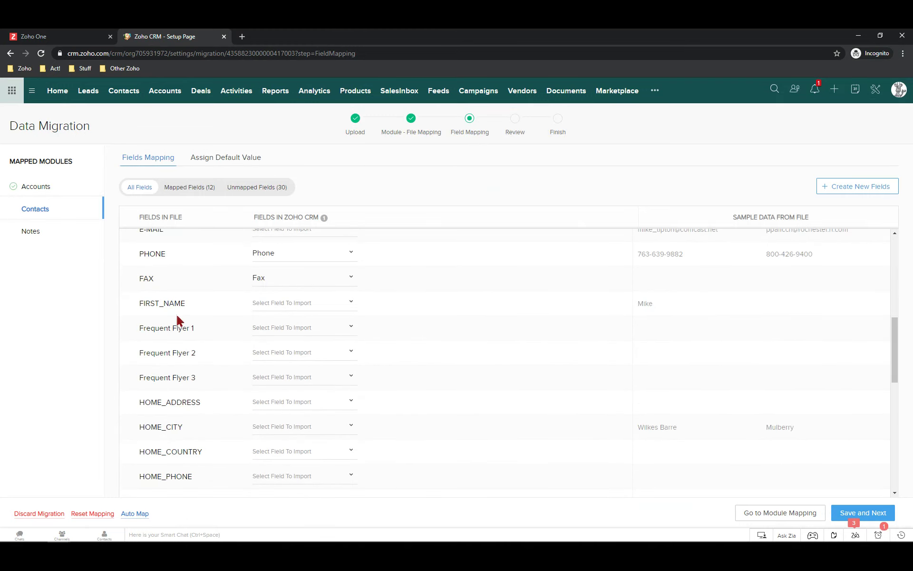
{"action": "left_click", "coordinate": [281, 297]}
{"action": "scroll", "coordinate": [304, 361], "scroll_direction": "down", "scroll_amount": 2}
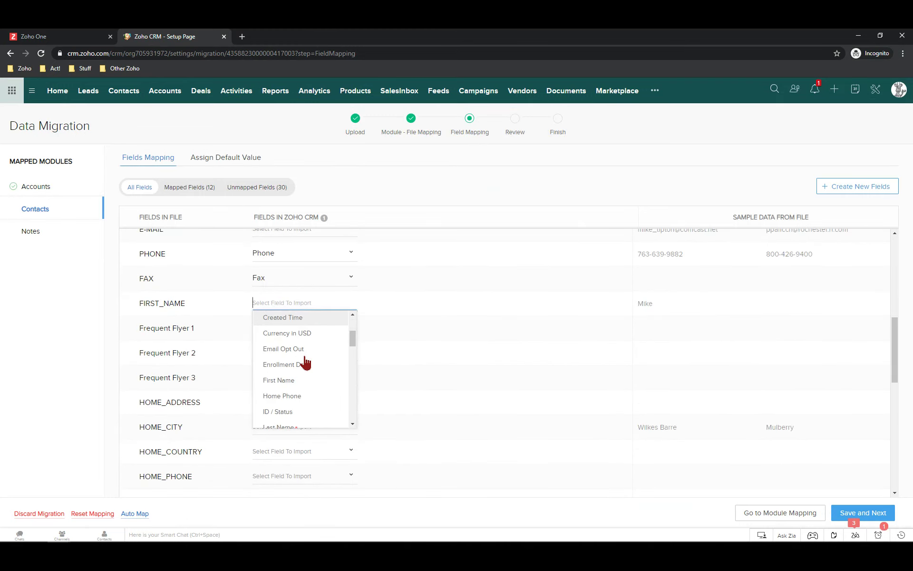
{"action": "left_click", "coordinate": [301, 380]}
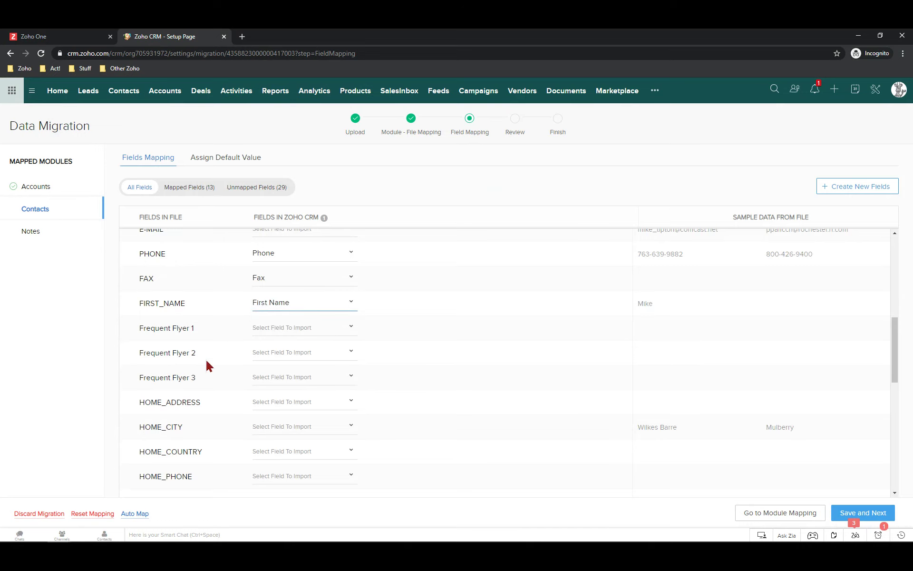
{"action": "scroll", "coordinate": [207, 359], "scroll_direction": "down", "scroll_amount": 3}
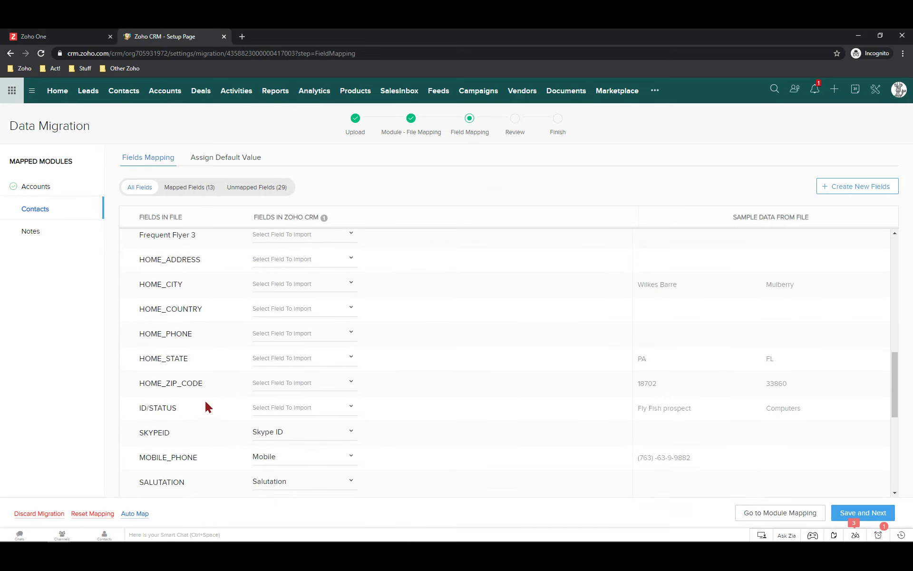
{"action": "scroll", "coordinate": [208, 402], "scroll_direction": "down", "scroll_amount": 3}
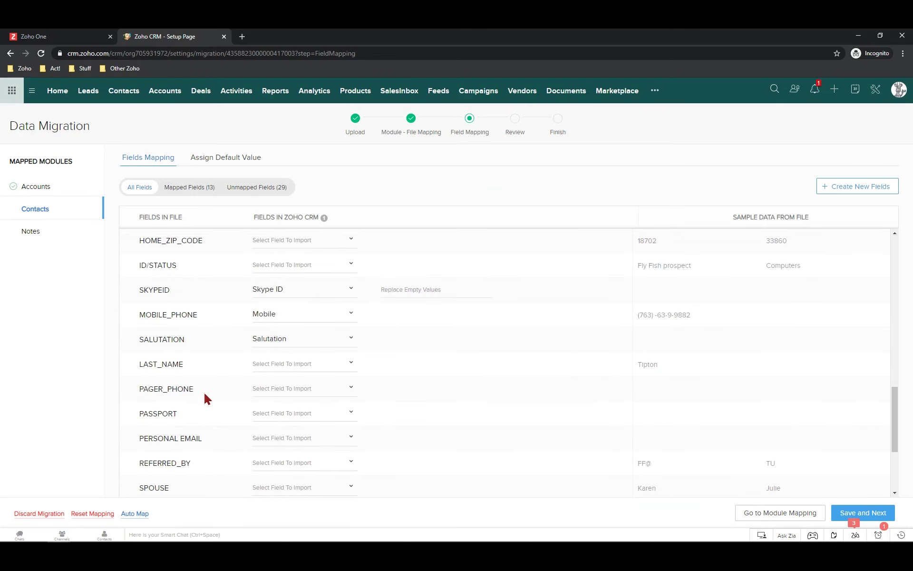
{"action": "left_click", "coordinate": [288, 364]}
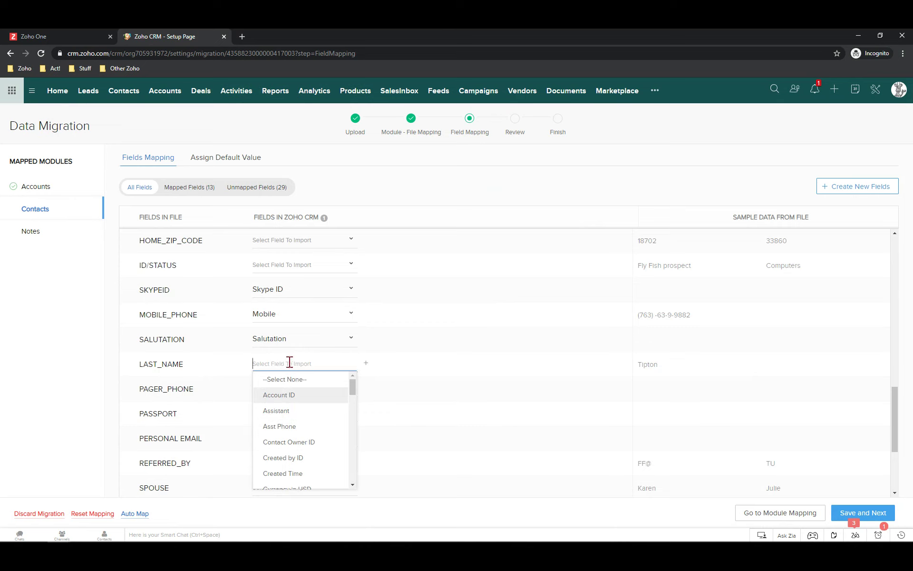
{"action": "scroll", "coordinate": [322, 428], "scroll_direction": "down", "scroll_amount": 3}
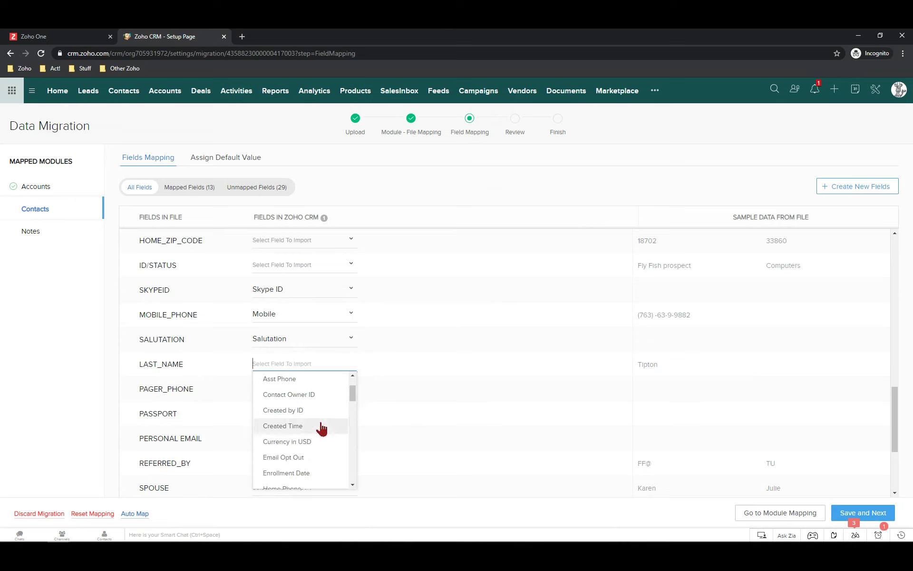
{"action": "scroll", "coordinate": [322, 428], "scroll_direction": "down", "scroll_amount": 3}
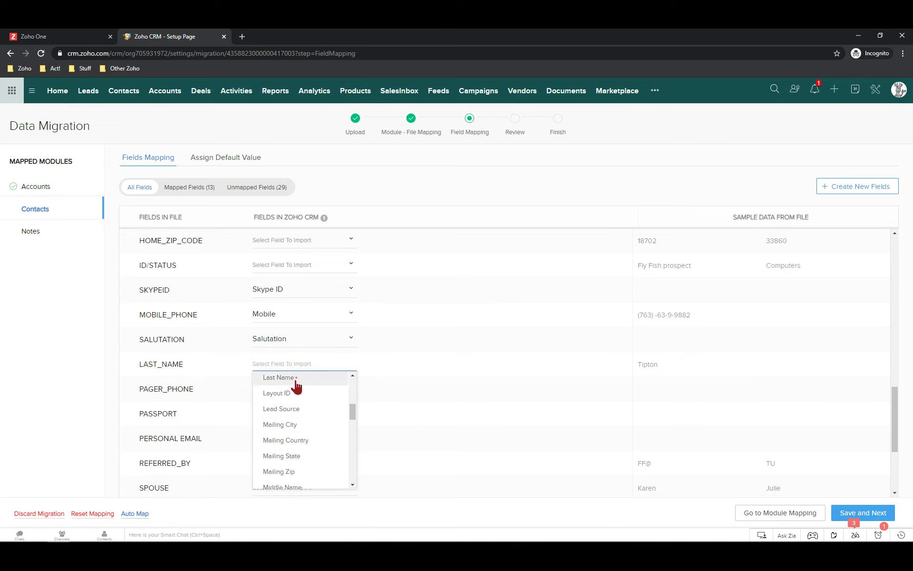
{"action": "left_click", "coordinate": [280, 377]}
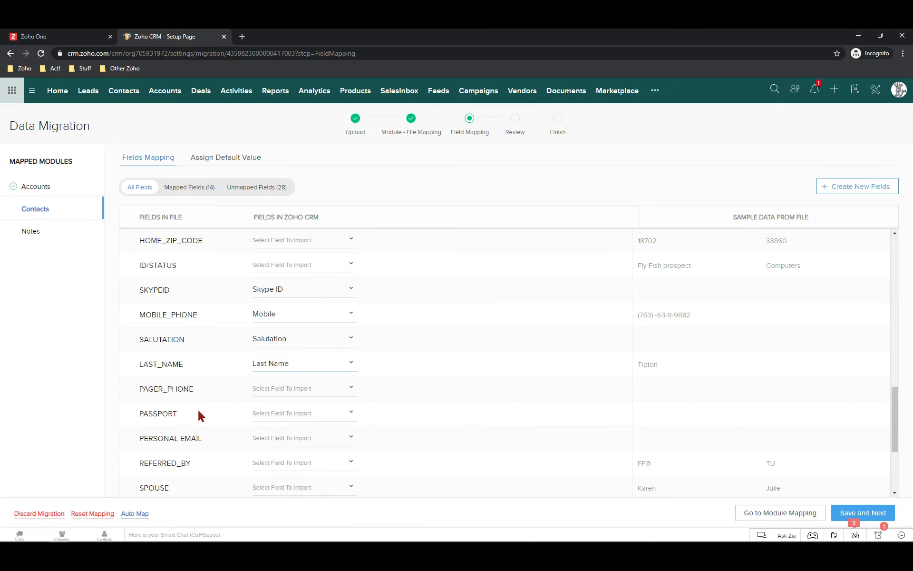
{"action": "scroll", "coordinate": [199, 417], "scroll_direction": "down", "scroll_amount": 2}
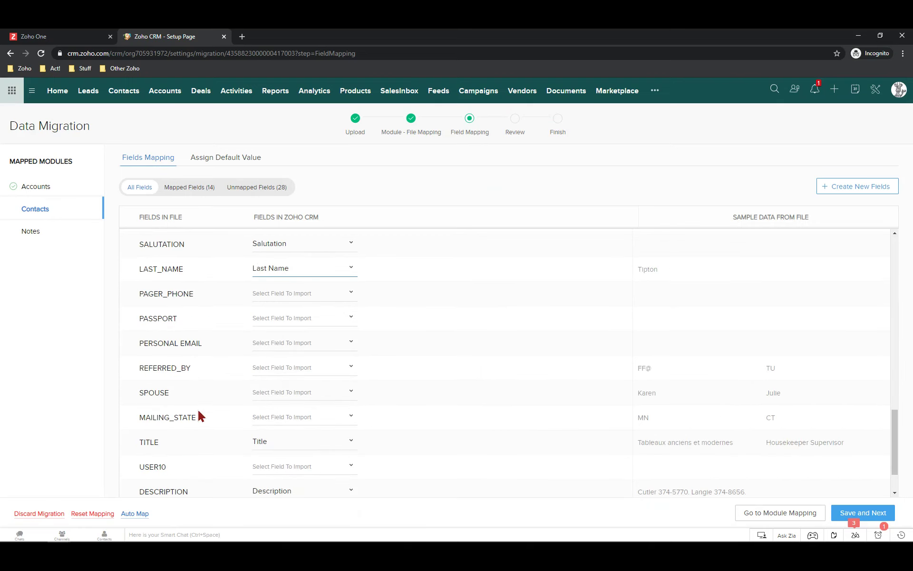
{"action": "left_click", "coordinate": [280, 342]}
{"action": "scroll", "coordinate": [316, 381], "scroll_direction": "down", "scroll_amount": 2}
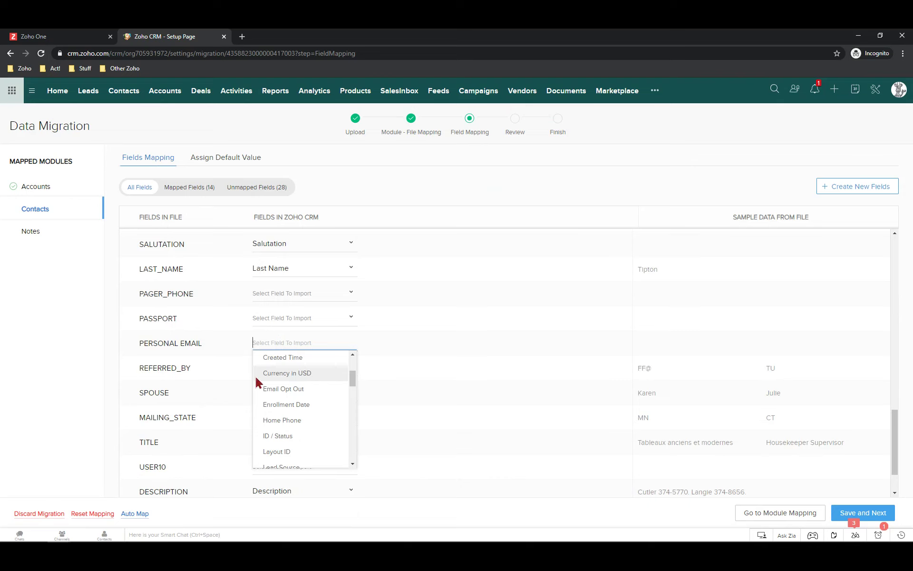
{"action": "scroll", "coordinate": [304, 402], "scroll_direction": "down", "scroll_amount": 2}
{"action": "scroll", "coordinate": [311, 405], "scroll_direction": "down", "scroll_amount": 3}
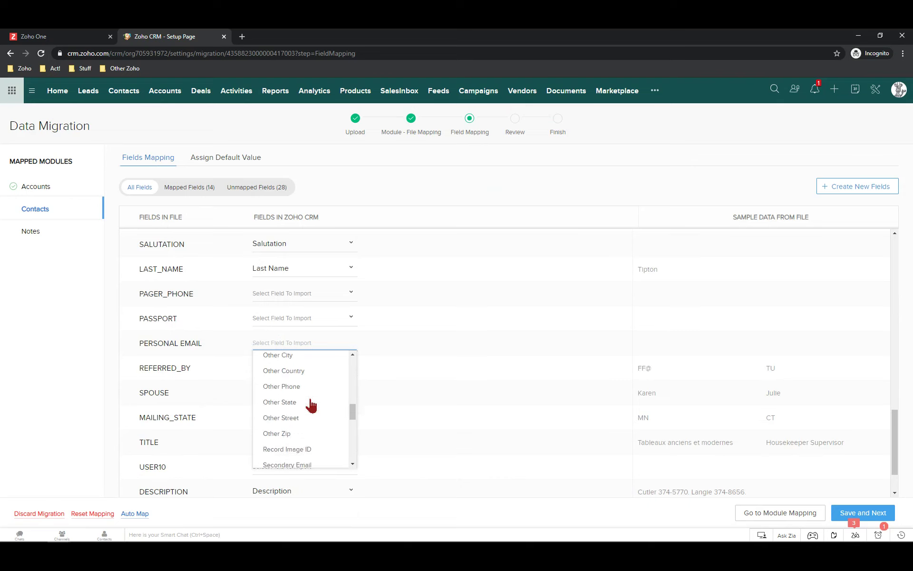
{"action": "scroll", "coordinate": [312, 403], "scroll_direction": "down", "scroll_amount": 5}
{"action": "scroll", "coordinate": [312, 402], "scroll_direction": "up", "scroll_amount": 2}
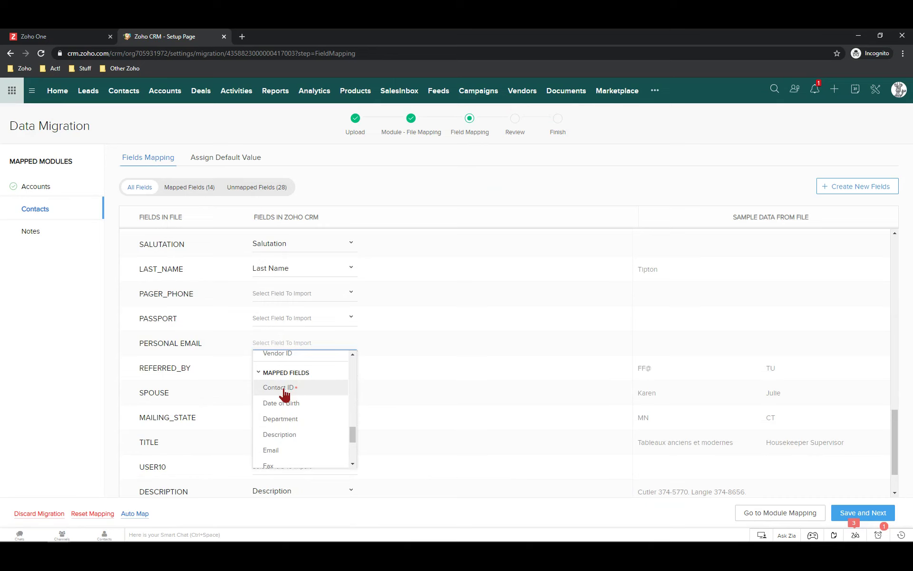
{"action": "scroll", "coordinate": [290, 422], "scroll_direction": "up", "scroll_amount": 2}
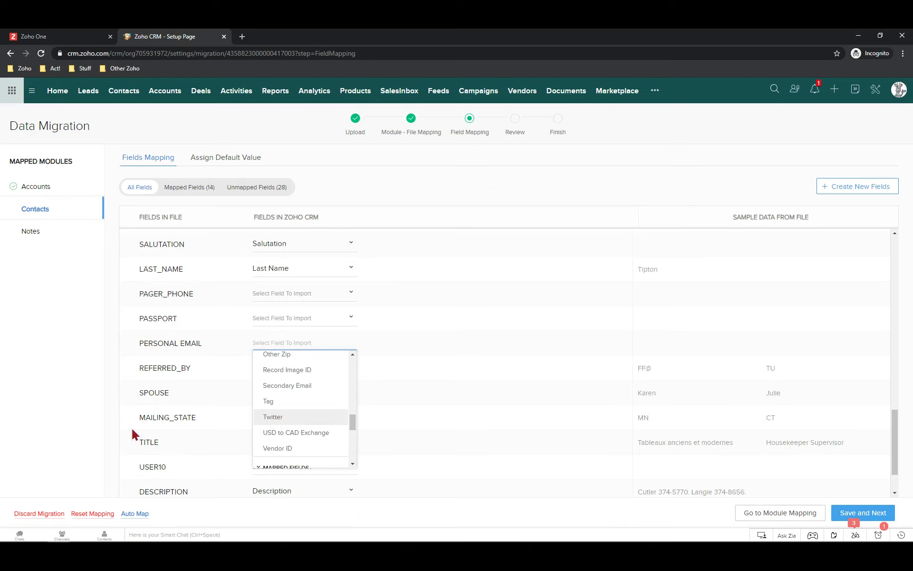
{"action": "scroll", "coordinate": [328, 406], "scroll_direction": "up", "scroll_amount": 3}
{"action": "scroll", "coordinate": [313, 406], "scroll_direction": "up", "scroll_amount": 3}
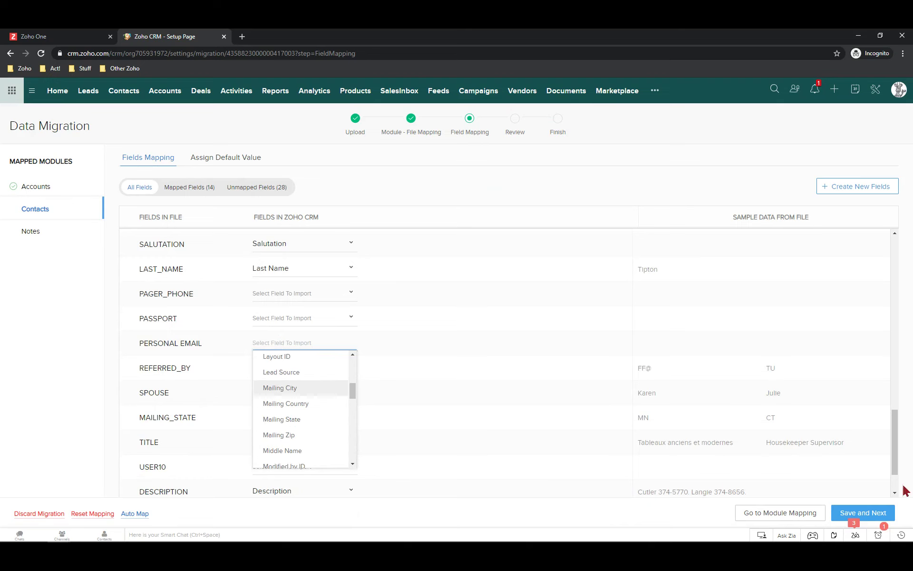
- Set DATE_OF_BIRTH to --Select None-- and save the Contacts mapping to reach Notes
{"action": "left_click", "coordinate": [875, 516]}
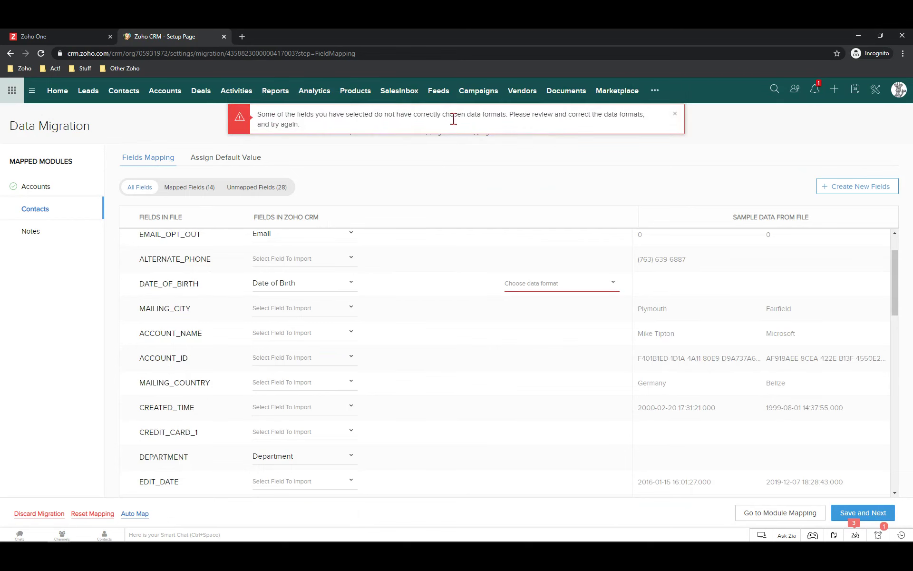
{"action": "mouse_move", "coordinate": [144, 283]}
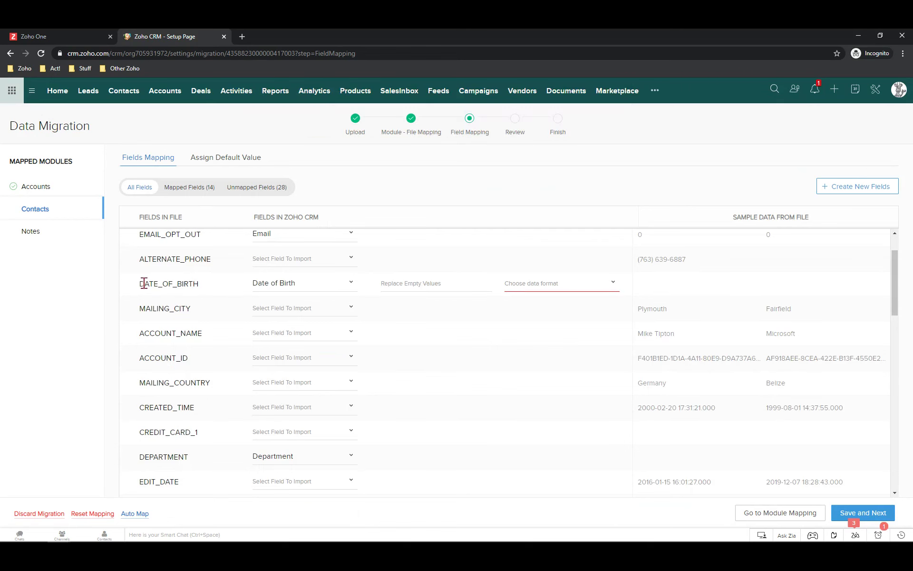
{"action": "left_click", "coordinate": [548, 284]}
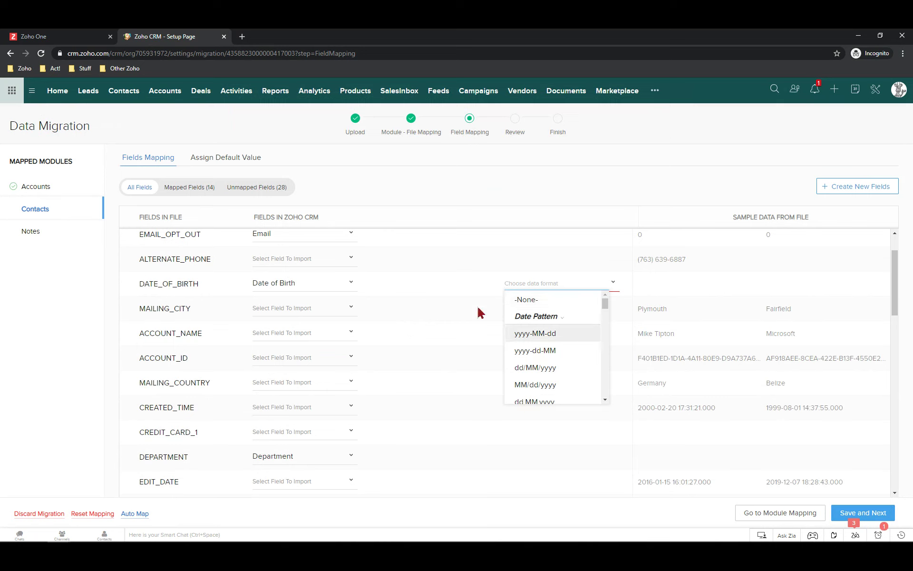
{"action": "left_click", "coordinate": [271, 286]}
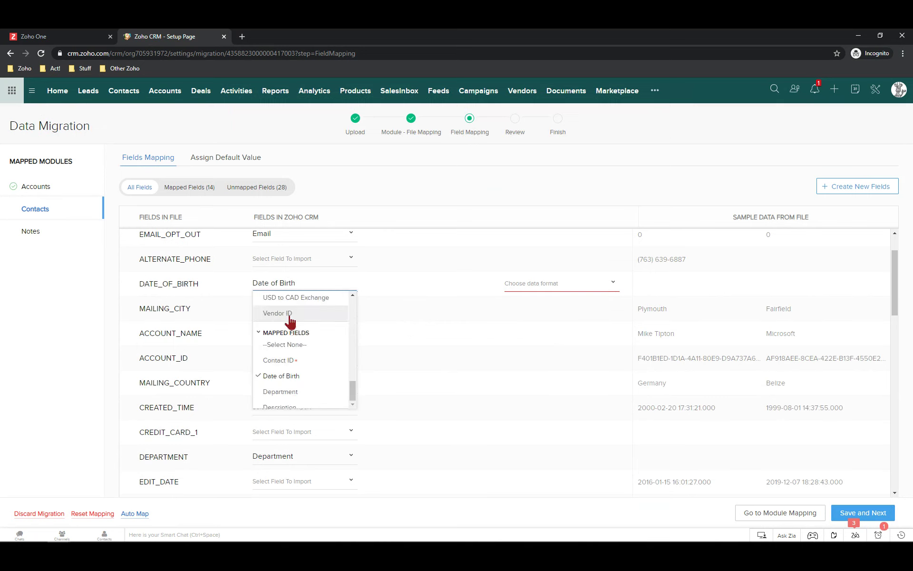
{"action": "scroll", "coordinate": [275, 317], "scroll_direction": "up", "scroll_amount": 5}
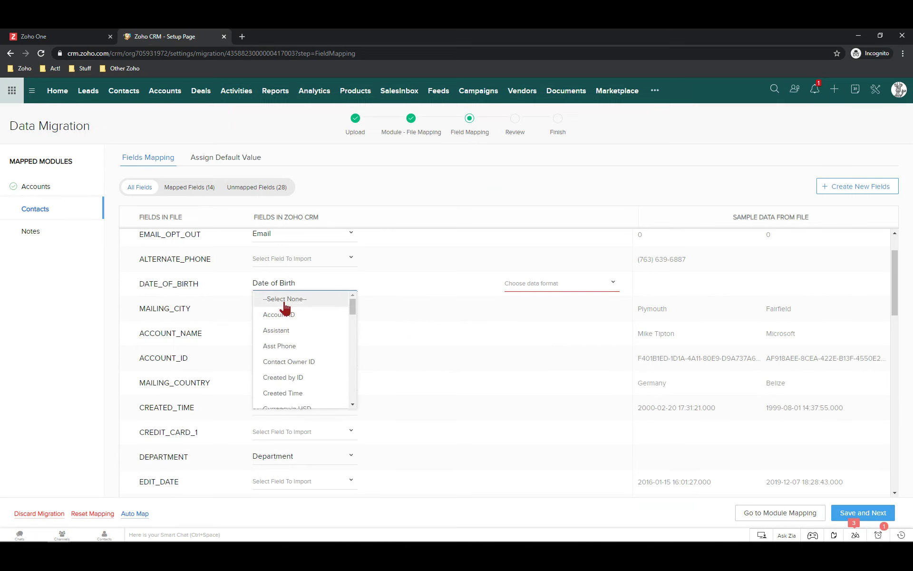
{"action": "left_click", "coordinate": [284, 303]}
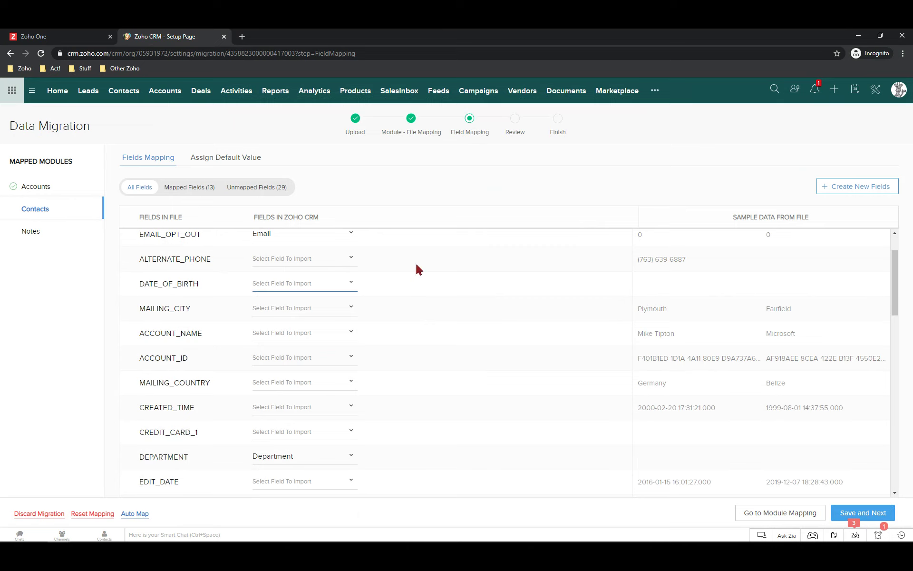
{"action": "left_click", "coordinate": [862, 513]}
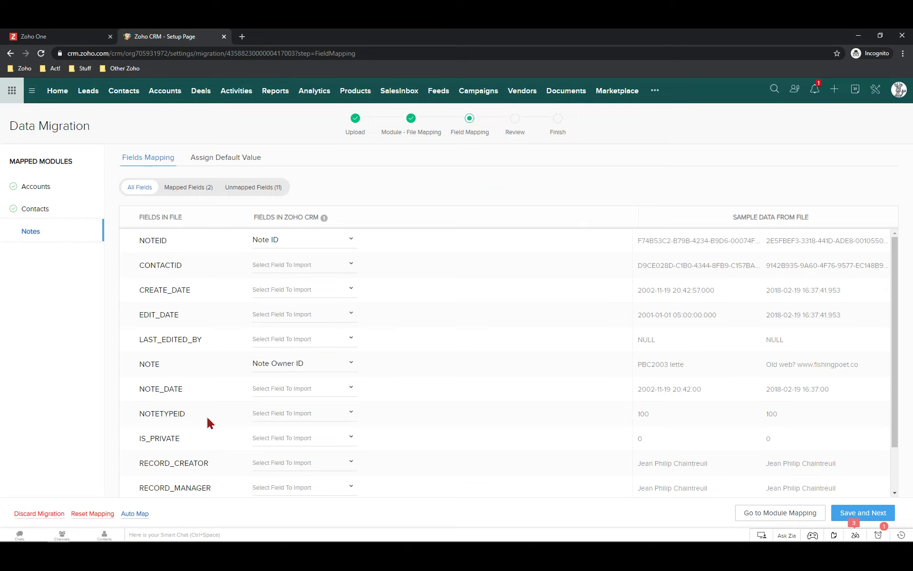
- Map the Notes CONTACTID column to Parent ID and attempt to save the mapping
{"action": "scroll", "coordinate": [208, 422], "scroll_direction": "down", "scroll_amount": 1}
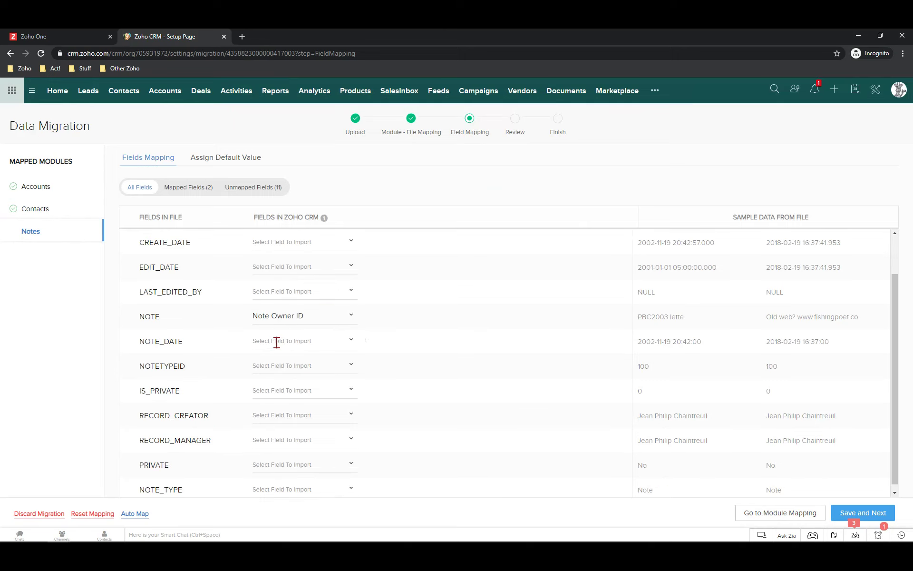
{"action": "scroll", "coordinate": [277, 343], "scroll_direction": "down", "scroll_amount": 1}
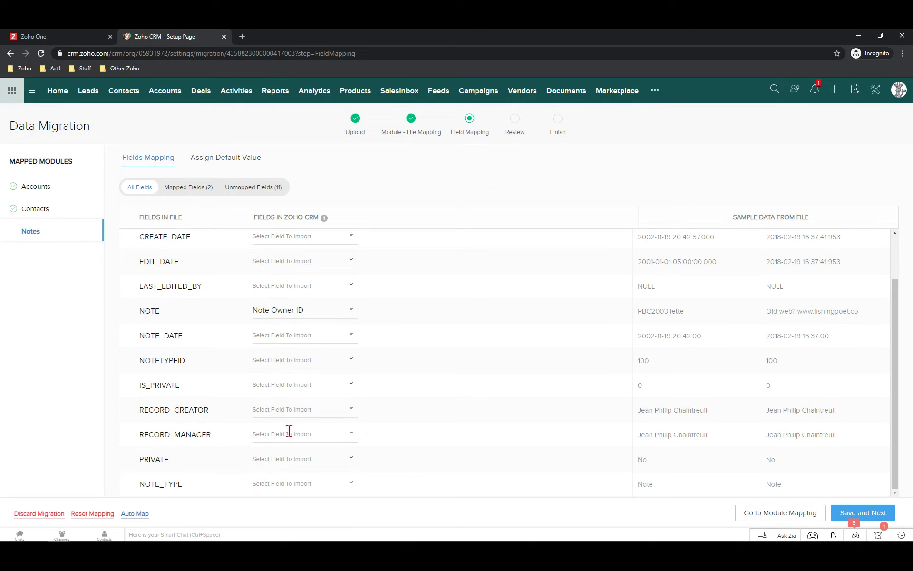
{"action": "scroll", "coordinate": [290, 431], "scroll_direction": "up", "scroll_amount": 2}
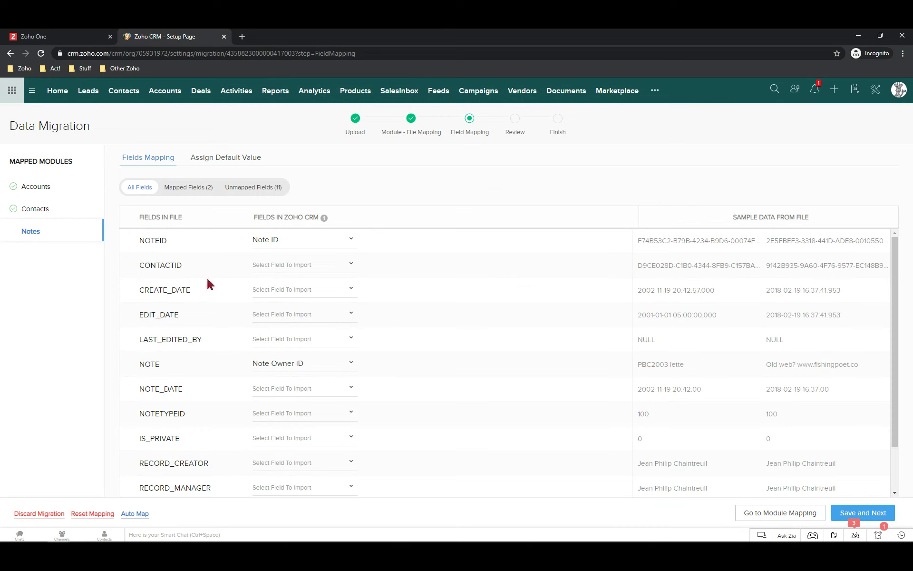
{"action": "left_click", "coordinate": [284, 264]}
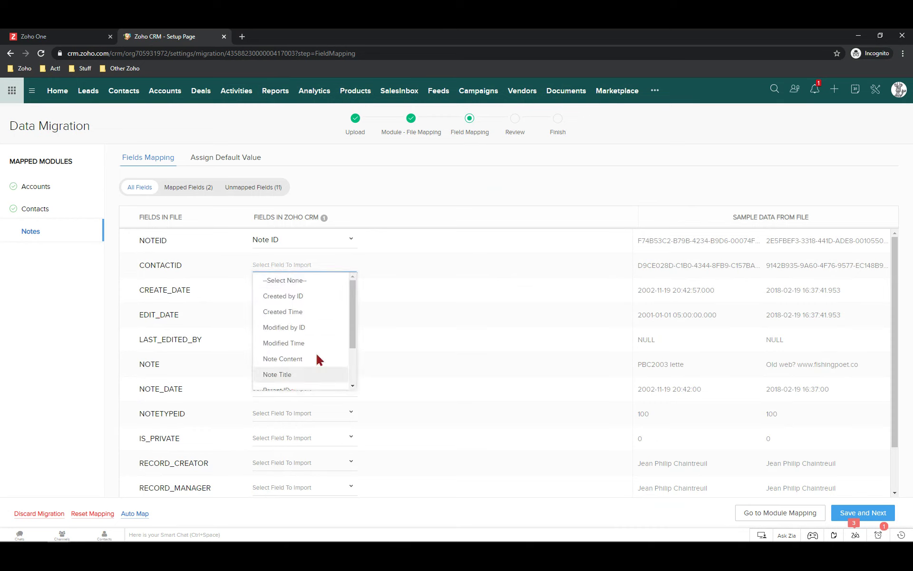
{"action": "scroll", "coordinate": [315, 301], "scroll_direction": "down", "scroll_amount": 2}
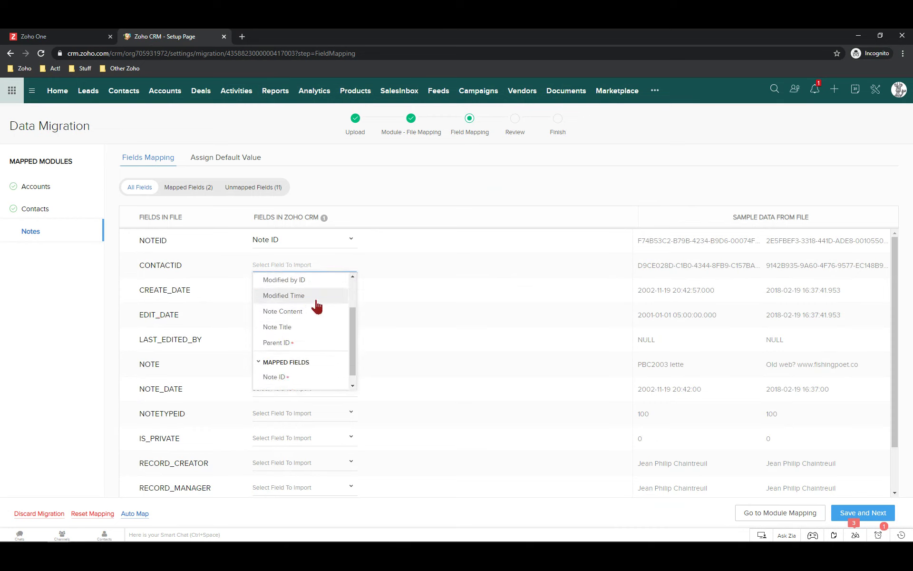
{"action": "left_click", "coordinate": [283, 343]}
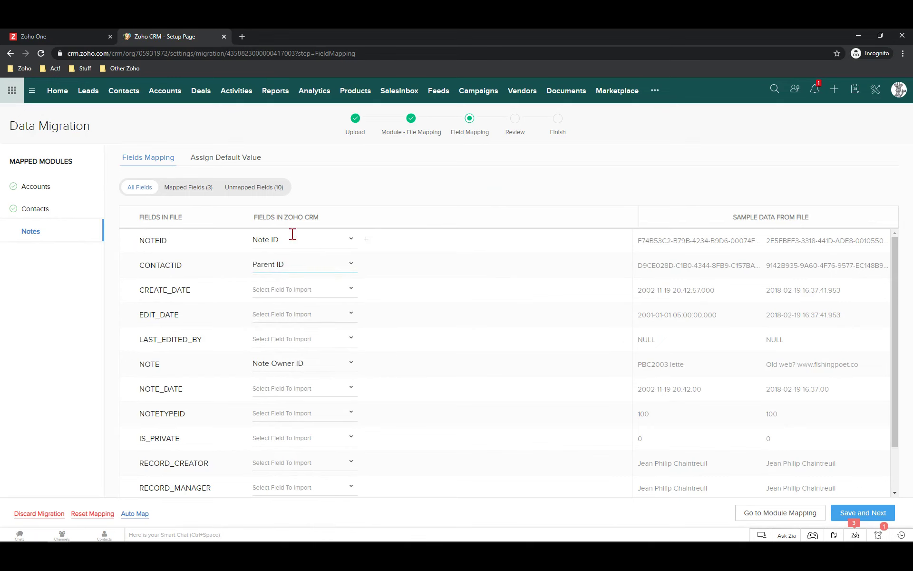
{"action": "scroll", "coordinate": [270, 312], "scroll_direction": "down", "scroll_amount": 1}
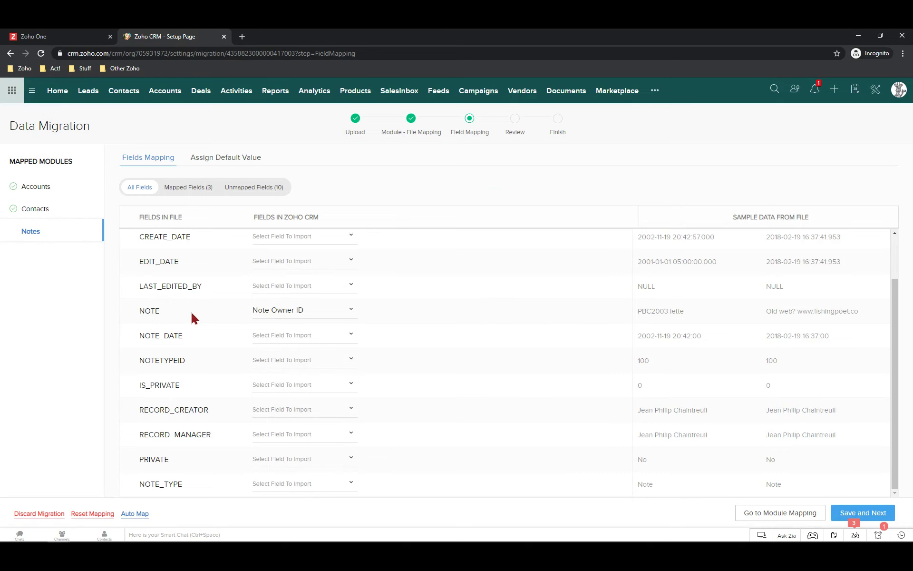
{"action": "scroll", "coordinate": [189, 318], "scroll_direction": "up", "scroll_amount": 1}
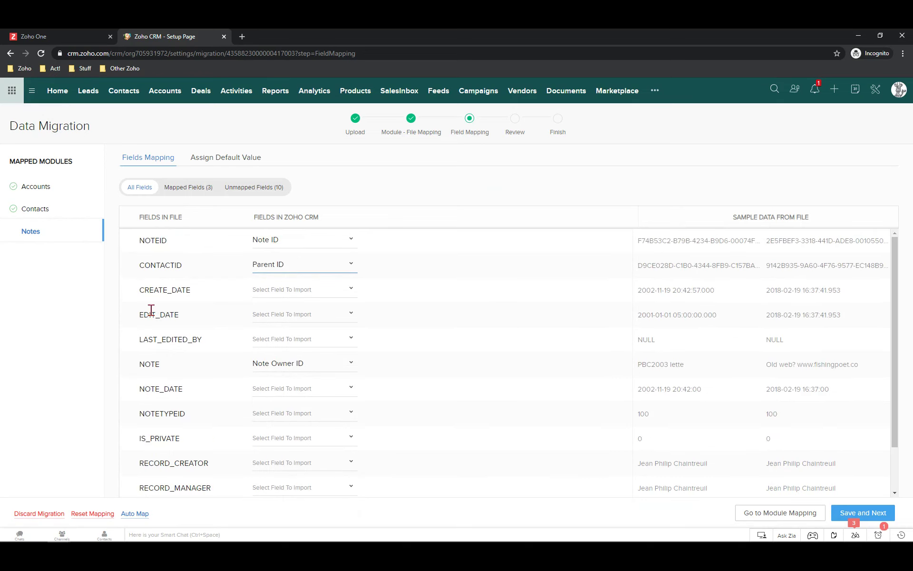
{"action": "mouse_move", "coordinate": [265, 363]}
{"action": "scroll", "coordinate": [285, 419], "scroll_direction": "down", "scroll_amount": 1}
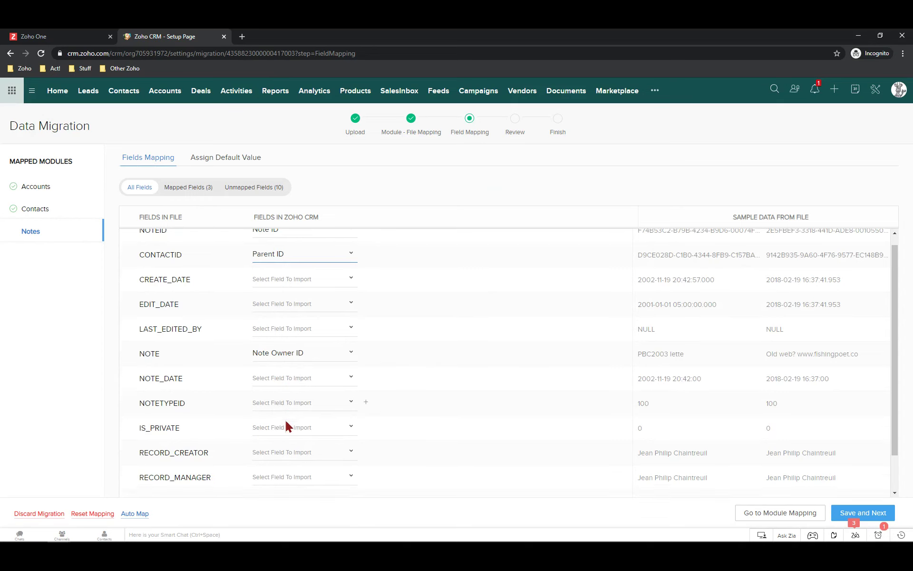
{"action": "scroll", "coordinate": [285, 421], "scroll_direction": "down", "scroll_amount": 1}
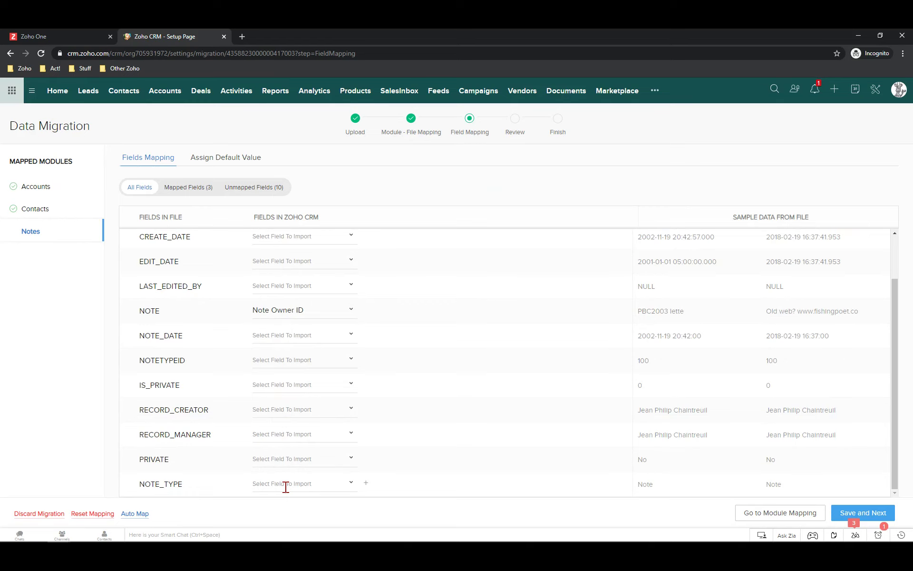
{"action": "scroll", "coordinate": [283, 483], "scroll_direction": "up", "scroll_amount": 2}
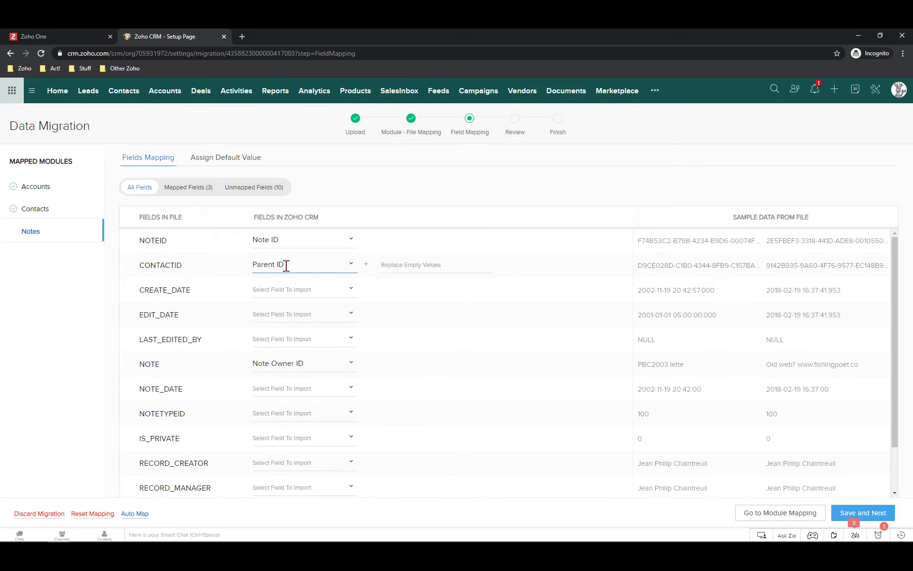
{"action": "left_click", "coordinate": [870, 512]}
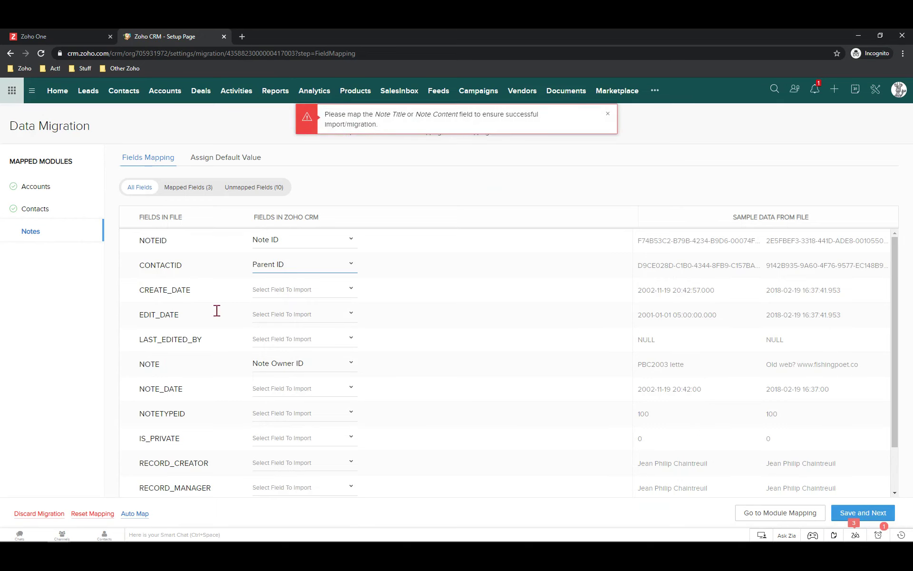
- Map the NOTE_TYPE column to the Note Title field
{"action": "scroll", "coordinate": [246, 291], "scroll_direction": "down", "scroll_amount": 2}
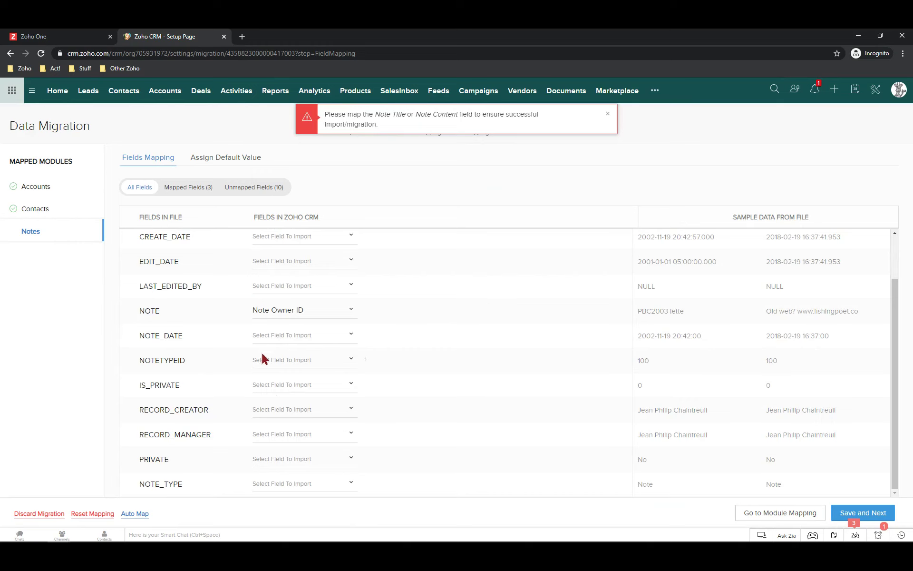
{"action": "left_click", "coordinate": [269, 481]}
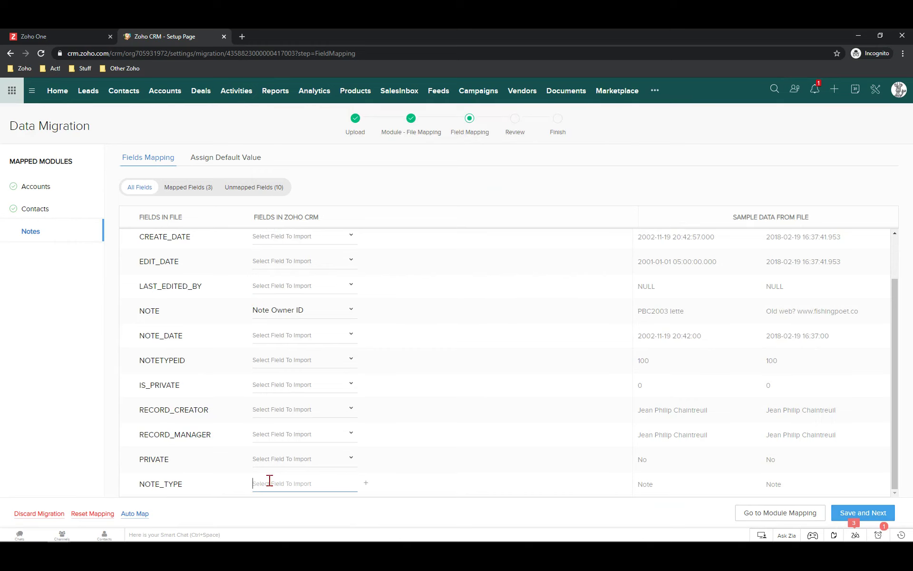
{"action": "scroll", "coordinate": [283, 424], "scroll_direction": "down", "scroll_amount": 3}
{"action": "left_click", "coordinate": [289, 406]}
- Map the NOTE column to Note Content and save the Notes mapping
{"action": "scroll", "coordinate": [632, 324], "scroll_direction": "up", "scroll_amount": 1}
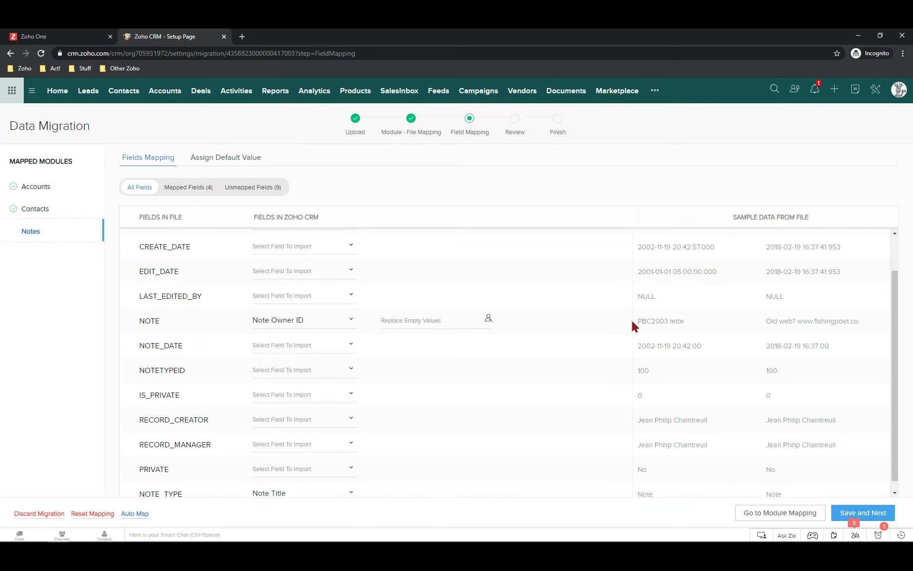
{"action": "scroll", "coordinate": [632, 325], "scroll_direction": "up", "scroll_amount": 2}
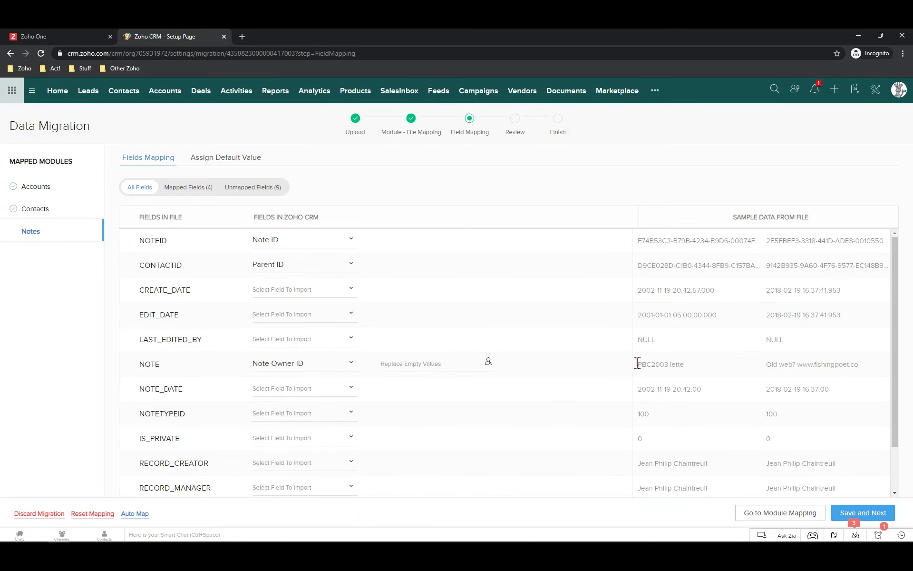
{"action": "left_click", "coordinate": [278, 364]}
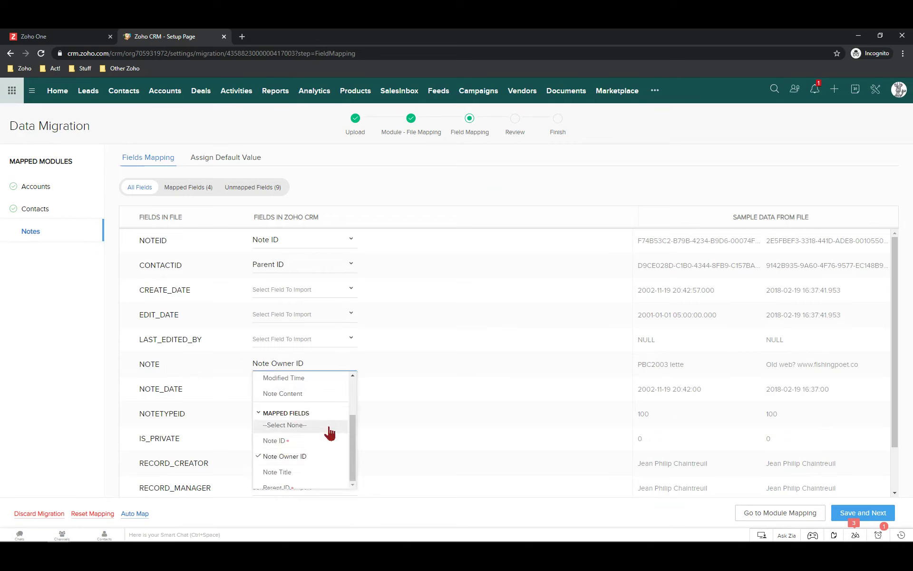
{"action": "scroll", "coordinate": [330, 433], "scroll_direction": "up", "scroll_amount": 3}
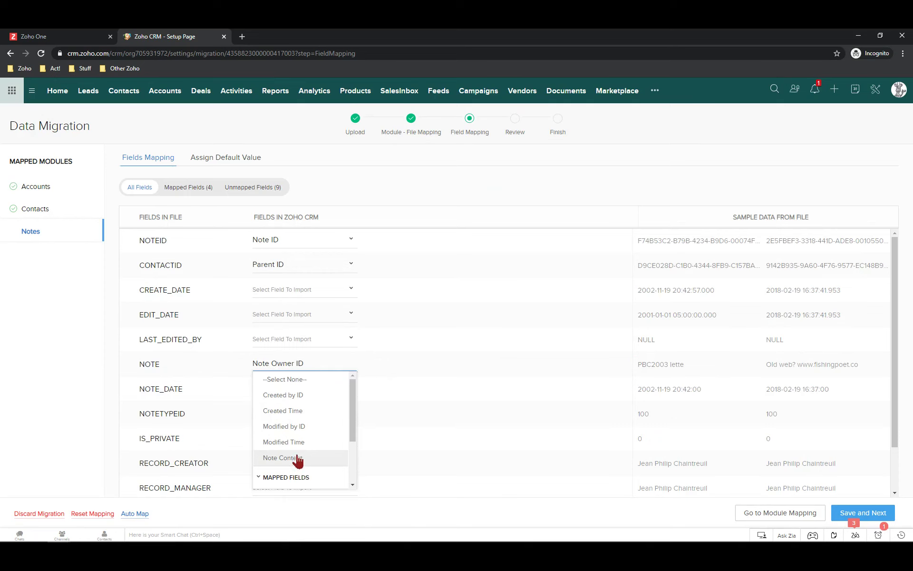
{"action": "left_click", "coordinate": [298, 459]}
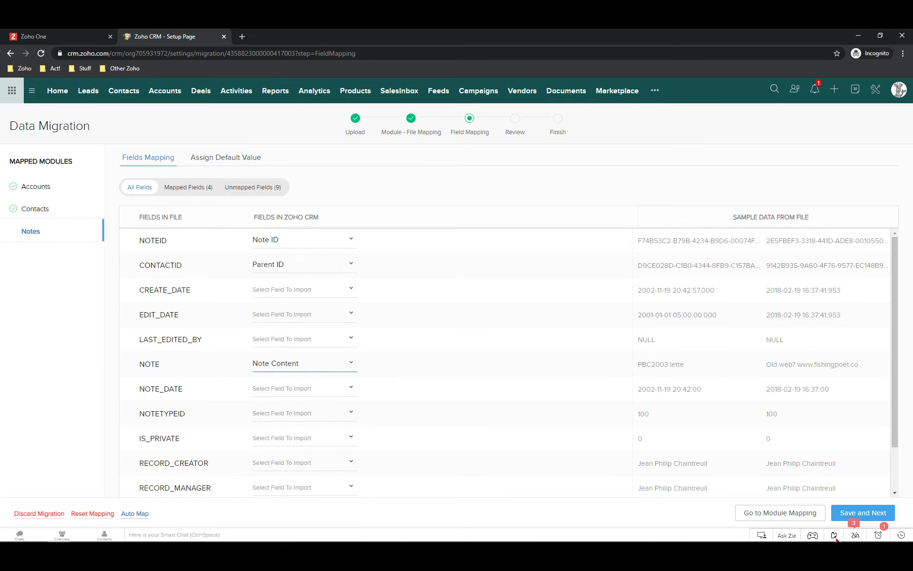
{"action": "left_click", "coordinate": [864, 513]}
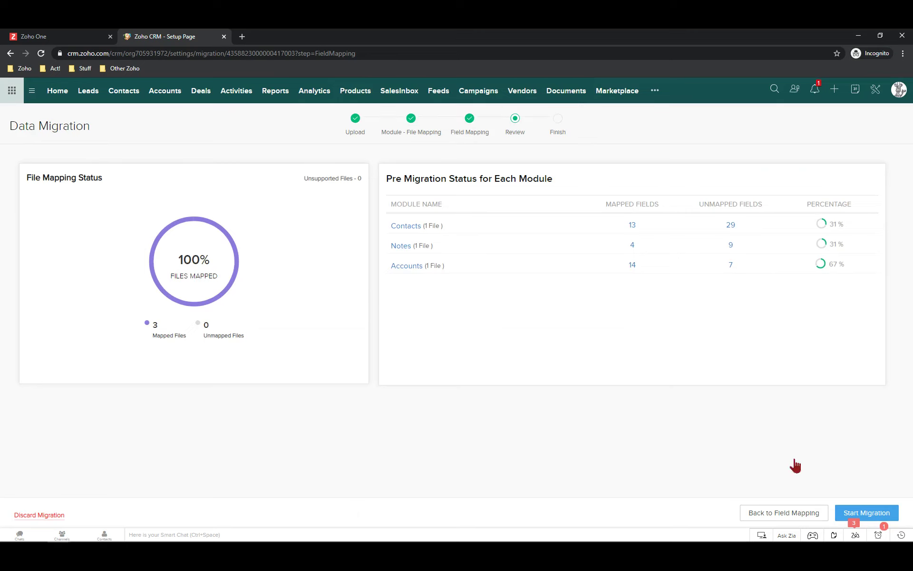
- Start the migration and let Accounts begin importing, reaching 1261 added and 0 skipped
{"action": "left_click", "coordinate": [876, 514]}
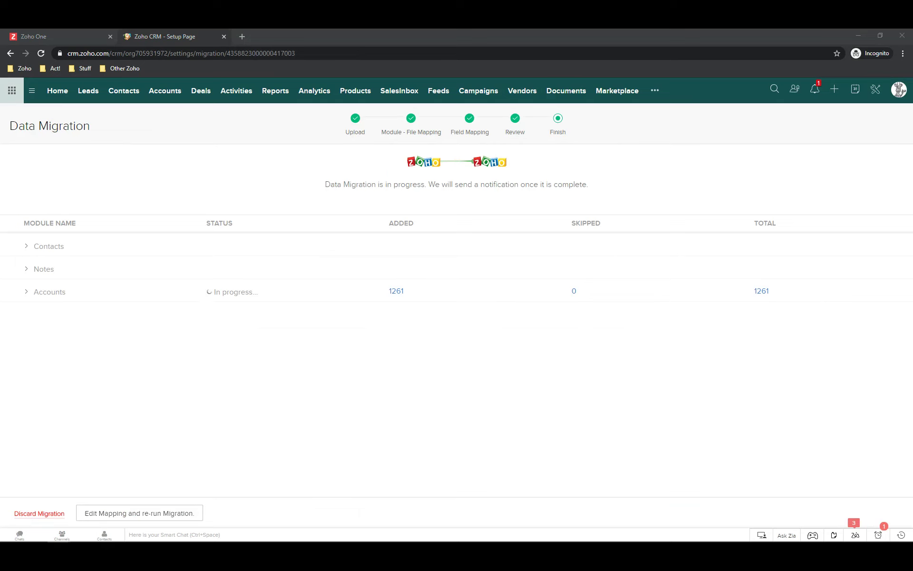
{"action": "mouse_move", "coordinate": [53, 537]}
{"action": "right_click", "coordinate": [164, 38]}
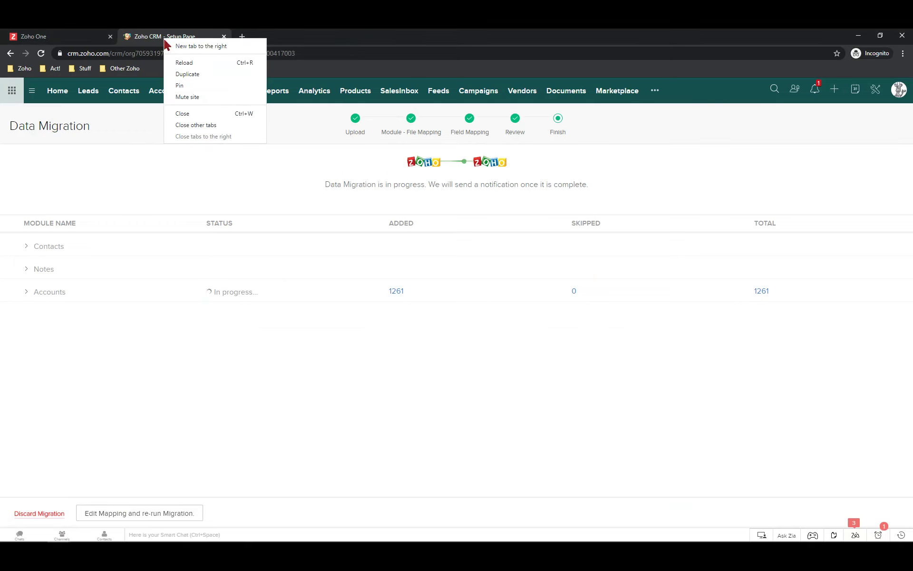
- Duplicate the migration tab and expand Contacts to show the Contacts.csv added and skipped counts
{"action": "left_click", "coordinate": [194, 75]}
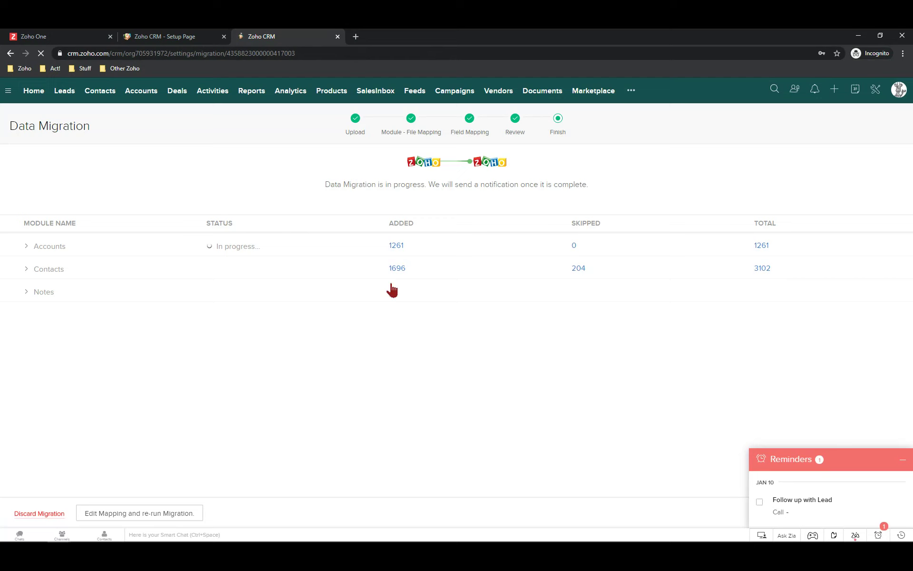
{"action": "left_click", "coordinate": [584, 269]}
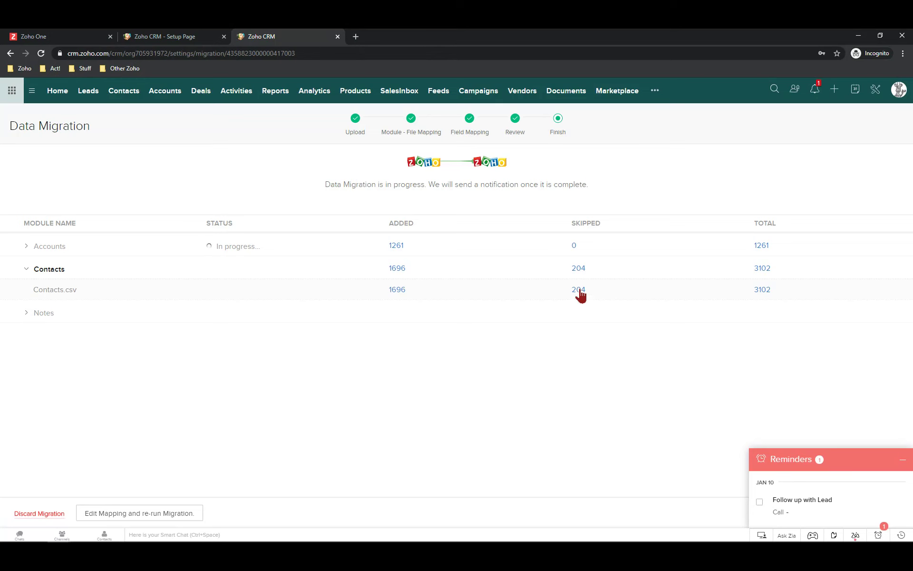
{"action": "left_click", "coordinate": [579, 290]}
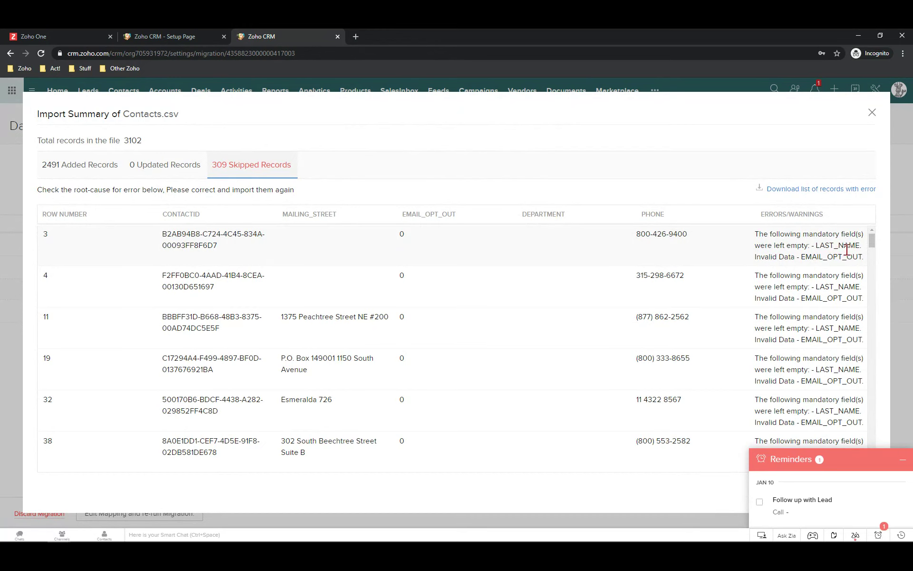
{"action": "scroll", "coordinate": [838, 252], "scroll_direction": "down", "scroll_amount": 8}
{"action": "scroll", "coordinate": [828, 267], "scroll_direction": "up", "scroll_amount": 10}
{"action": "scroll", "coordinate": [827, 250], "scroll_direction": "down", "scroll_amount": 10}
{"action": "scroll", "coordinate": [816, 277], "scroll_direction": "down", "scroll_amount": 4}
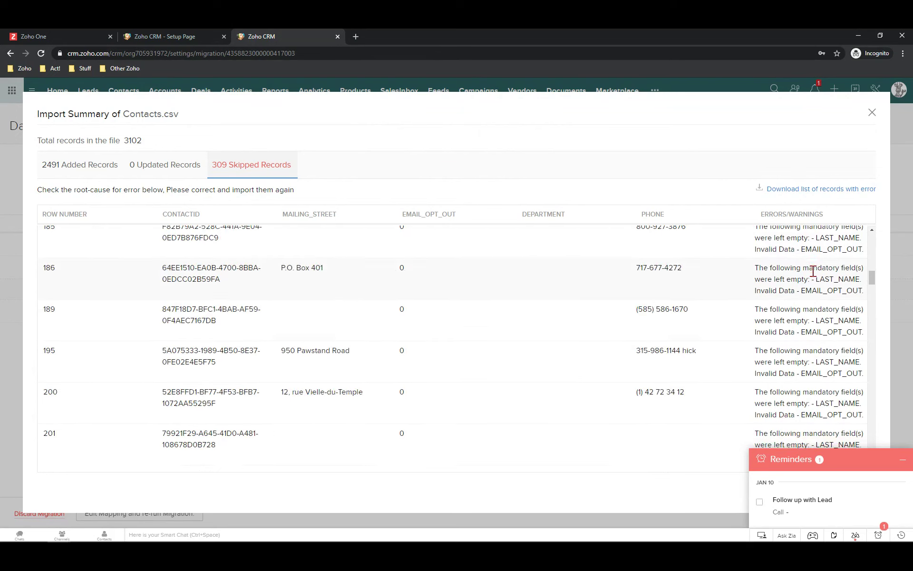
{"action": "scroll", "coordinate": [811, 323], "scroll_direction": "down", "scroll_amount": 15}
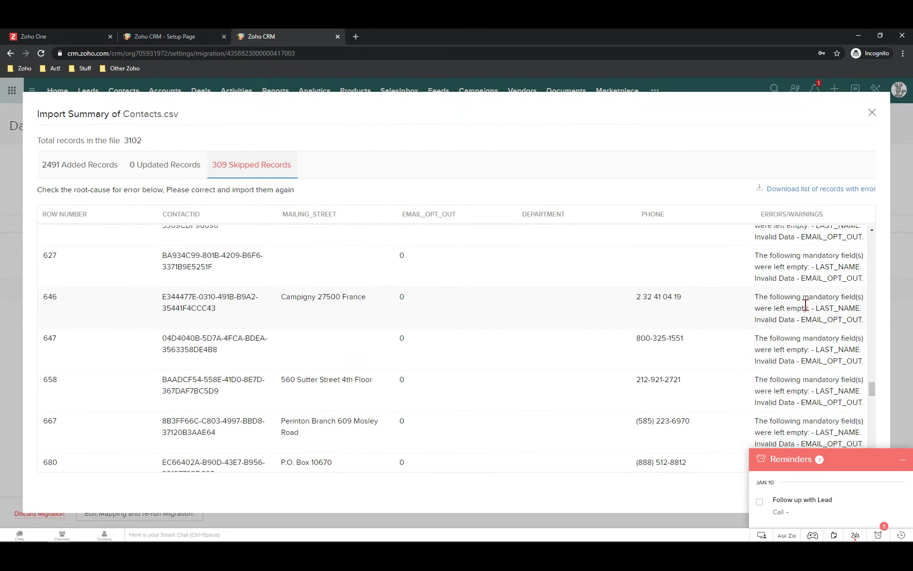
{"action": "scroll", "coordinate": [805, 306], "scroll_direction": "down", "scroll_amount": 3}
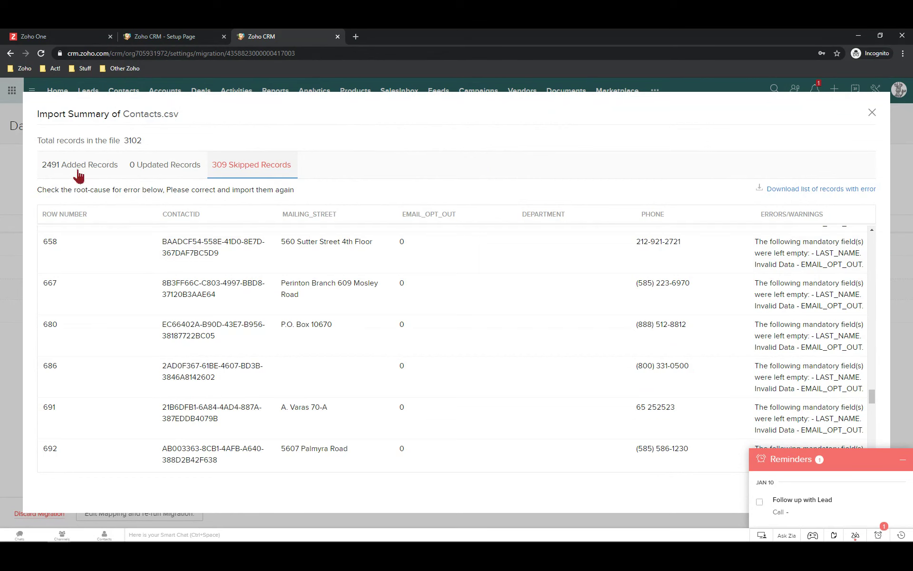
{"action": "left_click", "coordinate": [873, 114]}
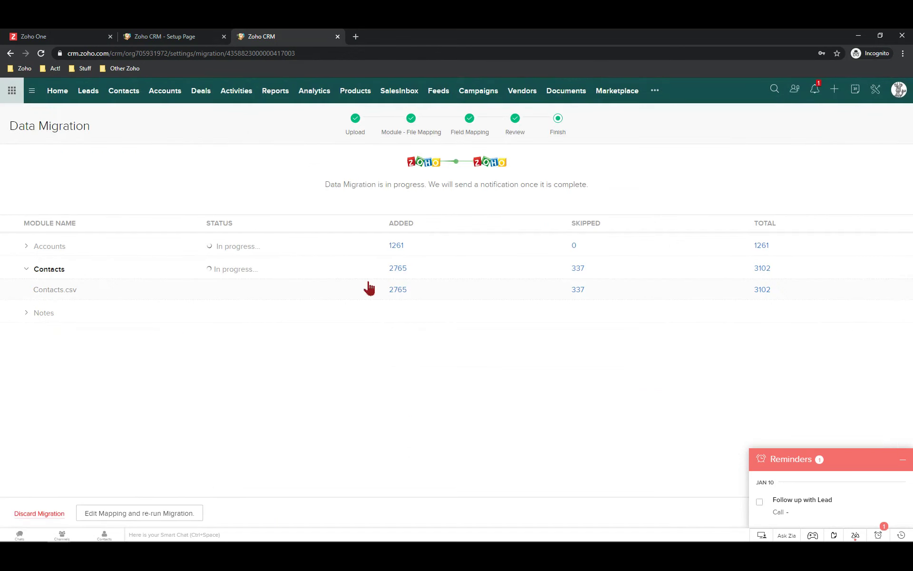
- Inspect the imported Mendon Pediatrics account record, then go back to the accounts list
{"action": "left_click", "coordinate": [168, 38]}
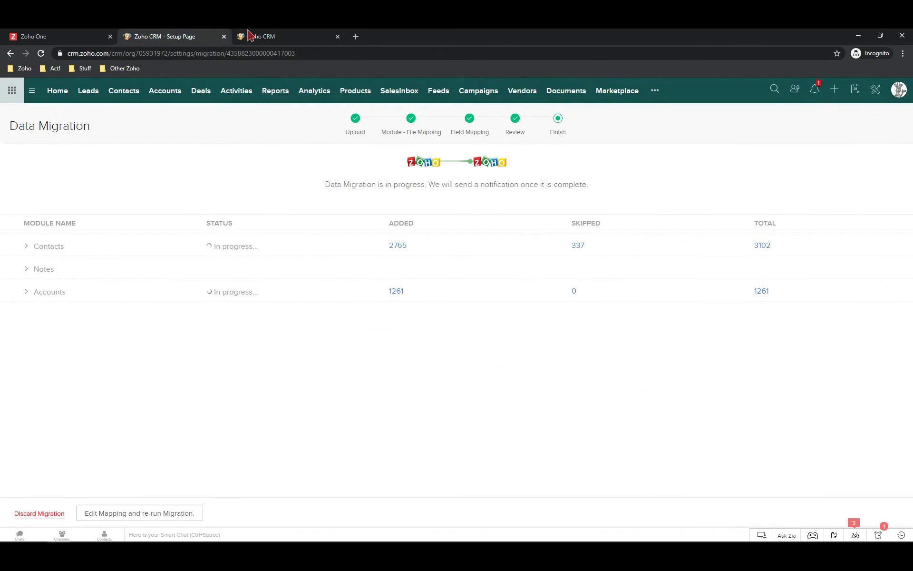
{"action": "left_click", "coordinate": [281, 37]}
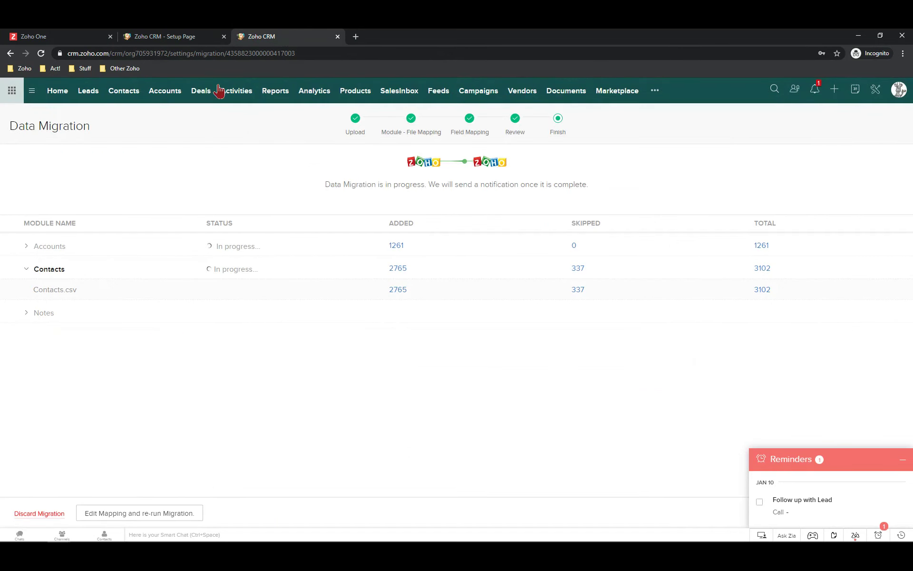
{"action": "left_click", "coordinate": [171, 97]}
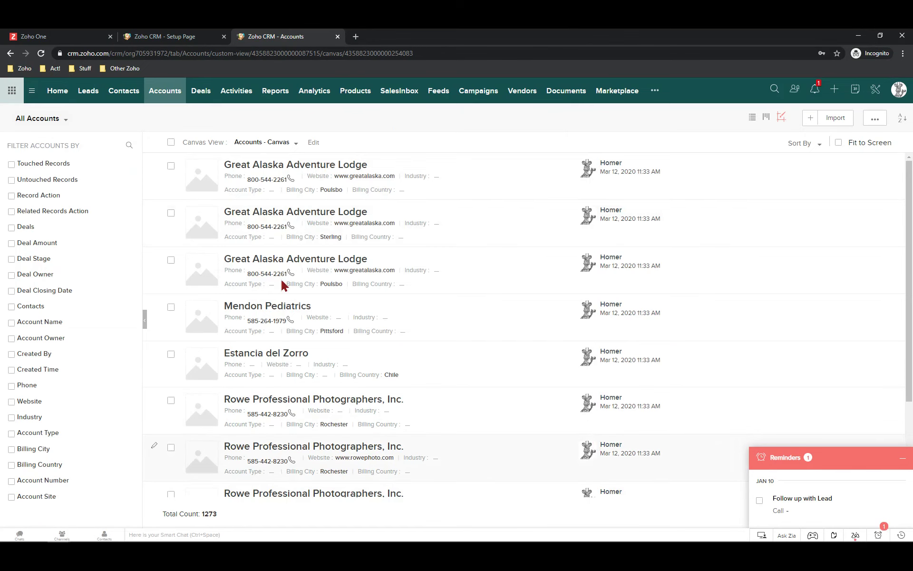
{"action": "left_click", "coordinate": [265, 309]}
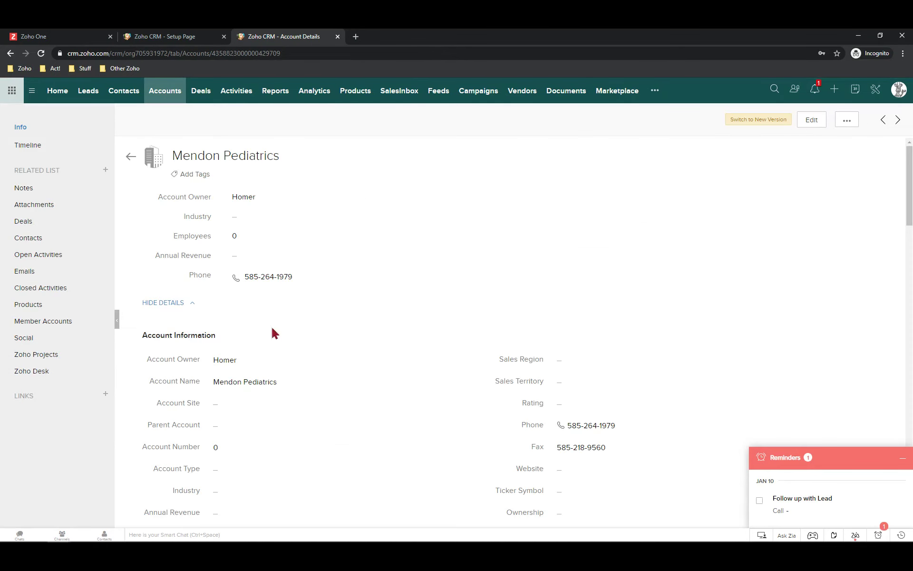
{"action": "scroll", "coordinate": [379, 353], "scroll_direction": "down", "scroll_amount": 5}
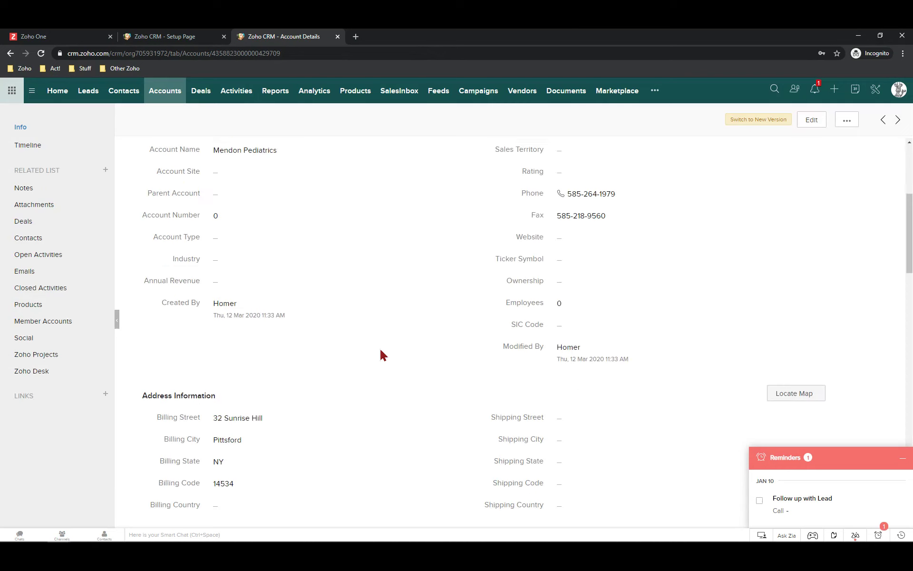
{"action": "scroll", "coordinate": [372, 354], "scroll_direction": "down", "scroll_amount": 3}
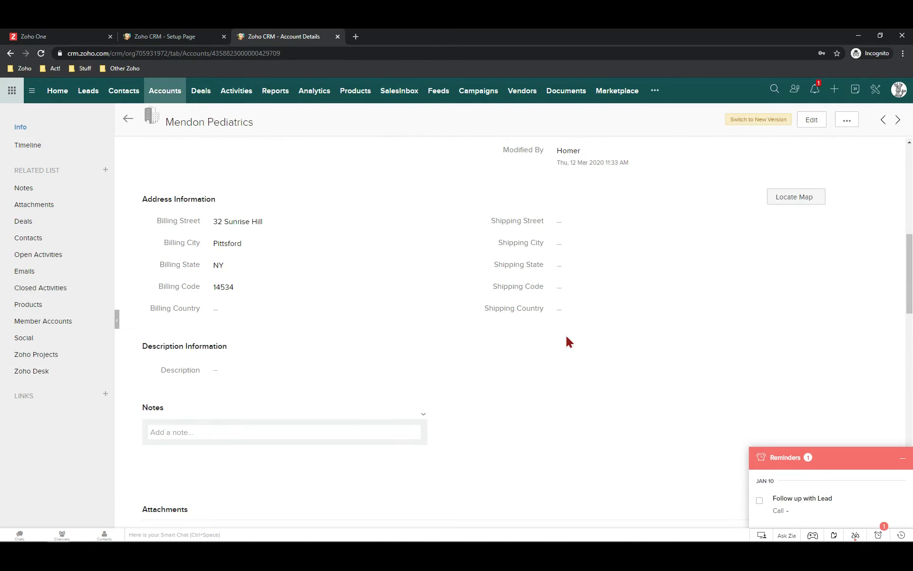
{"action": "scroll", "coordinate": [568, 341], "scroll_direction": "up", "scroll_amount": 8}
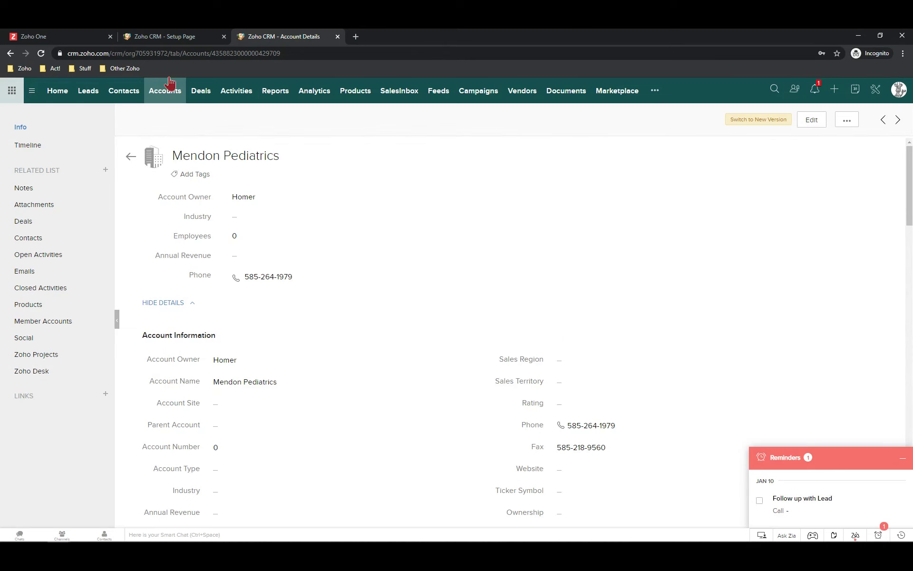
{"action": "left_click", "coordinate": [130, 162]}
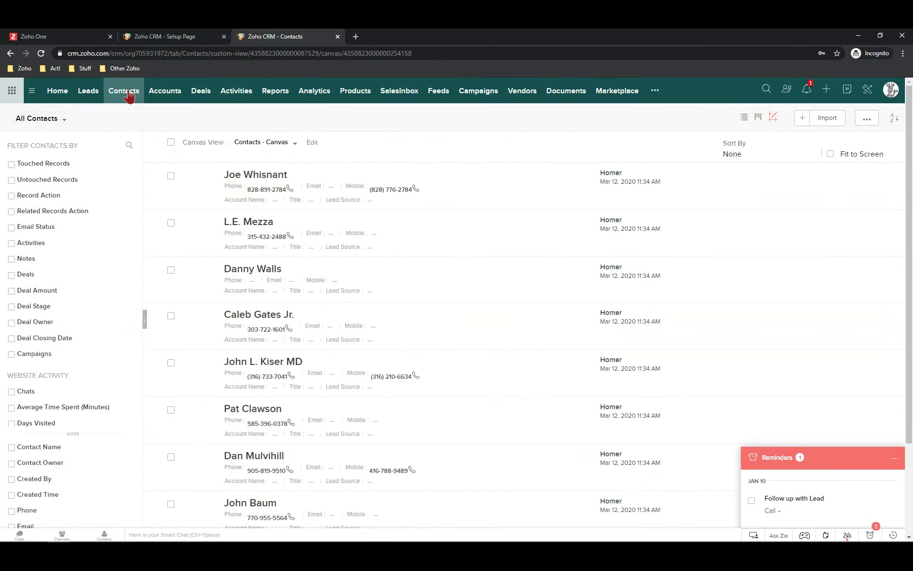
- Review an imported contact's details, then return to the migration progress tab
{"action": "left_click", "coordinate": [266, 220]}
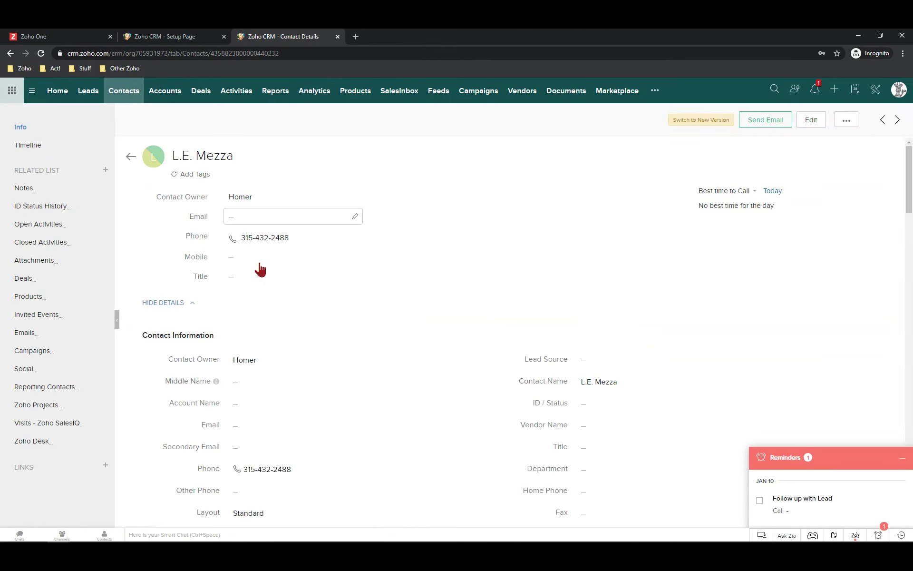
{"action": "scroll", "coordinate": [374, 277], "scroll_direction": "down", "scroll_amount": 3}
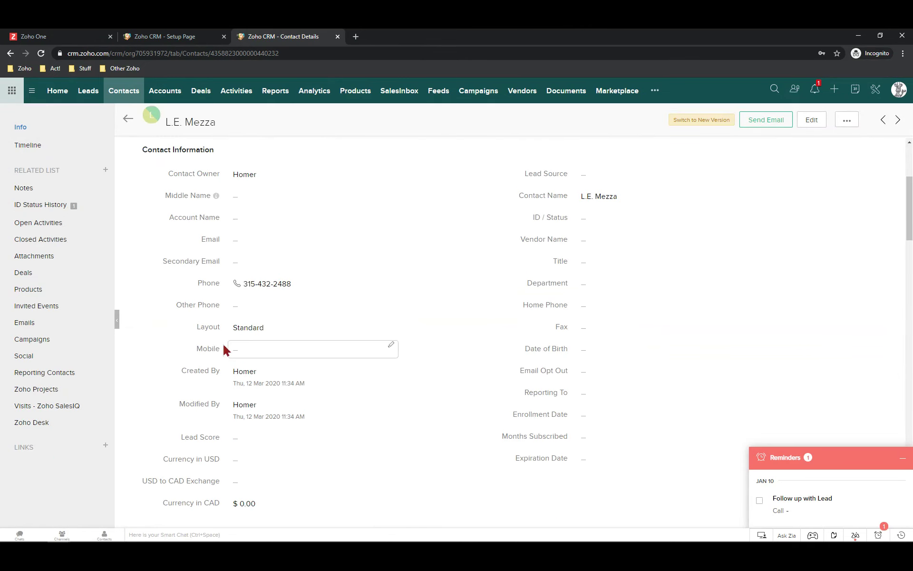
{"action": "scroll", "coordinate": [233, 371], "scroll_direction": "up", "scroll_amount": 4}
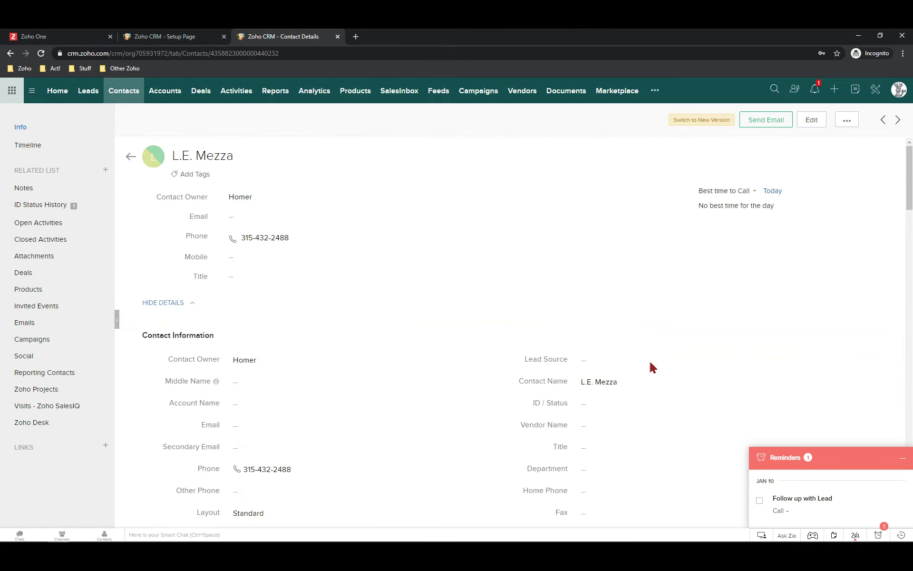
{"action": "scroll", "coordinate": [354, 376], "scroll_direction": "down", "scroll_amount": 1}
{"action": "scroll", "coordinate": [354, 376], "scroll_direction": "down", "scroll_amount": 10}
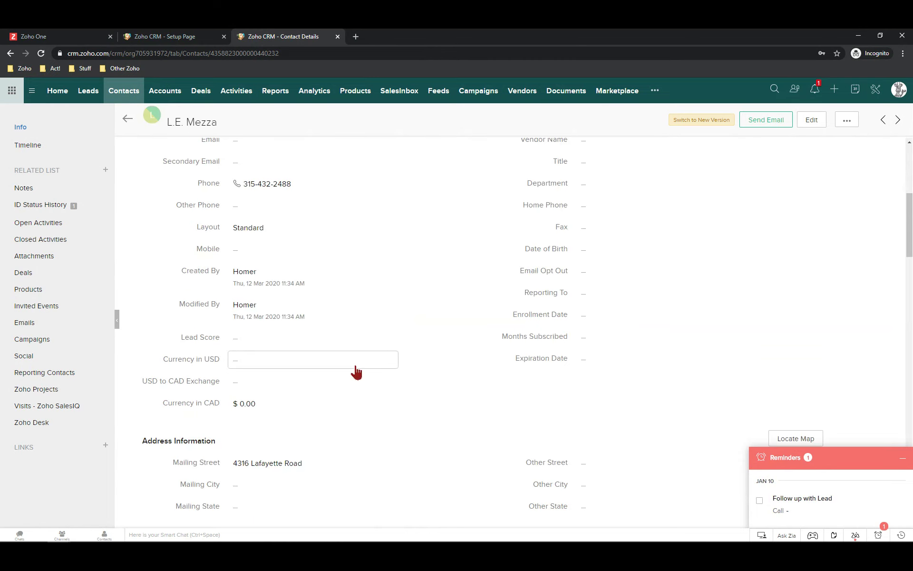
{"action": "scroll", "coordinate": [341, 302], "scroll_direction": "down", "scroll_amount": 12}
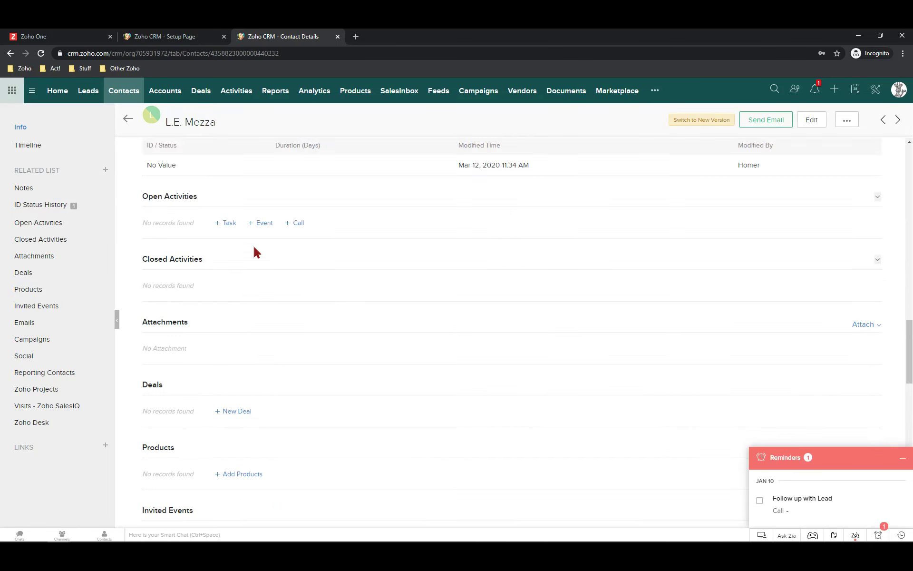
{"action": "scroll", "coordinate": [255, 251], "scroll_direction": "up", "scroll_amount": 6}
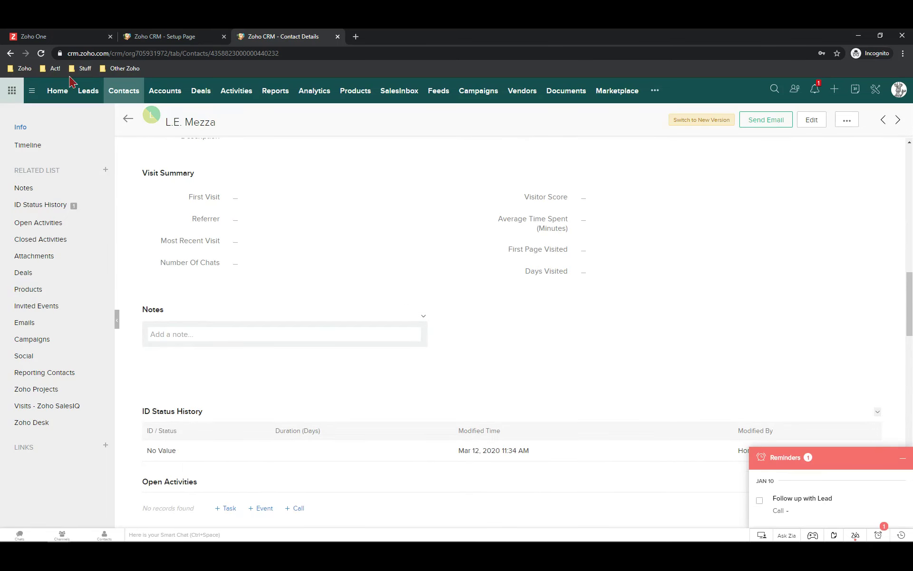
{"action": "left_click", "coordinate": [187, 37]}
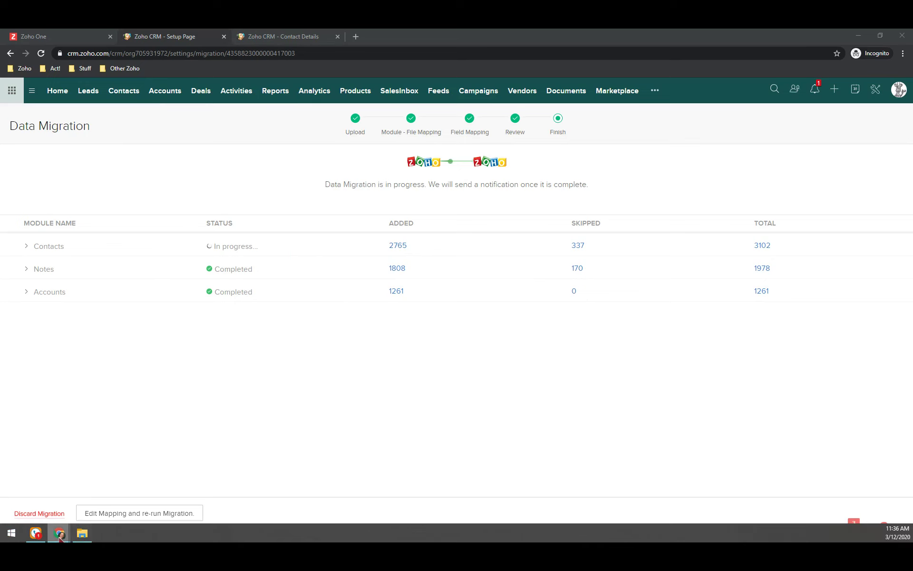
{"action": "mouse_move", "coordinate": [59, 533]}
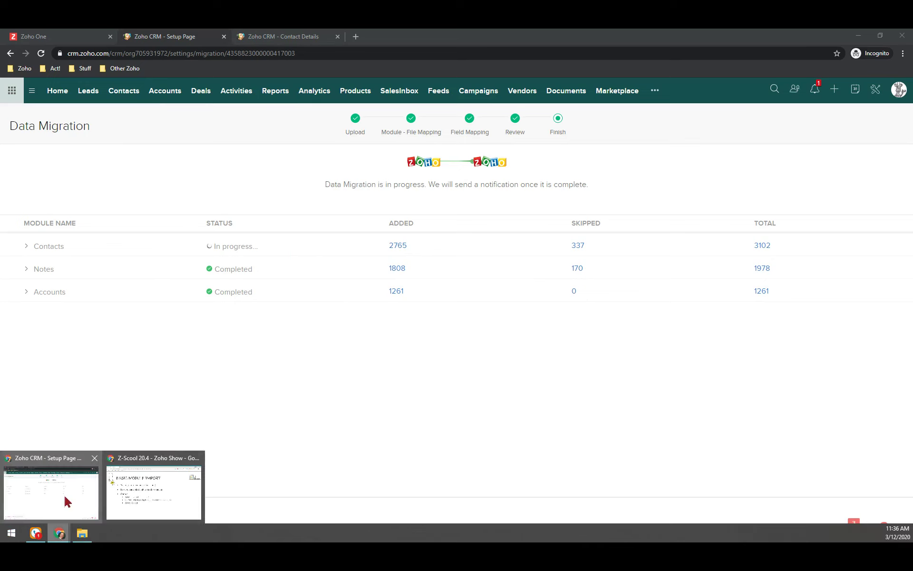
{"action": "left_click", "coordinate": [161, 480]}
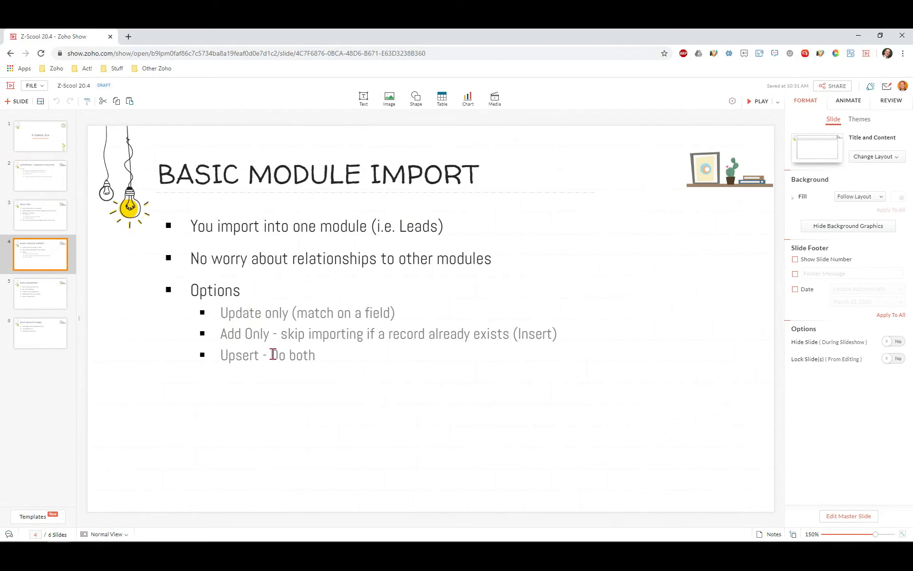
- Advance through the Data Migration slide to slide 6, Zoho Results Panel
{"action": "left_click", "coordinate": [40, 300]}
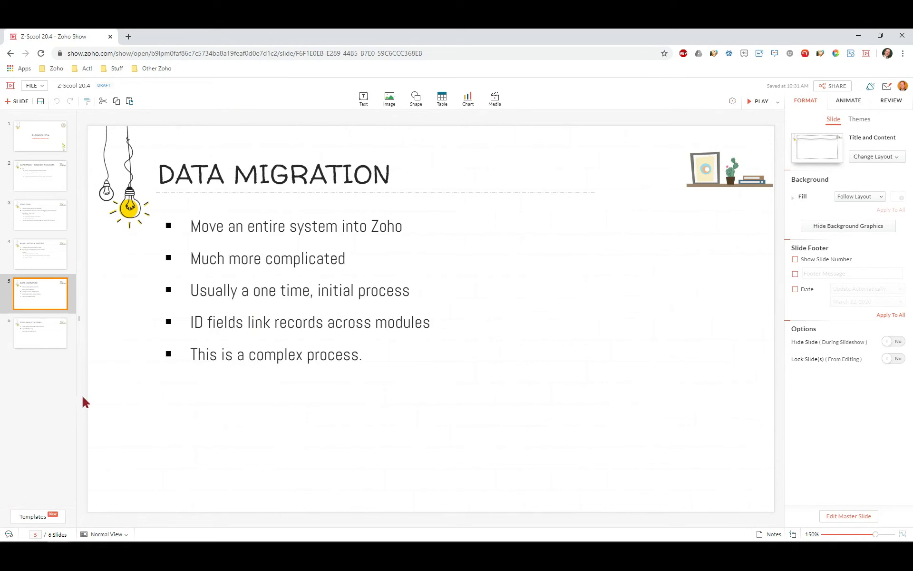
{"action": "left_click", "coordinate": [35, 342]}
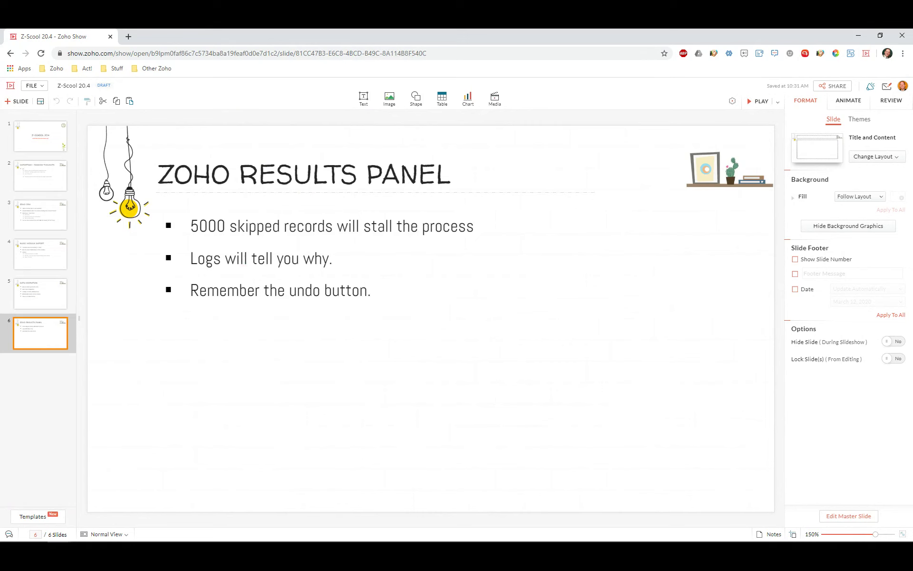
{"action": "mouse_move", "coordinate": [119, 537]}
{"action": "left_click", "coordinate": [59, 532]}
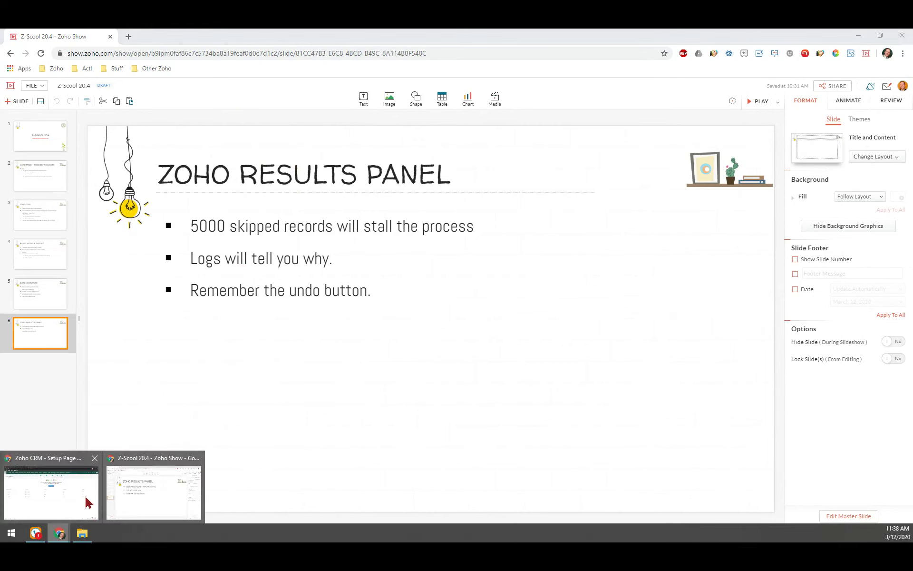
- Review the 337 skipped Contacts.csv records, noting the EMAIL_OPT_OUT error, then close the summary
{"action": "left_click", "coordinate": [36, 499]}
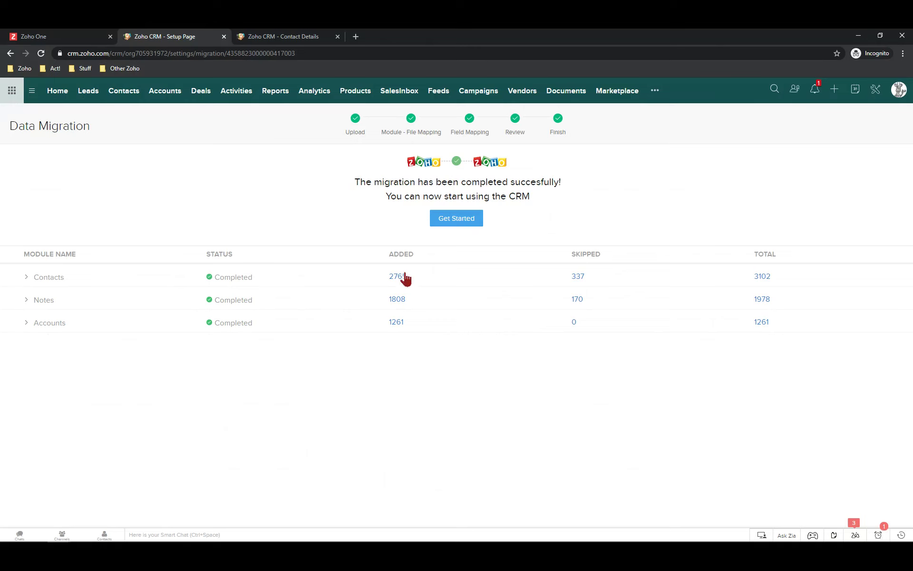
{"action": "left_click", "coordinate": [581, 280]}
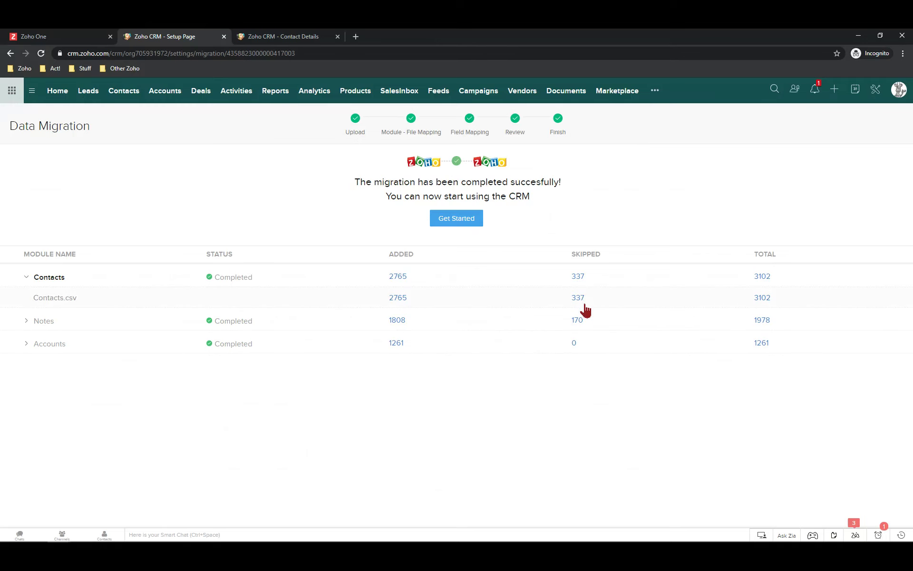
{"action": "left_click", "coordinate": [580, 297]}
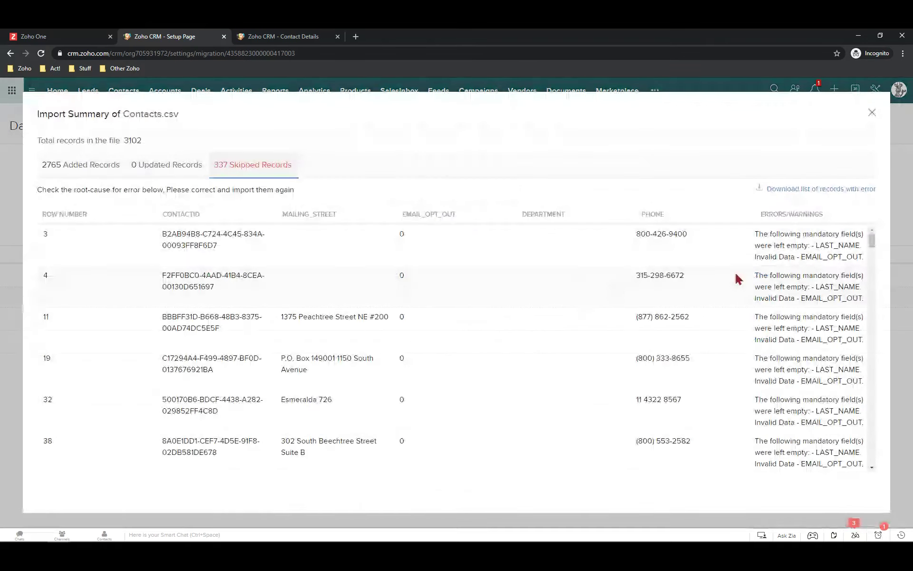
{"action": "scroll", "coordinate": [815, 292], "scroll_direction": "down", "scroll_amount": 5}
{"action": "scroll", "coordinate": [815, 291], "scroll_direction": "down", "scroll_amount": 20}
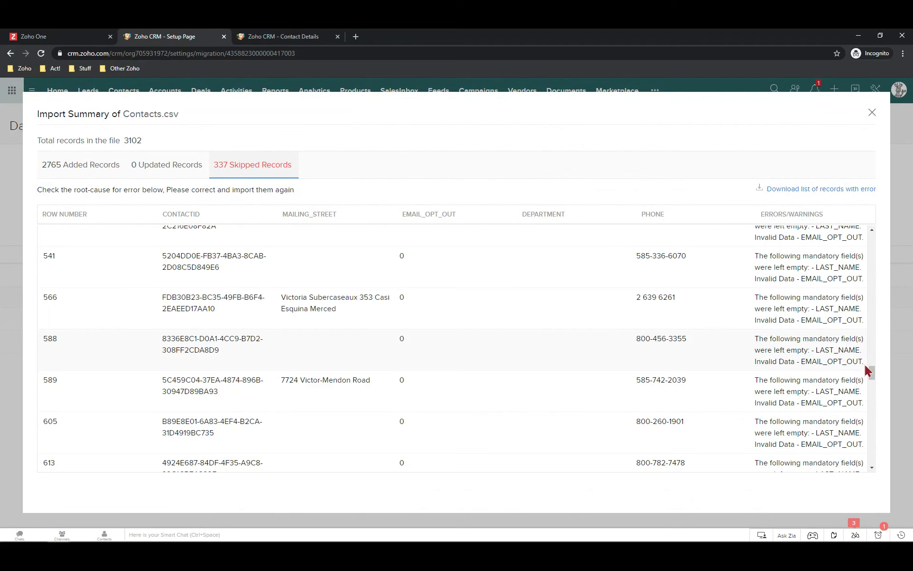
{"action": "left_click_drag", "start_coordinate": [872, 373], "coordinate": [877, 218]}
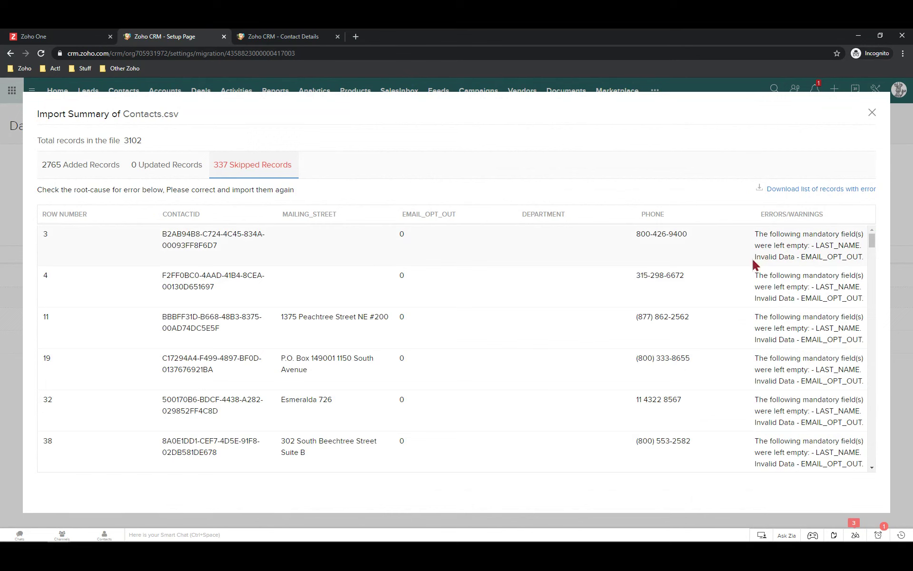
{"action": "double_click", "coordinate": [816, 262]}
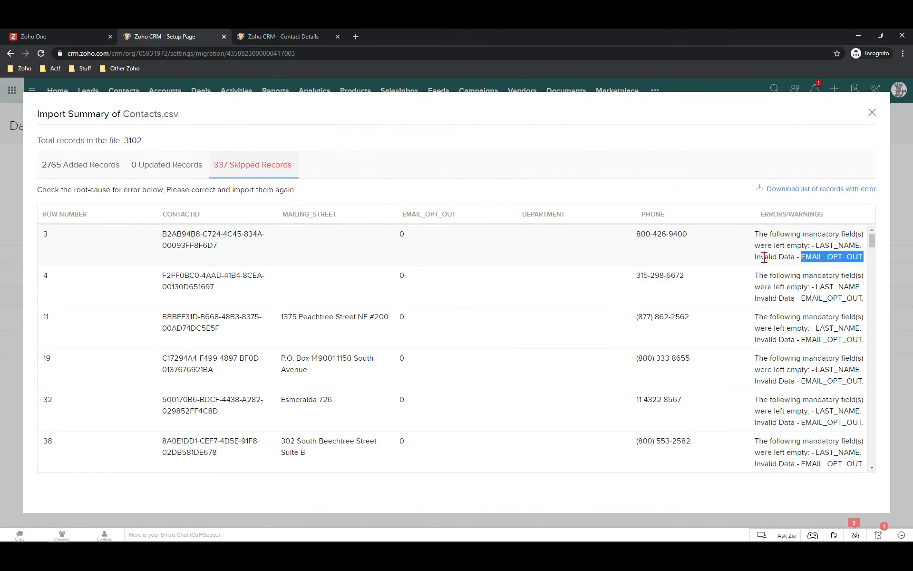
{"action": "left_click", "coordinate": [872, 114]}
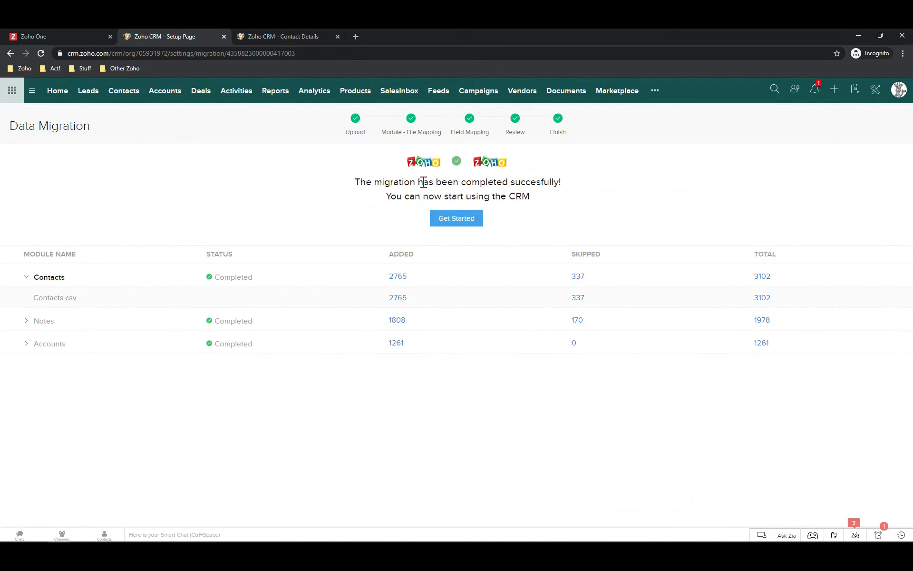
- Go to Setup > Import > Import History
{"action": "left_click", "coordinate": [453, 222]}
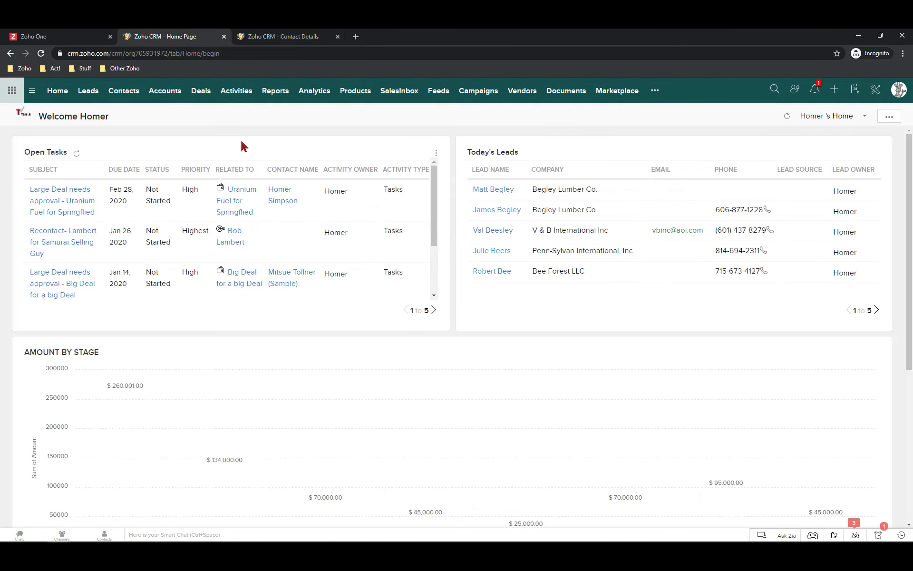
{"action": "left_click", "coordinate": [875, 91]}
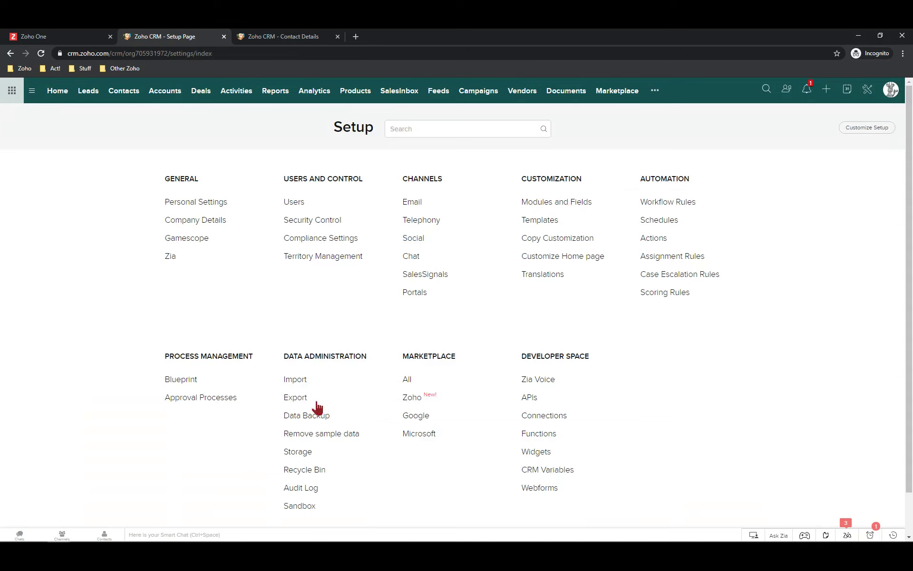
{"action": "left_click", "coordinate": [295, 379]}
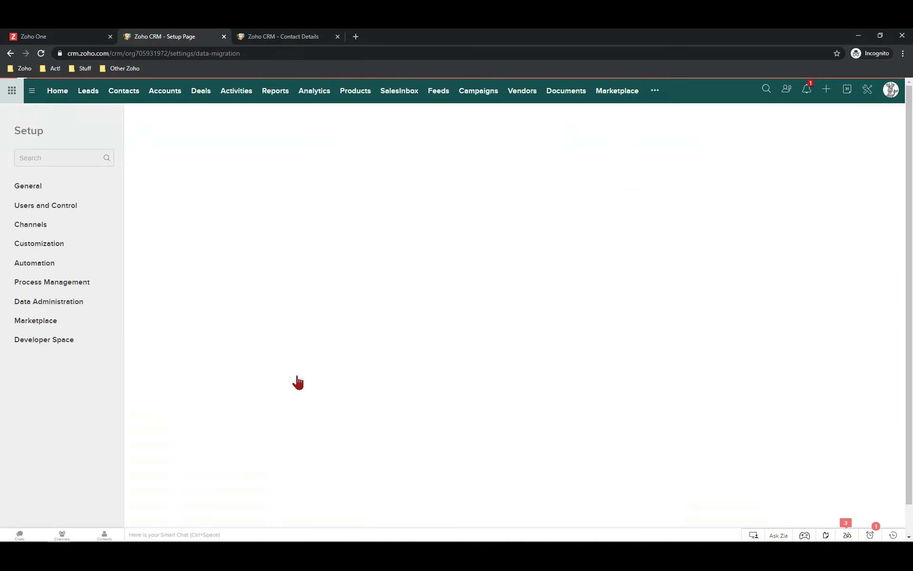
{"action": "left_click", "coordinate": [214, 124]}
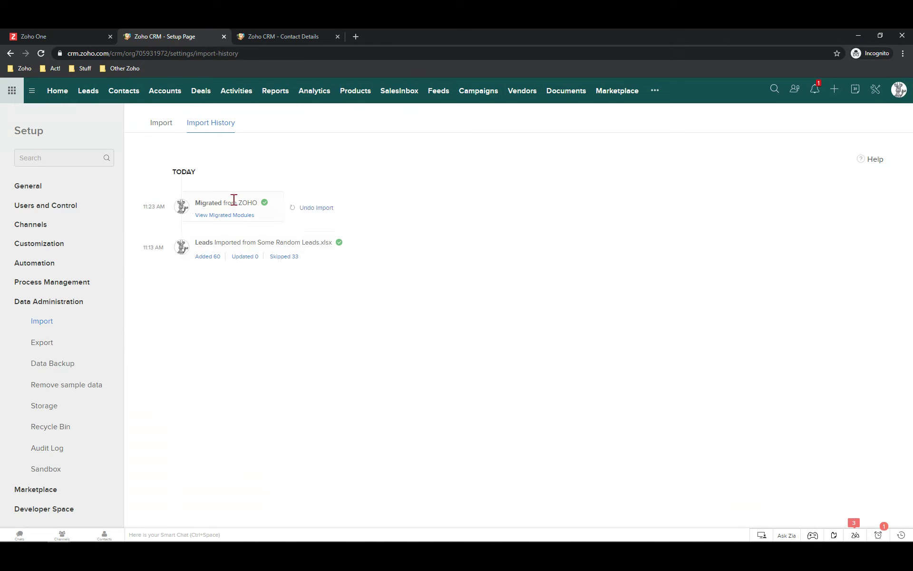
- Expand the ZOHO migration's modules down to Contacts.csv and request Undo Import
{"action": "left_click", "coordinate": [222, 216]}
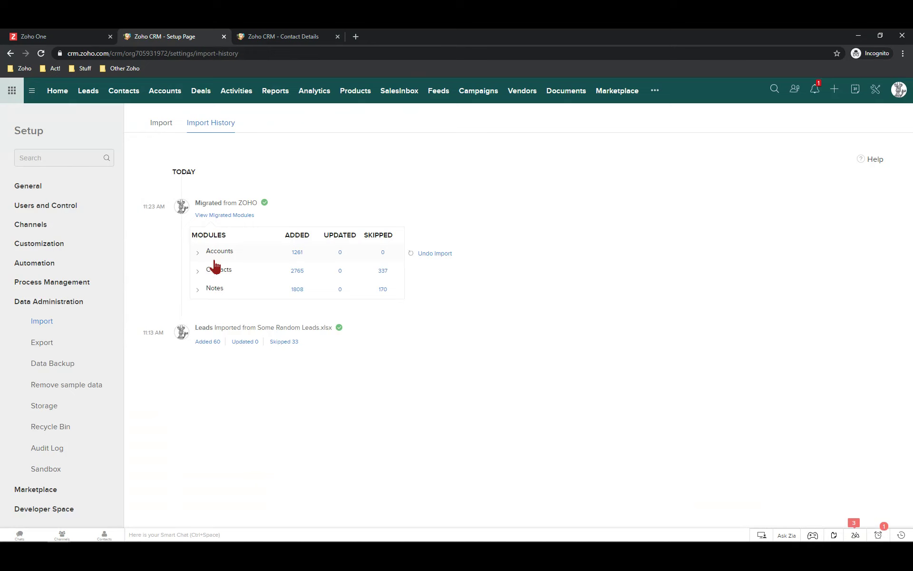
{"action": "left_click", "coordinate": [382, 278]}
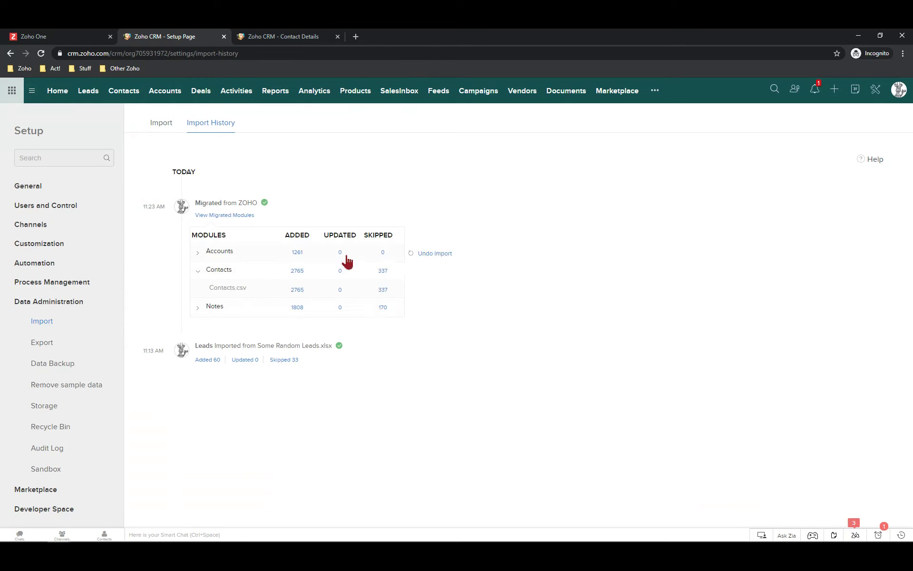
{"action": "mouse_move", "coordinate": [230, 205]}
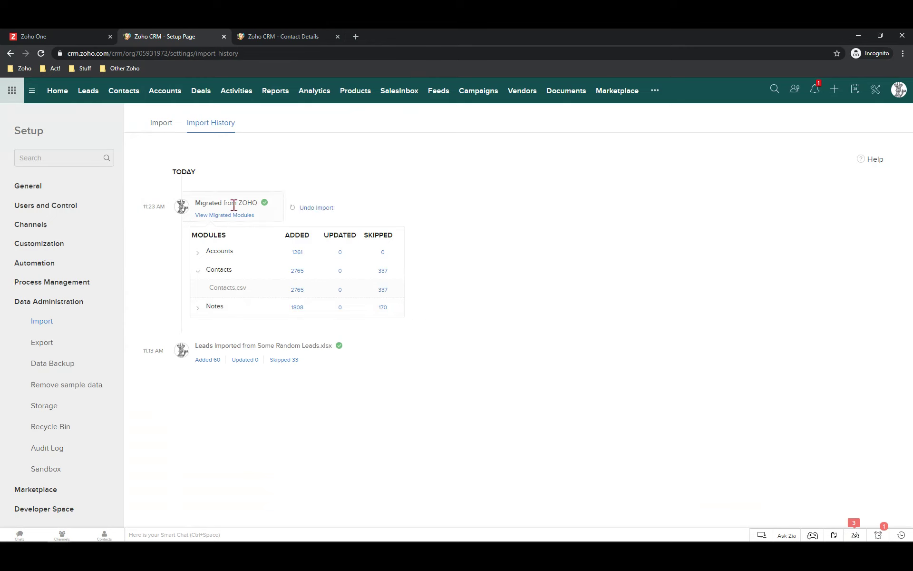
{"action": "left_click", "coordinate": [318, 209]}
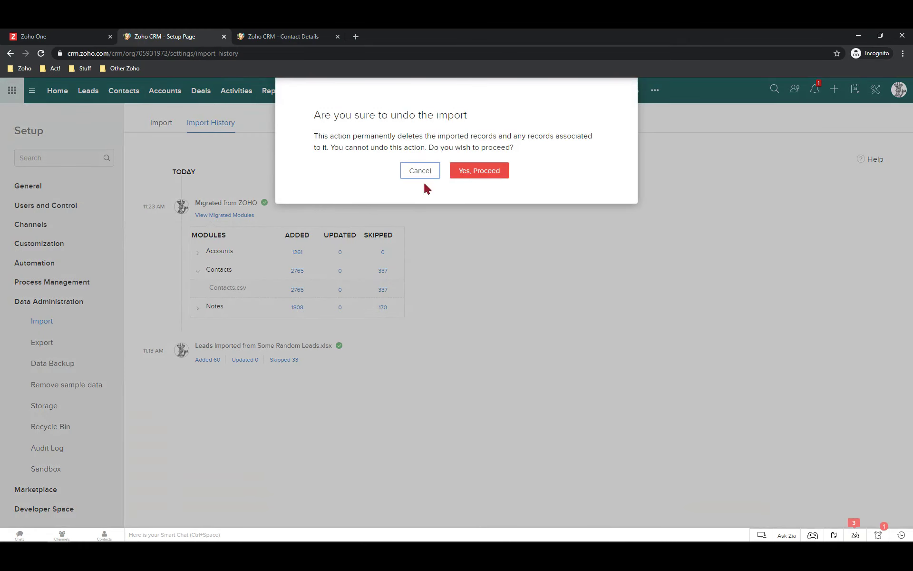
- Confirm permanently undoing the Zoho migration and dismiss the undone notice
{"action": "left_click", "coordinate": [470, 175]}
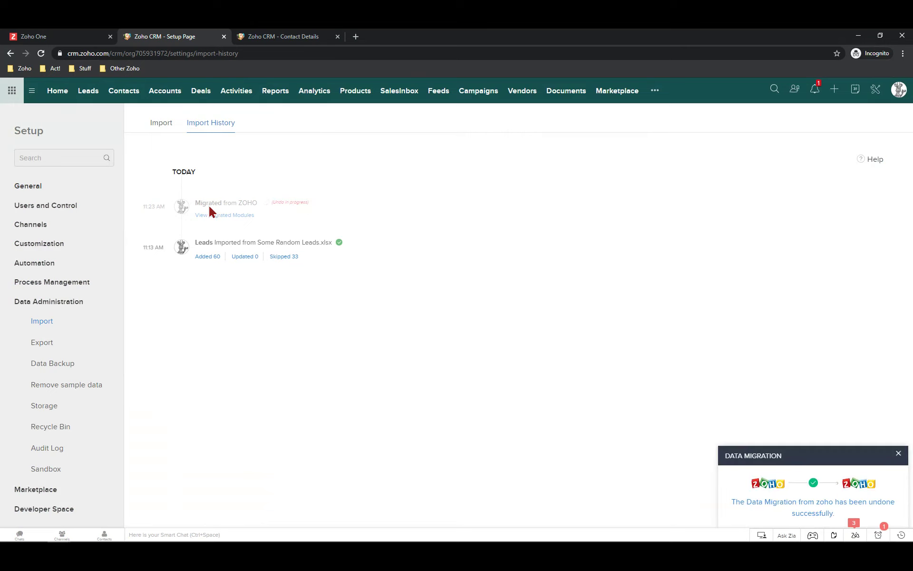
{"action": "left_click", "coordinate": [899, 456]}
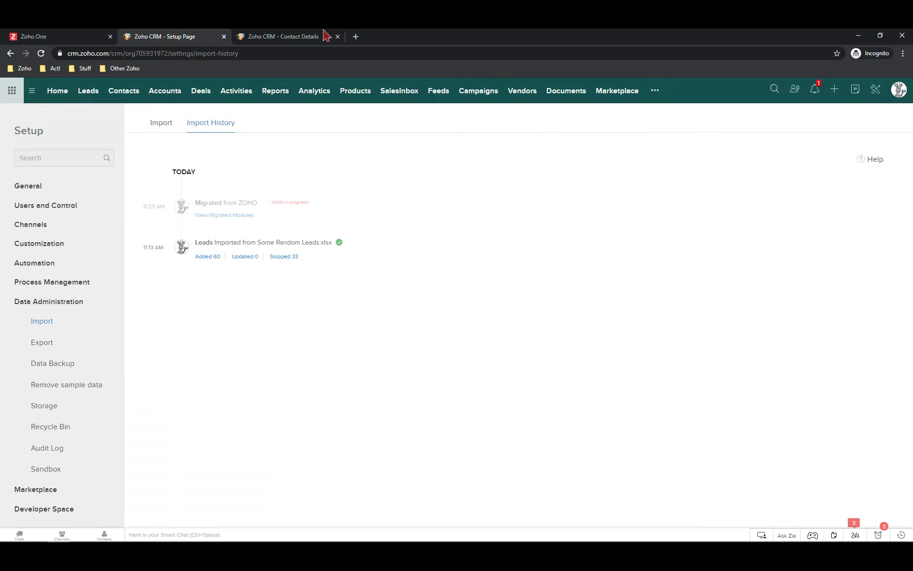
- Refresh and scroll the All Accounts view to confirm only the 12 sample accounts remain
{"action": "left_click", "coordinate": [306, 37]}
{"action": "scroll", "coordinate": [239, 167], "scroll_direction": "up", "scroll_amount": 8}
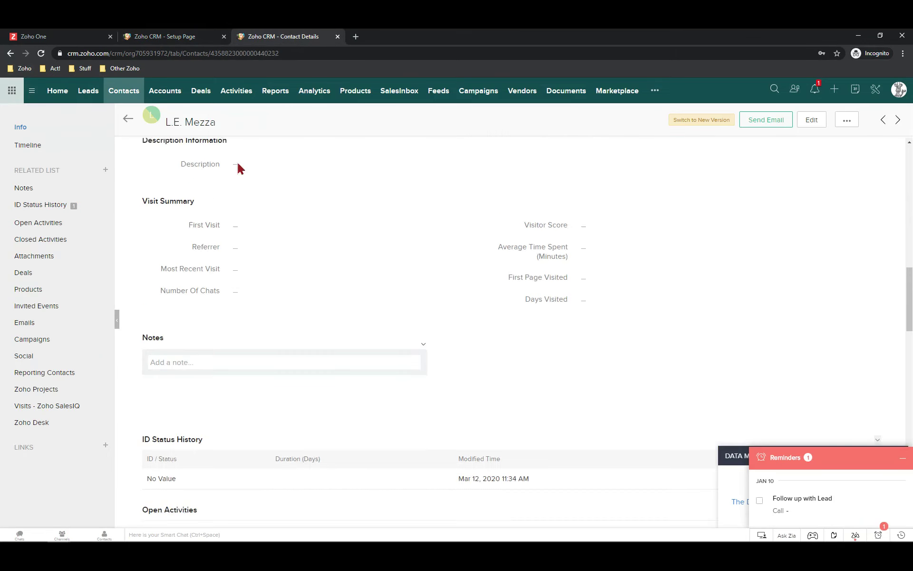
{"action": "left_click", "coordinate": [174, 97]}
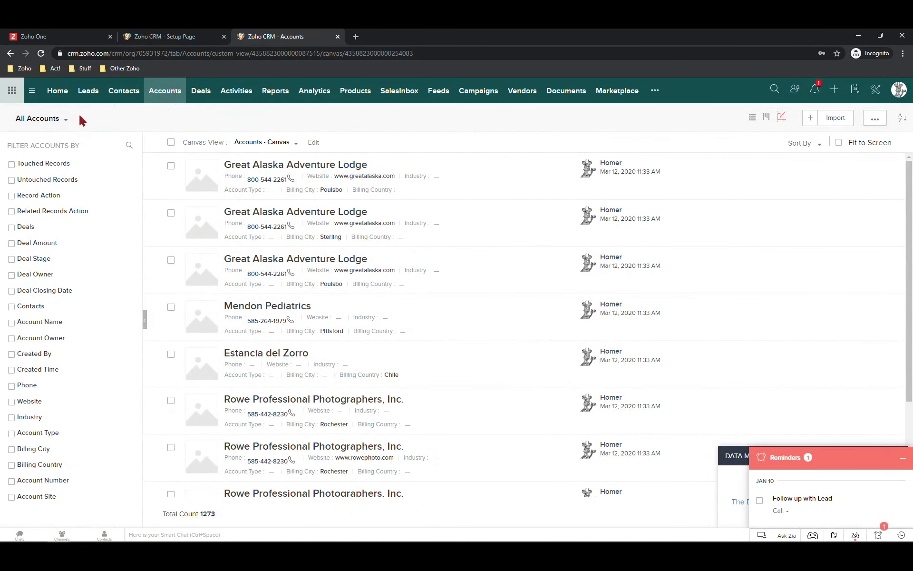
{"action": "mouse_move", "coordinate": [98, 122]}
{"action": "left_click", "coordinate": [95, 122]}
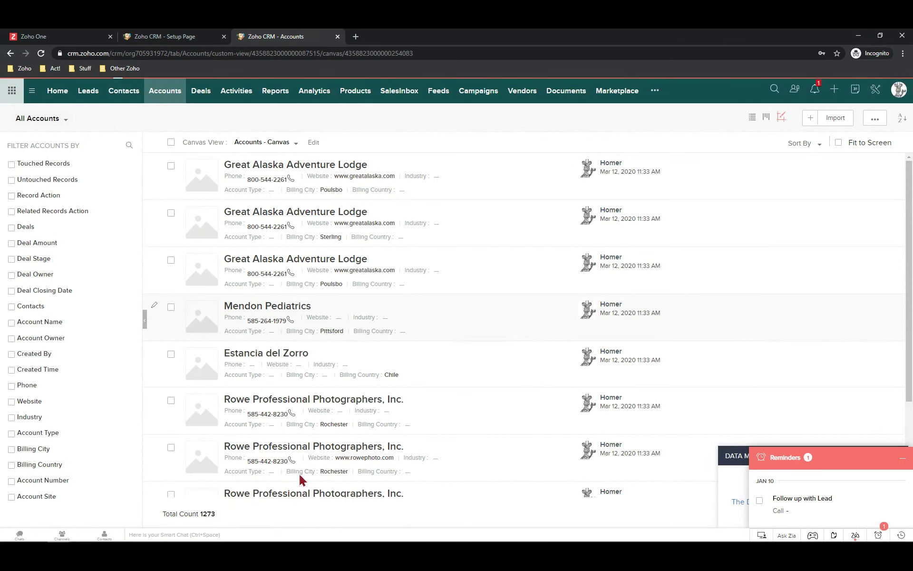
{"action": "scroll", "coordinate": [476, 495], "scroll_direction": "down", "scroll_amount": 1}
{"action": "scroll", "coordinate": [342, 483], "scroll_direction": "down", "scroll_amount": 1}
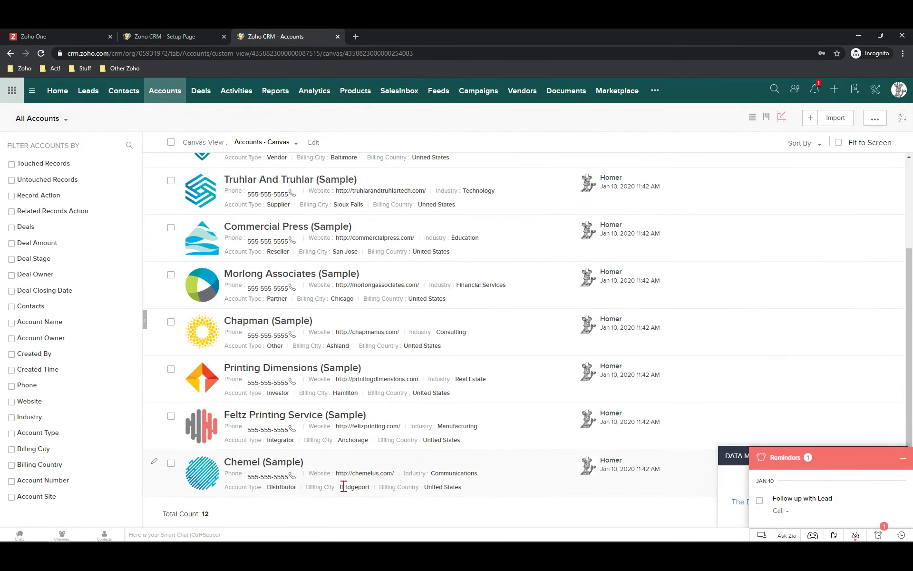
{"action": "left_click_drag", "start_coordinate": [198, 513], "coordinate": [211, 513]}
{"action": "scroll", "coordinate": [279, 341], "scroll_direction": "up", "scroll_amount": 3}
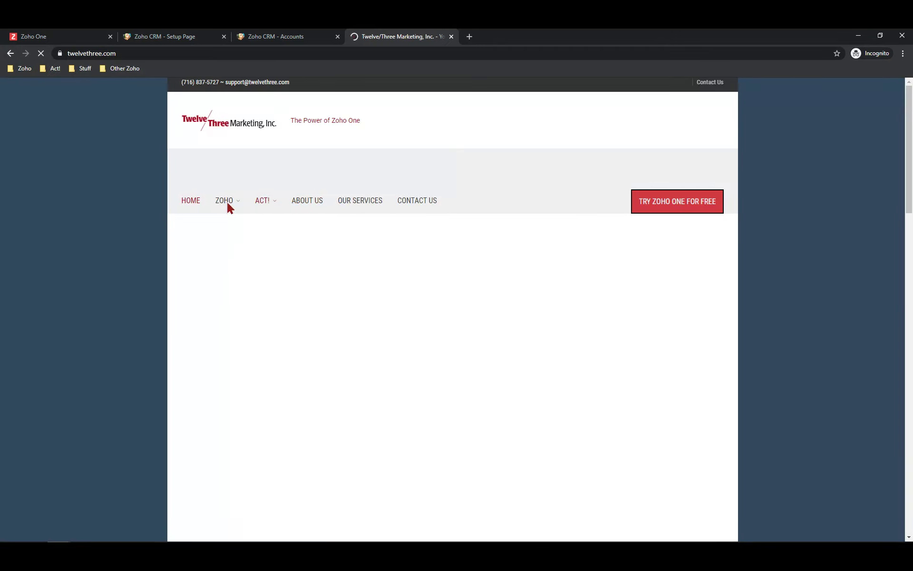
- Open the Z-School free Zoho training schedule and highlight the Mar 19 Zoho SalesIQ session
{"action": "mouse_move", "coordinate": [228, 204]}
{"action": "left_click", "coordinate": [235, 228]}
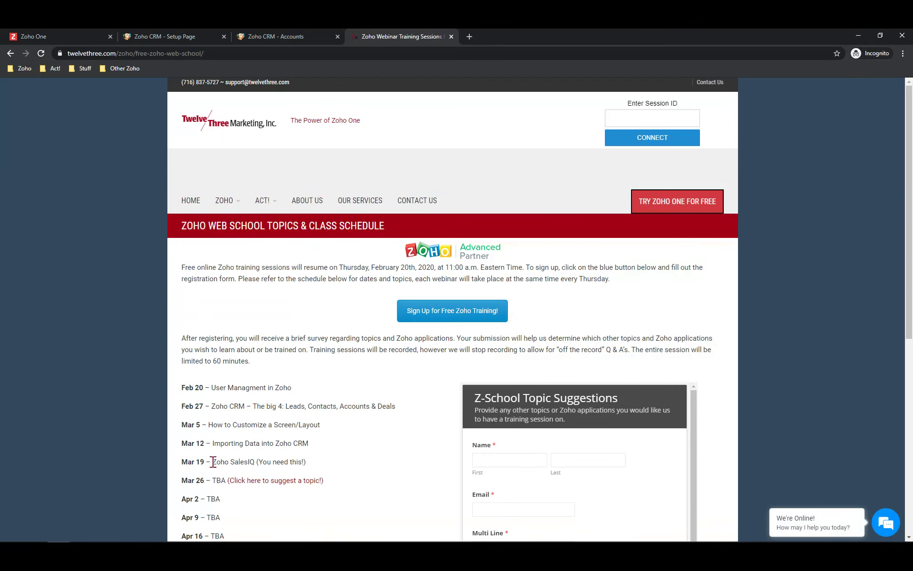
{"action": "left_click_drag", "start_coordinate": [213, 462], "coordinate": [318, 462]}
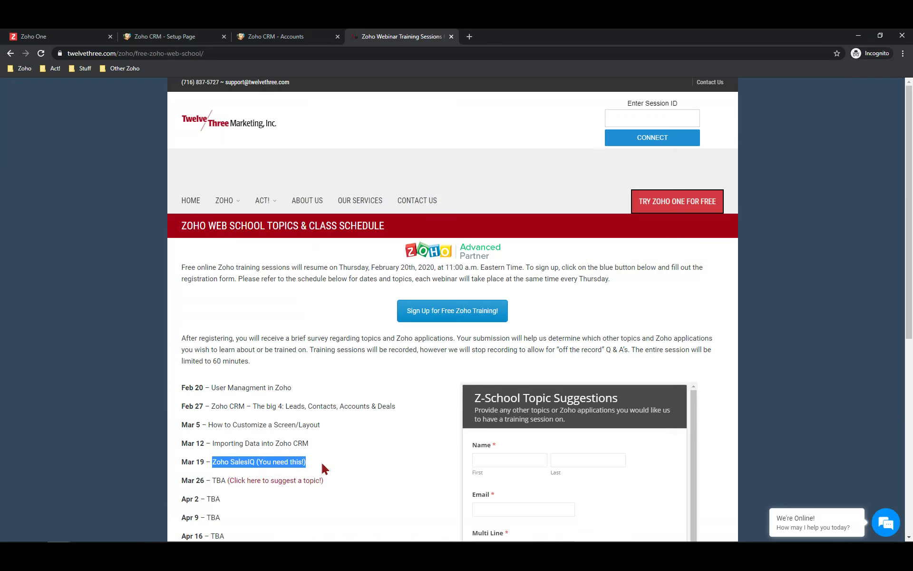